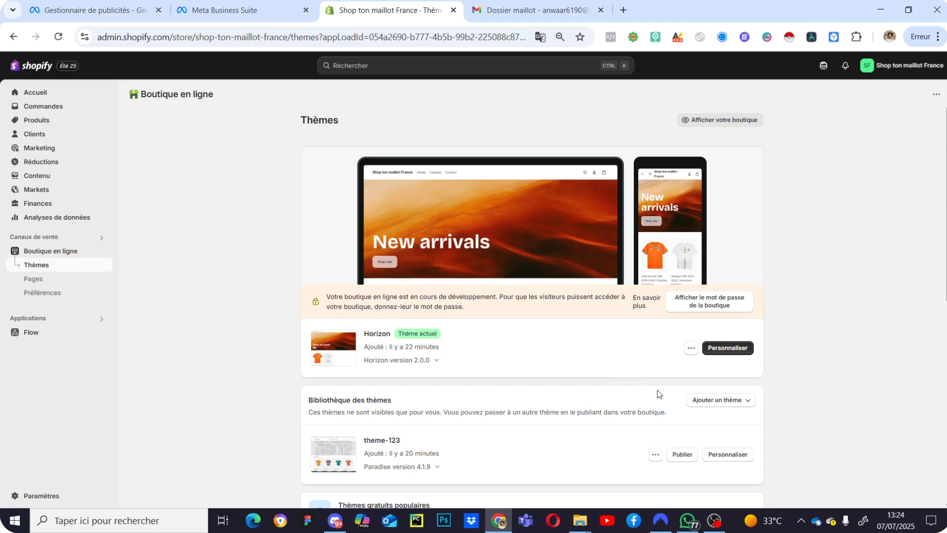
scroll(667, 398, "down", 1)
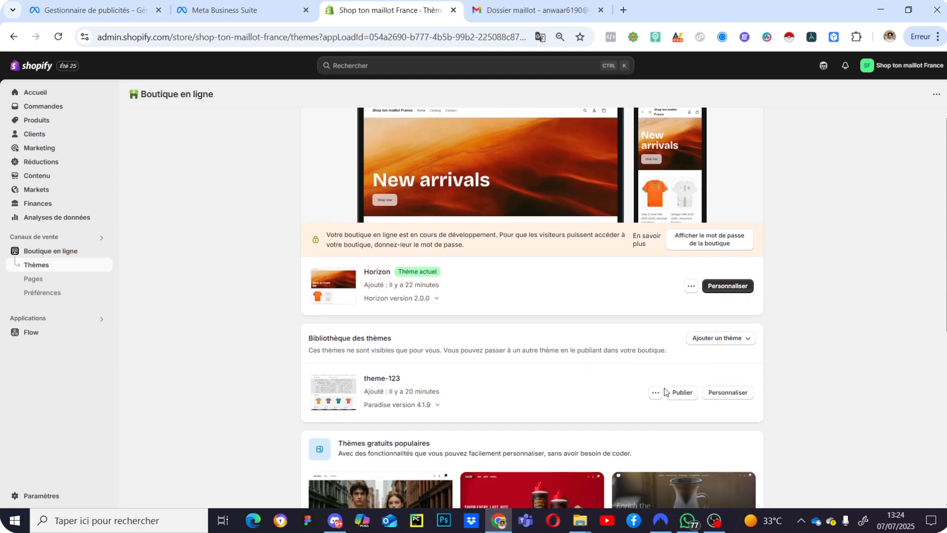
scroll(665, 393, "up", 1)
scroll(653, 374, "down", 4)
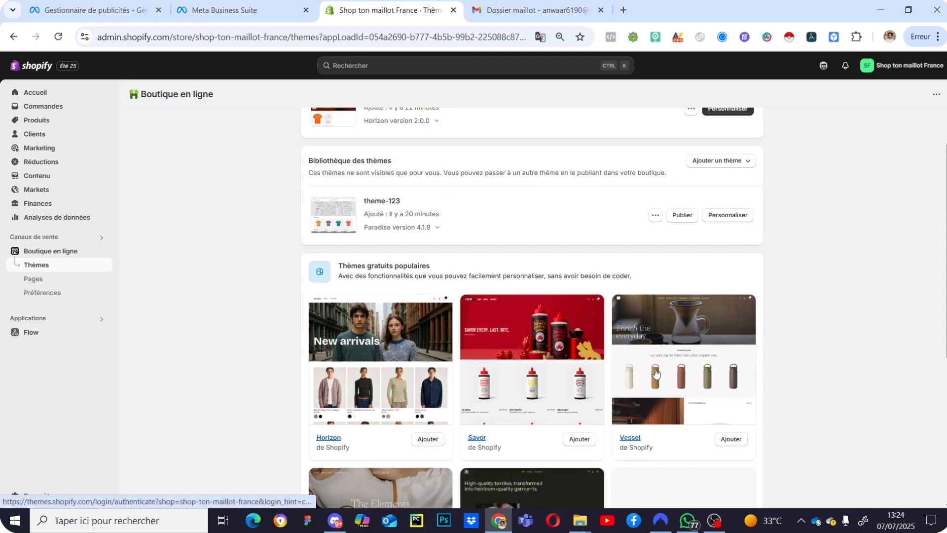
scroll(668, 364, "up", 4)
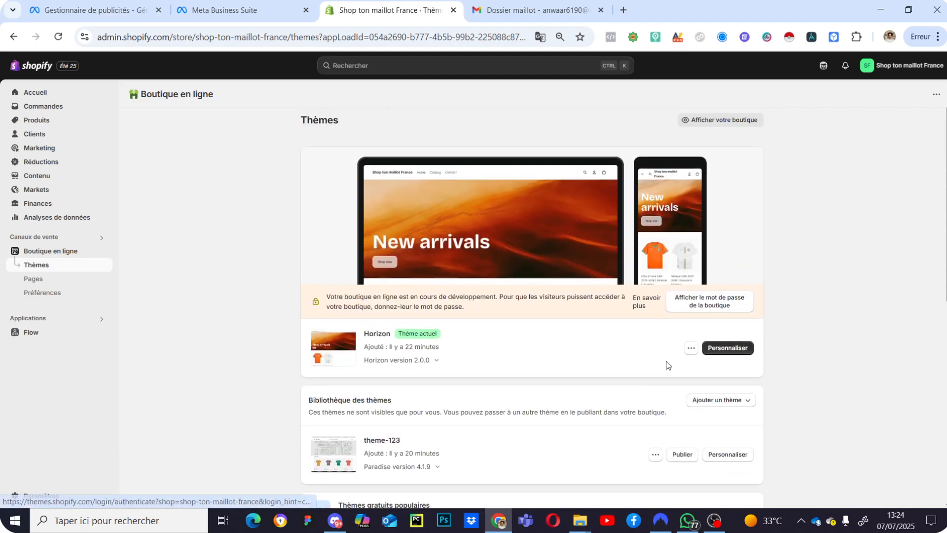
left_click(718, 401)
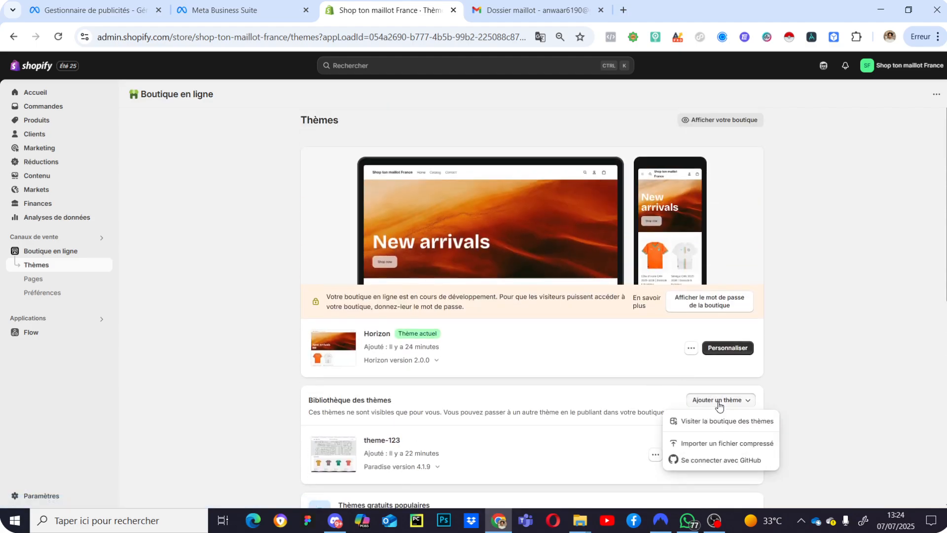
left_click(728, 444)
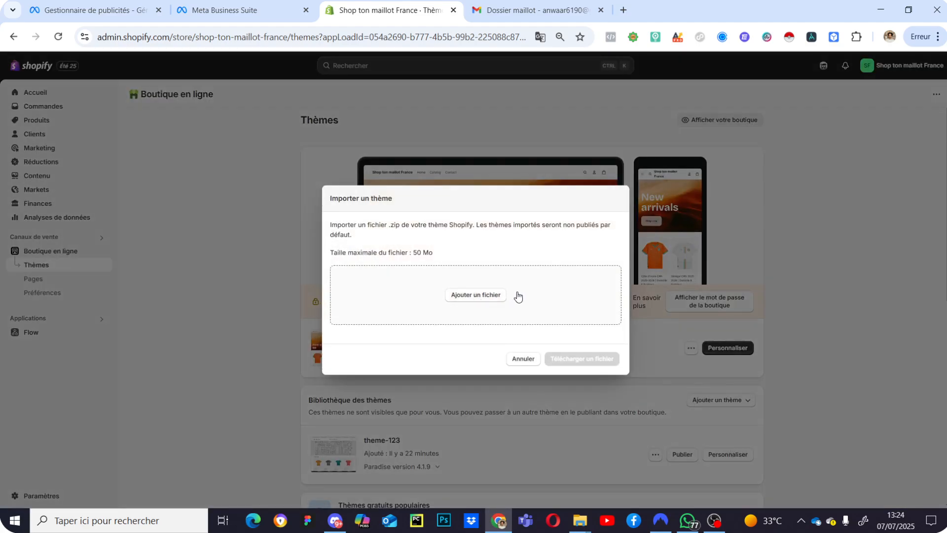
left_click(496, 298)
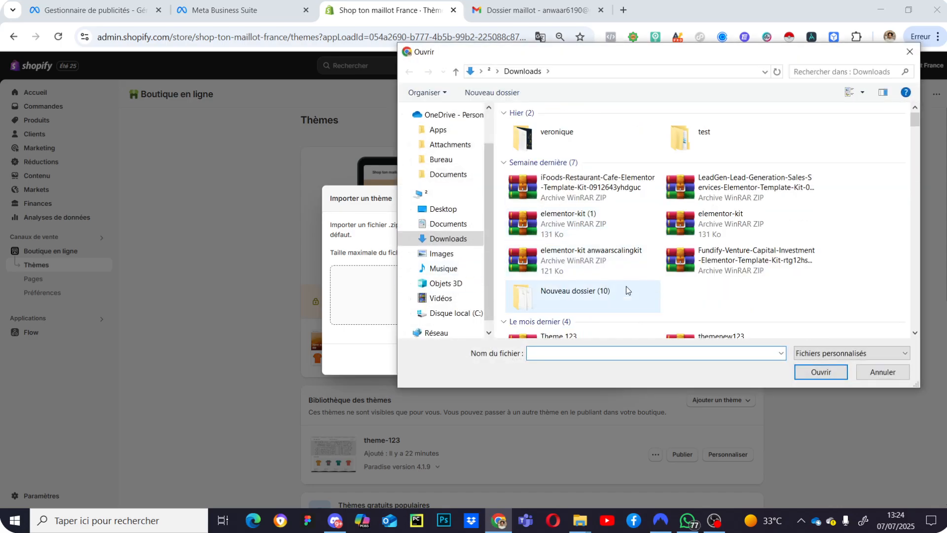
scroll(626, 287, "down", 3)
scroll(617, 271, "down", 2)
scroll(587, 140, "up", 5)
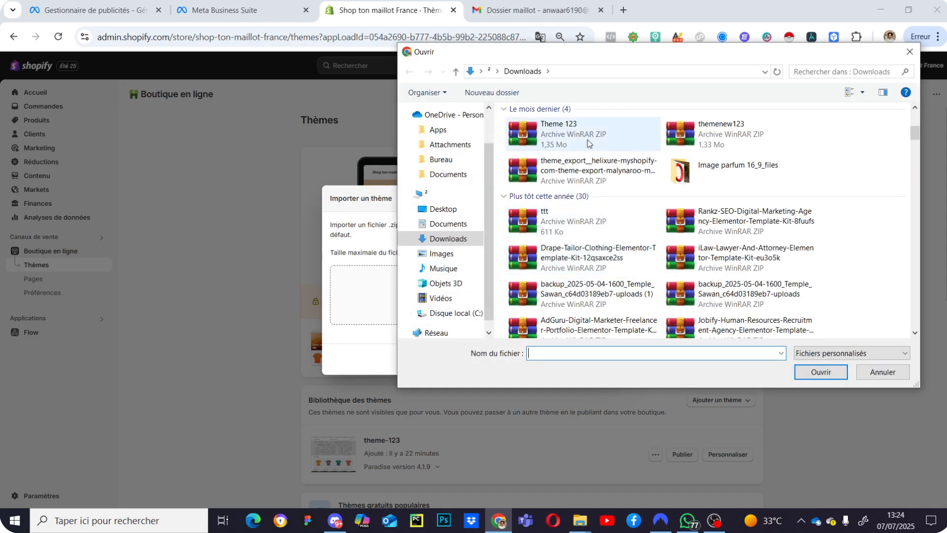
left_click(581, 321)
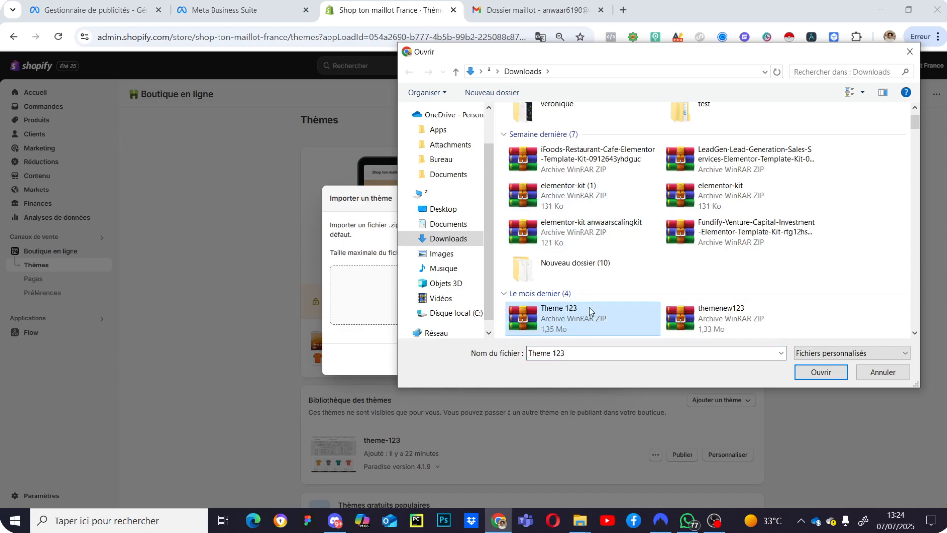
scroll(590, 308, "down", 2)
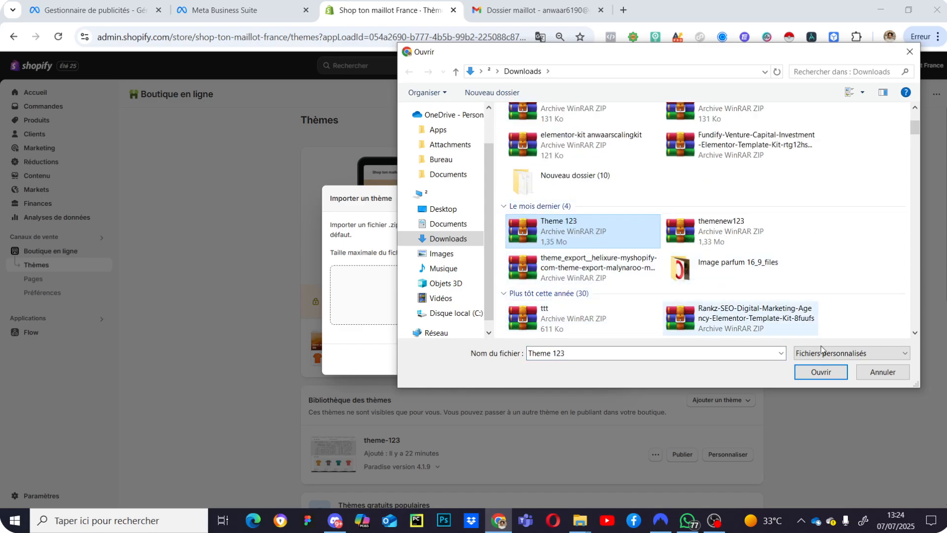
left_click(883, 372)
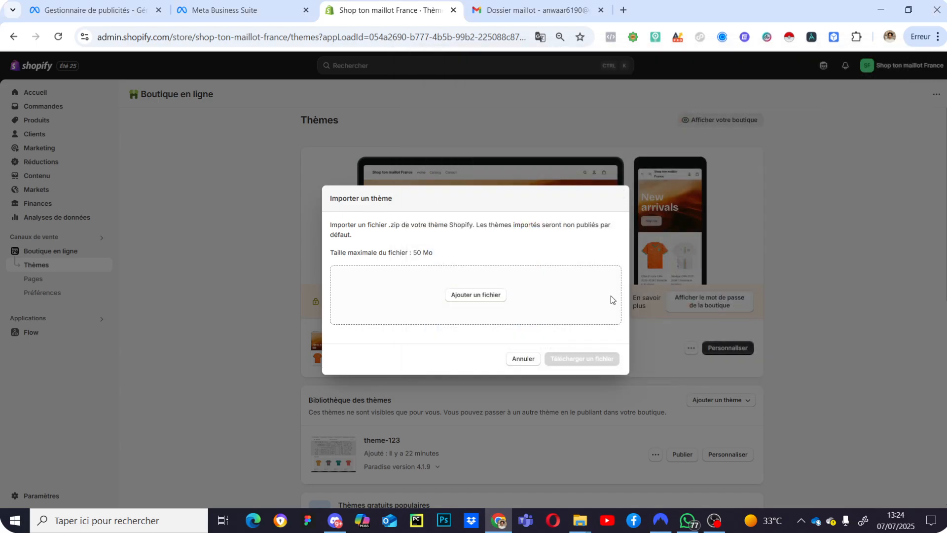
left_click(532, 359)
Publish theme-123 from the theme library as the store's current theme in place of Horizon
scroll(648, 438, "down", 1)
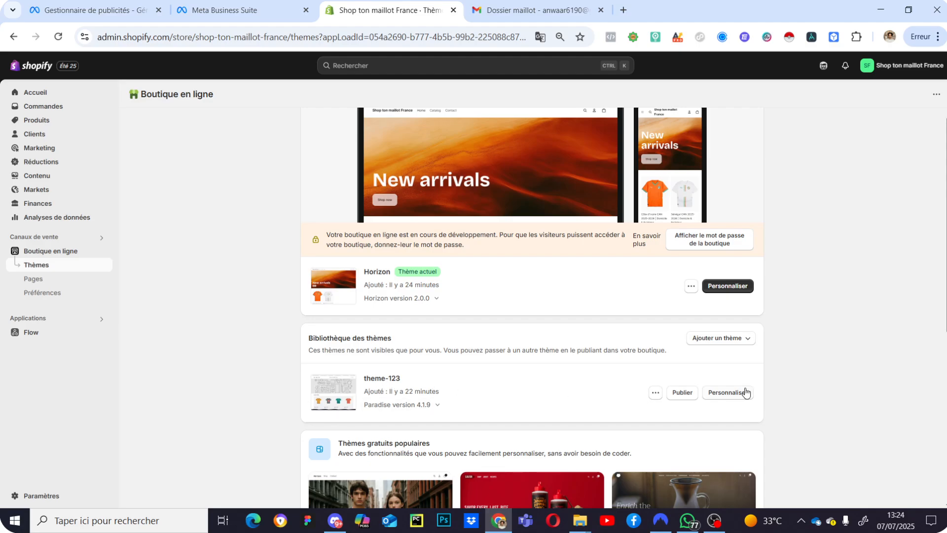
left_click(684, 393)
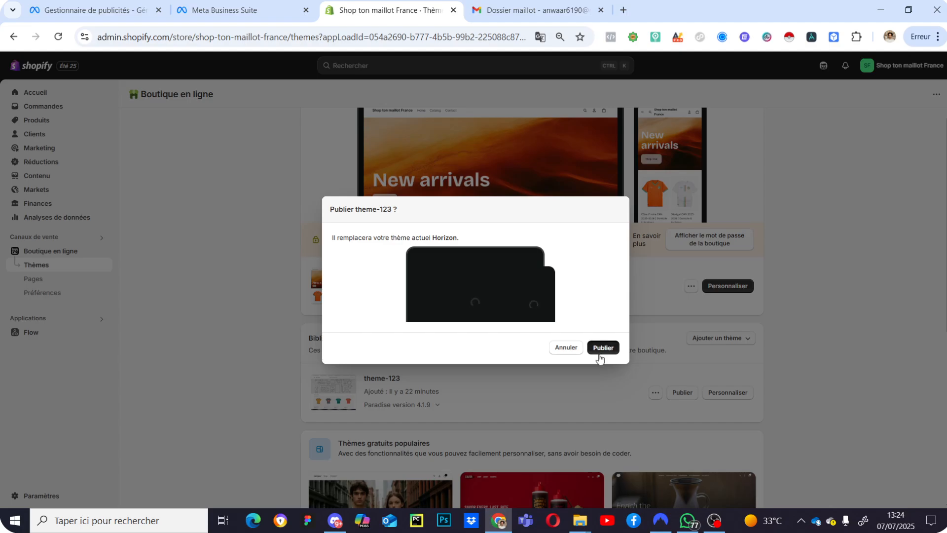
left_click(599, 354)
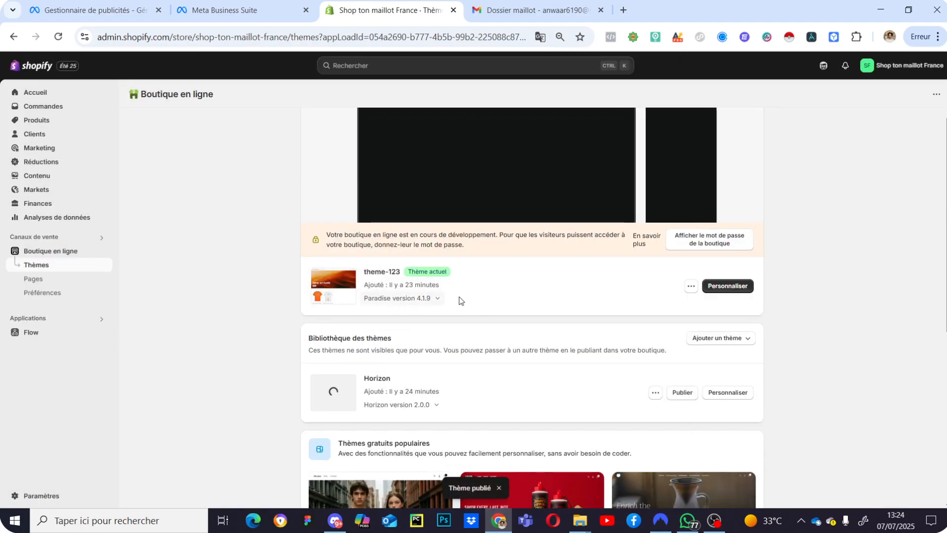
scroll(490, 349, "up", 1)
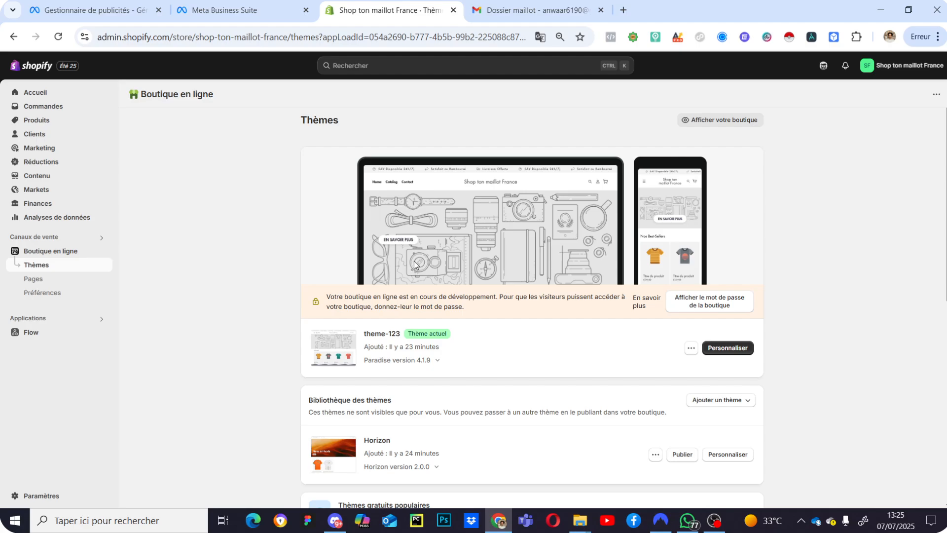
Go to the store's product list and open a blank form for adding a new product
left_click(67, 127)
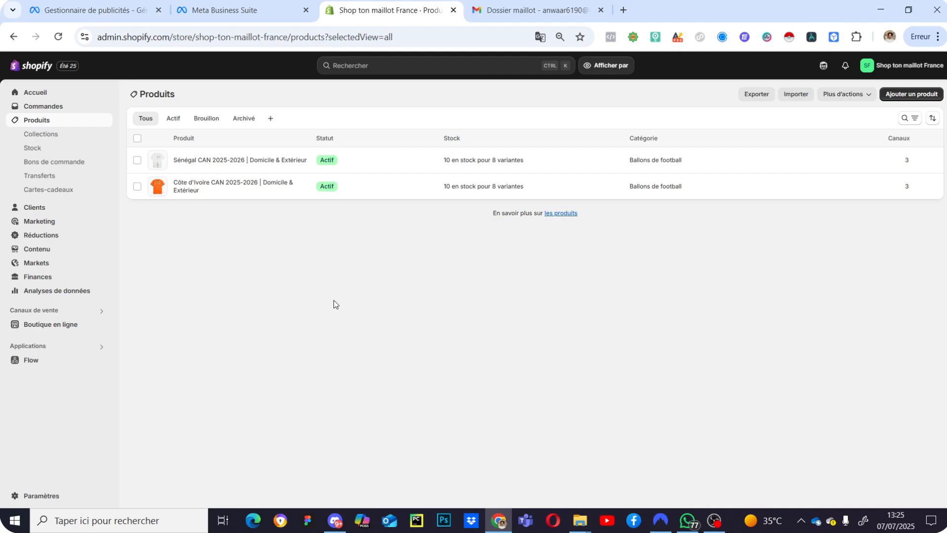
left_click(64, 324)
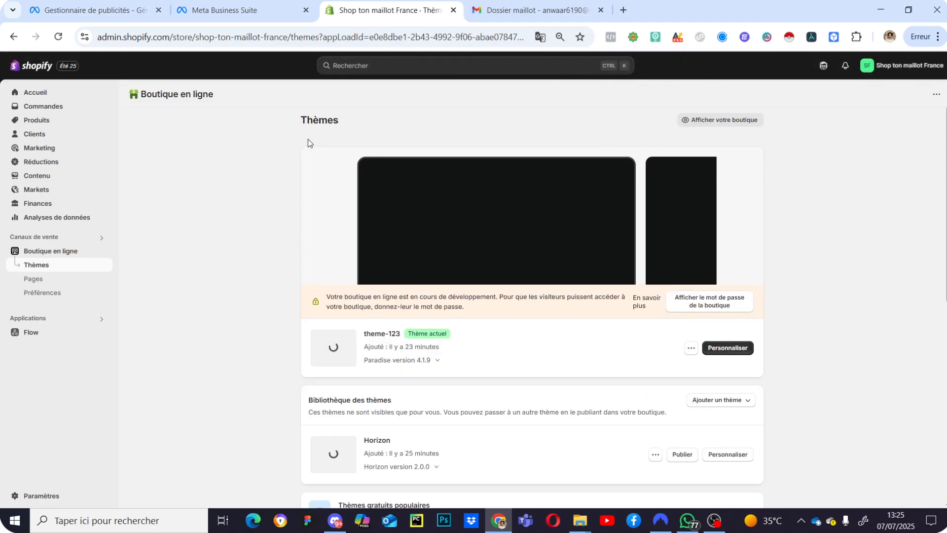
left_click(76, 122)
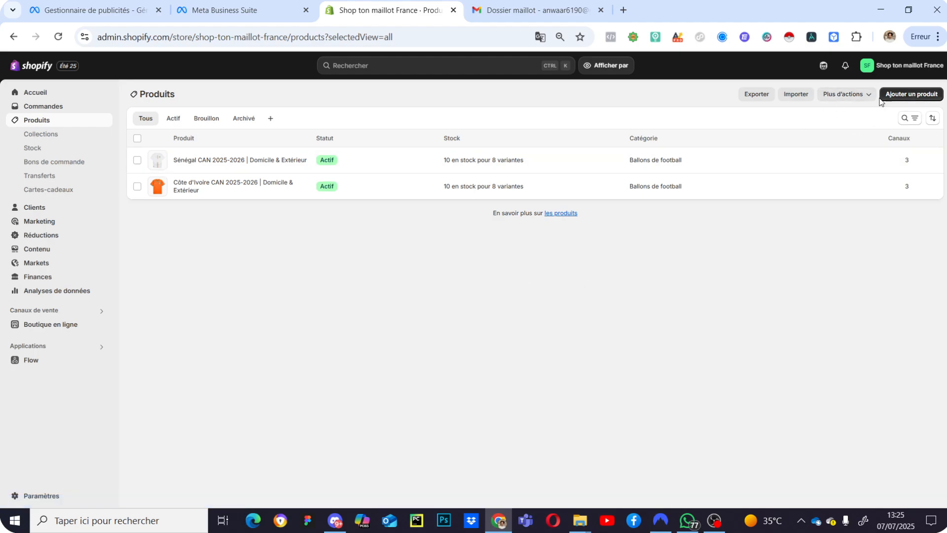
left_click(912, 94)
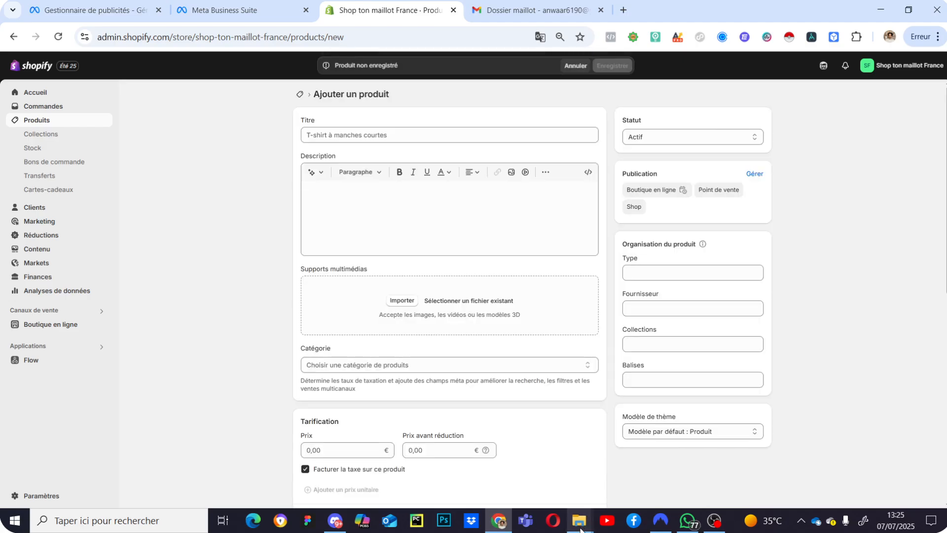
Switch to File Explorer and browse the SHOP TON MAILLOT shirt folders, ending in the Maillot Paric FC folder
mouse_move(580, 528)
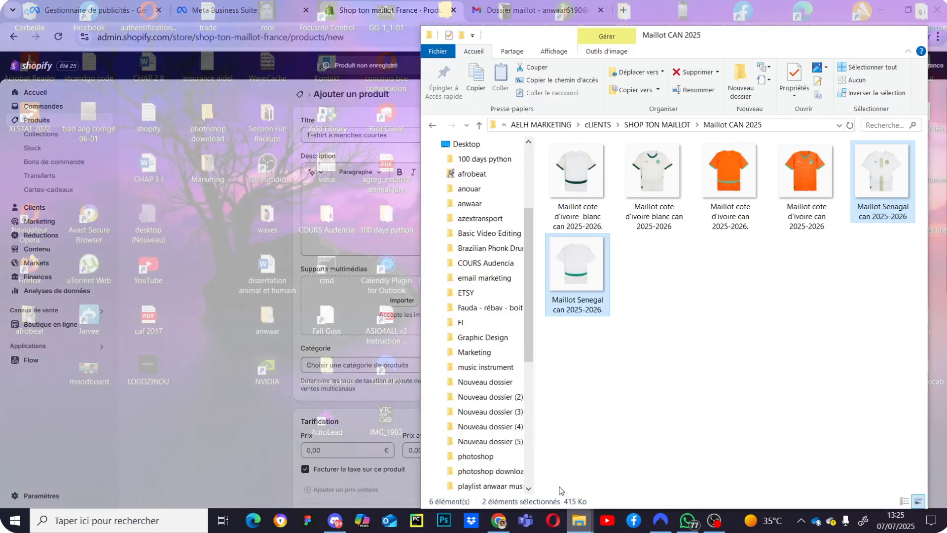
left_click(537, 468)
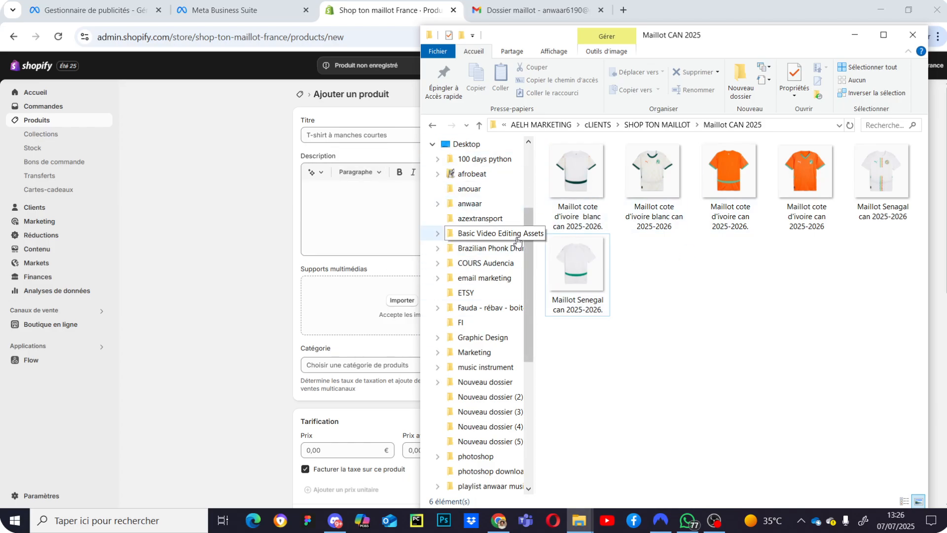
left_click(658, 124)
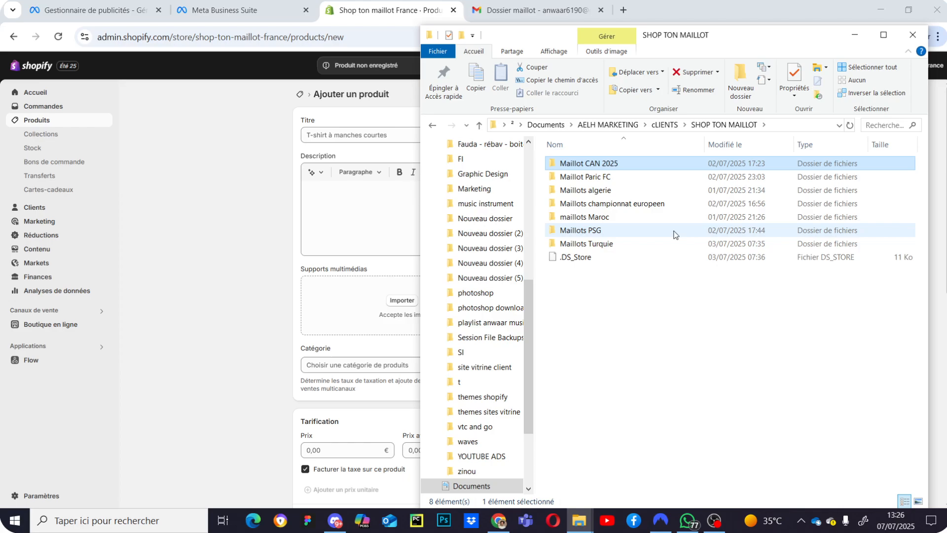
left_click(622, 180)
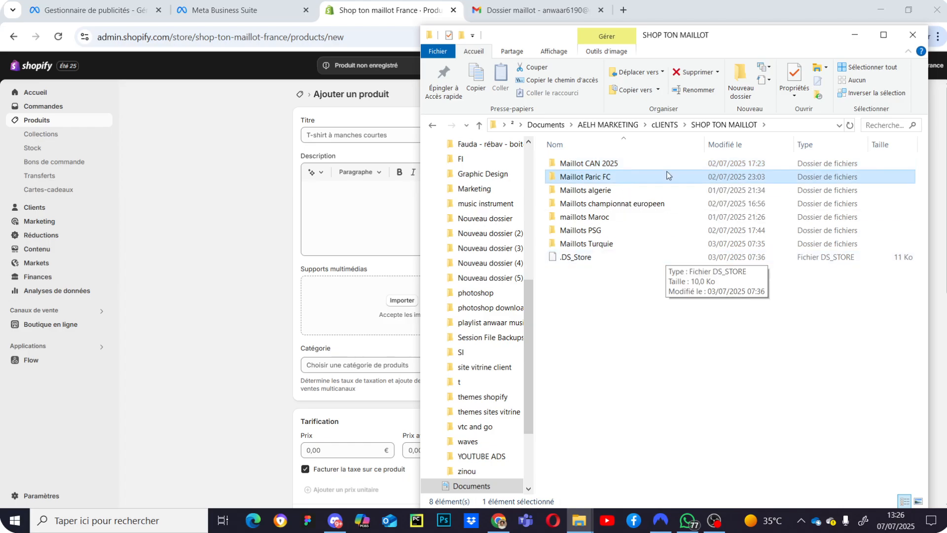
double_click(661, 204)
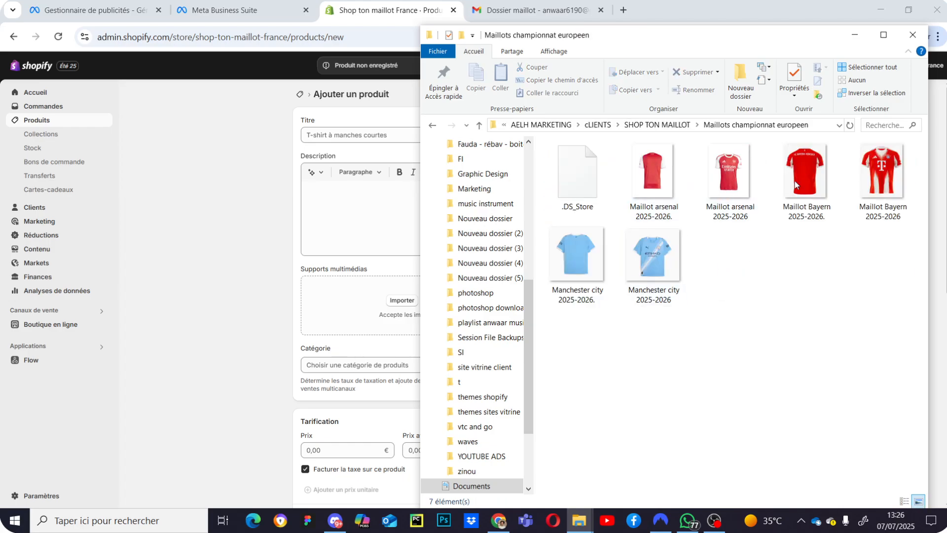
left_click(670, 127)
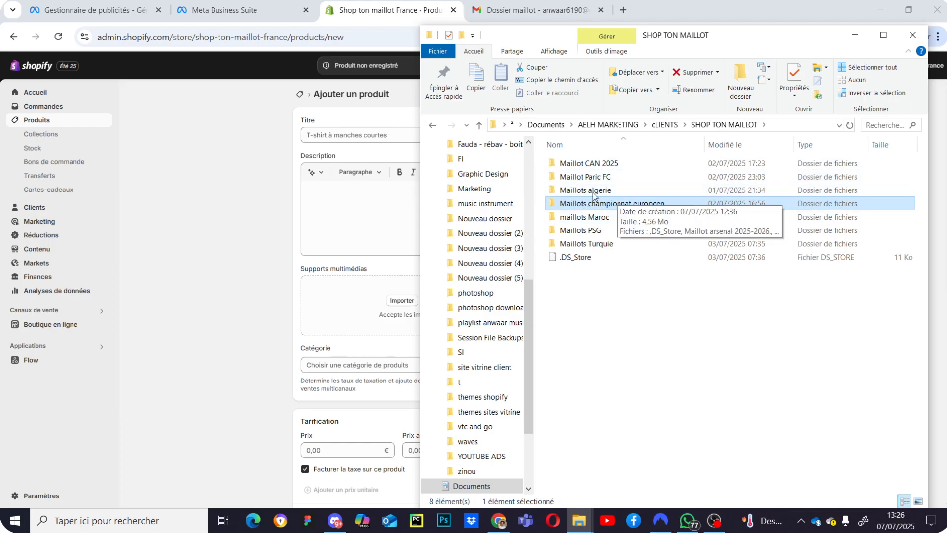
double_click(617, 176)
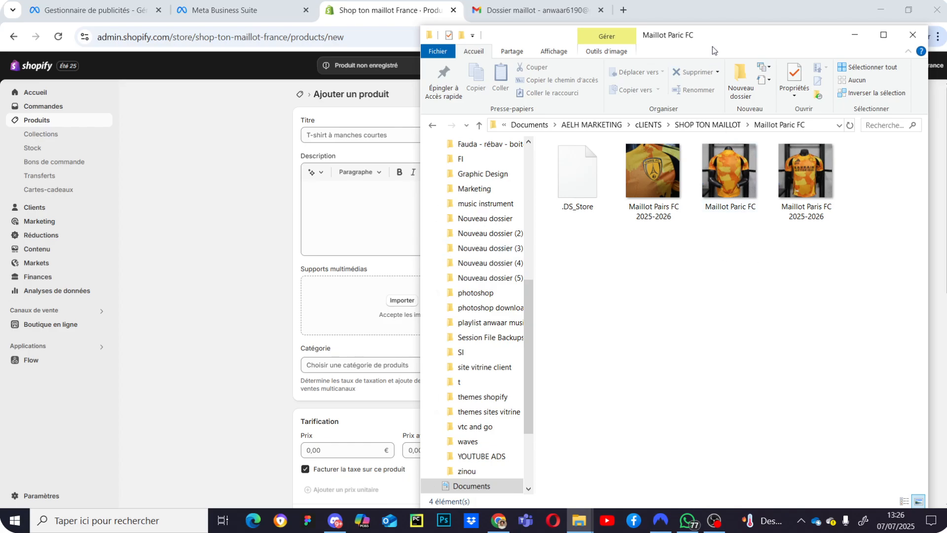
Start a fresh product form and add the three shirt images from the Maillot Paric FC folder as its media
left_click(300, 94)
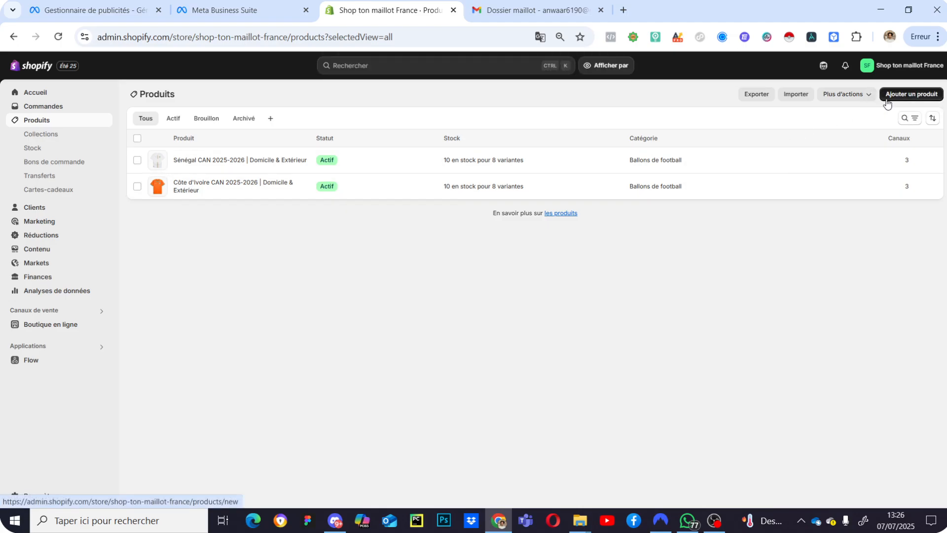
left_click(896, 98)
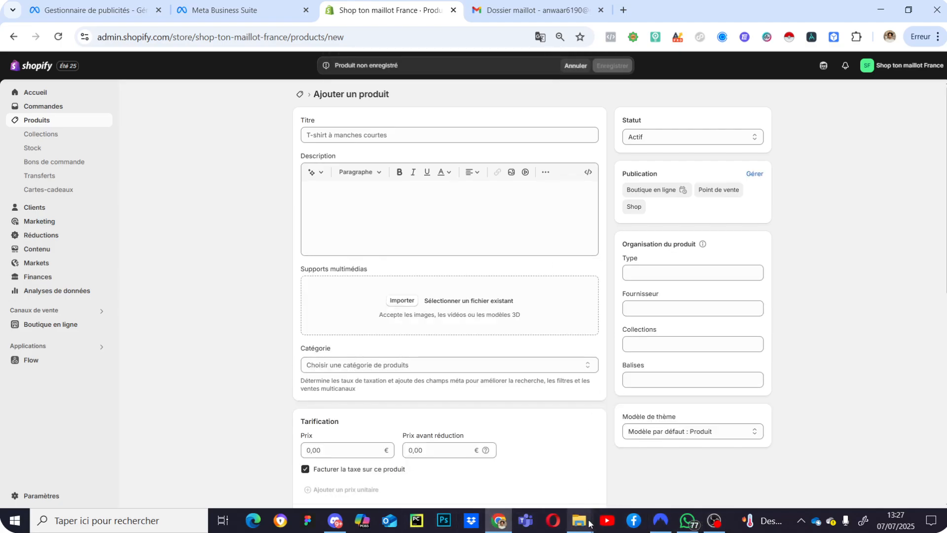
mouse_move(585, 522)
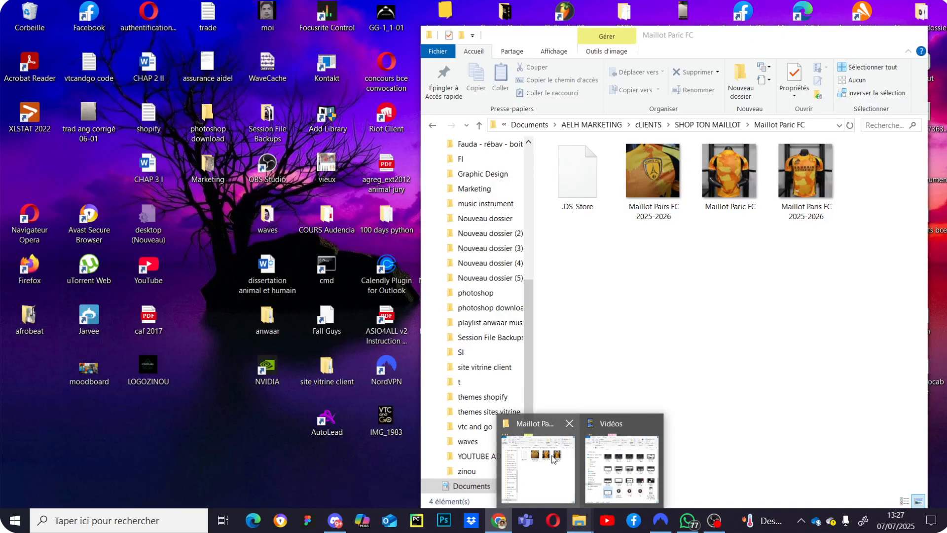
left_click(539, 475)
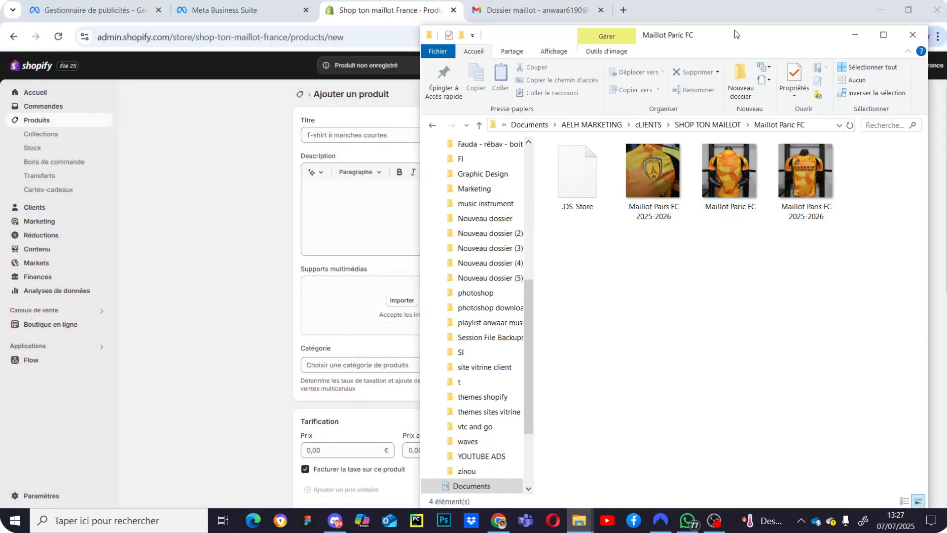
left_click_drag(738, 43, 764, 44)
left_click_drag(842, 237, 650, 144)
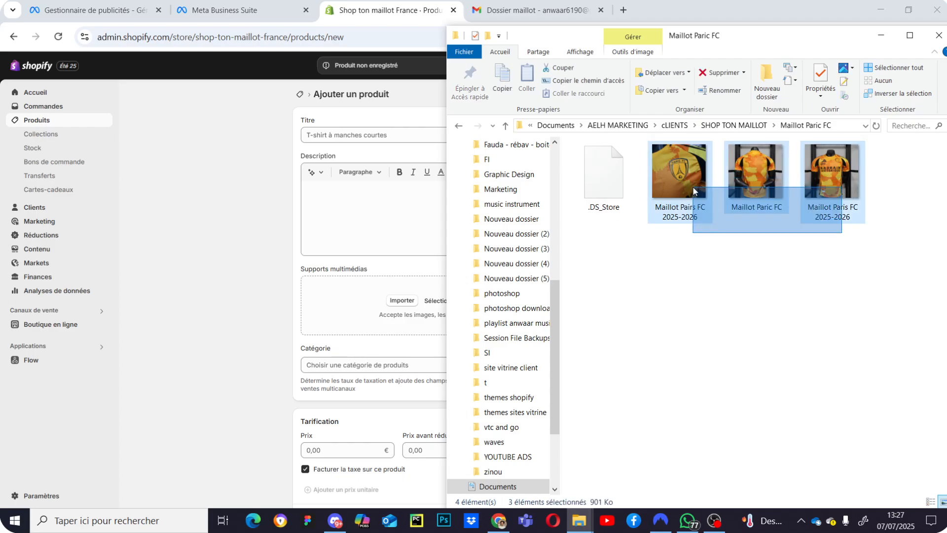
left_click_drag(677, 177, 390, 309)
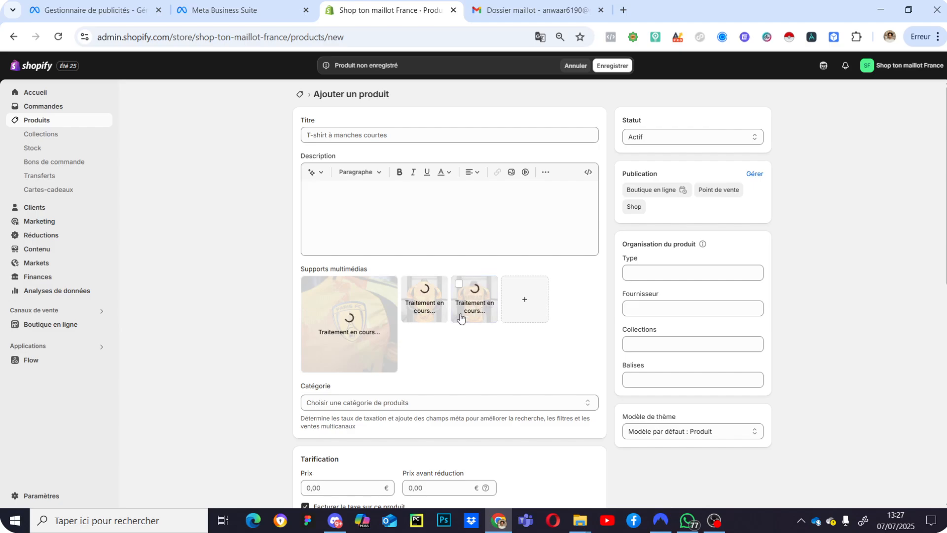
Reorder the product images so the shirt's front comes first, its back second and the crest close-up last
left_click_drag(487, 307, 346, 331)
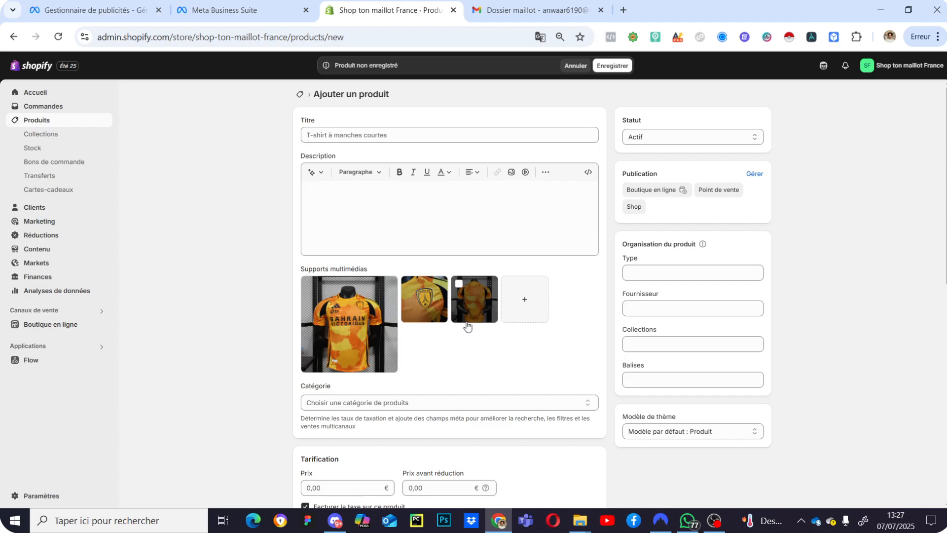
left_click_drag(467, 326, 424, 308)
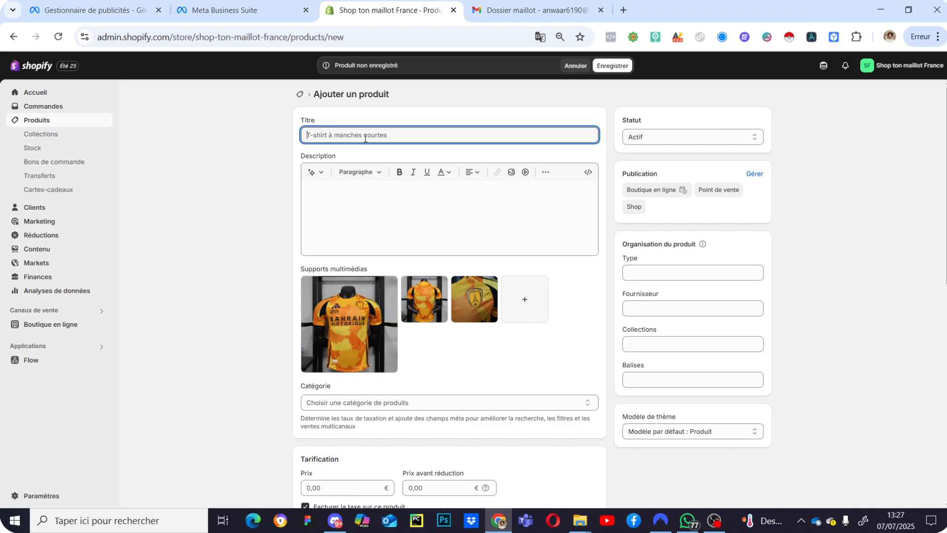
Check the image file names in the Maillot Paric FC folder and title the product "Maillot Paris FC 2025-2026"
mouse_move(579, 520)
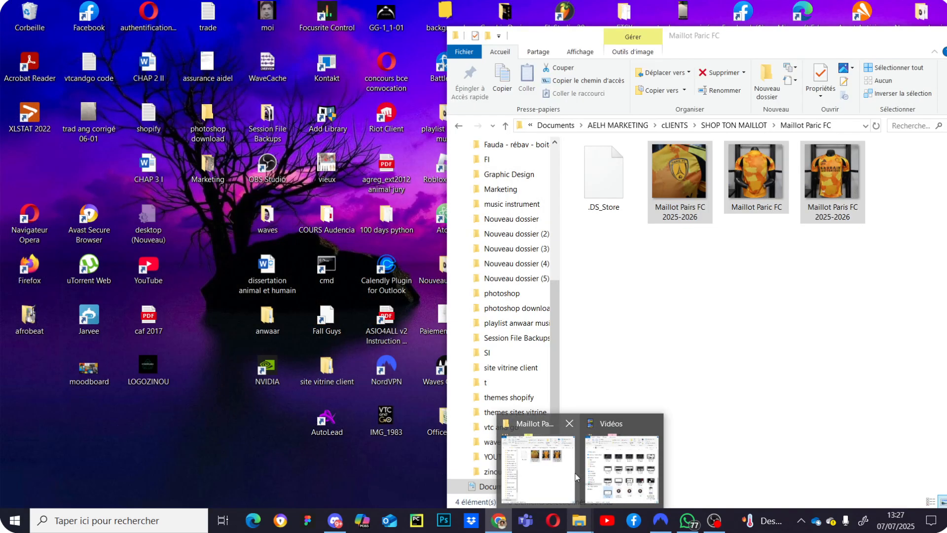
left_click(575, 473)
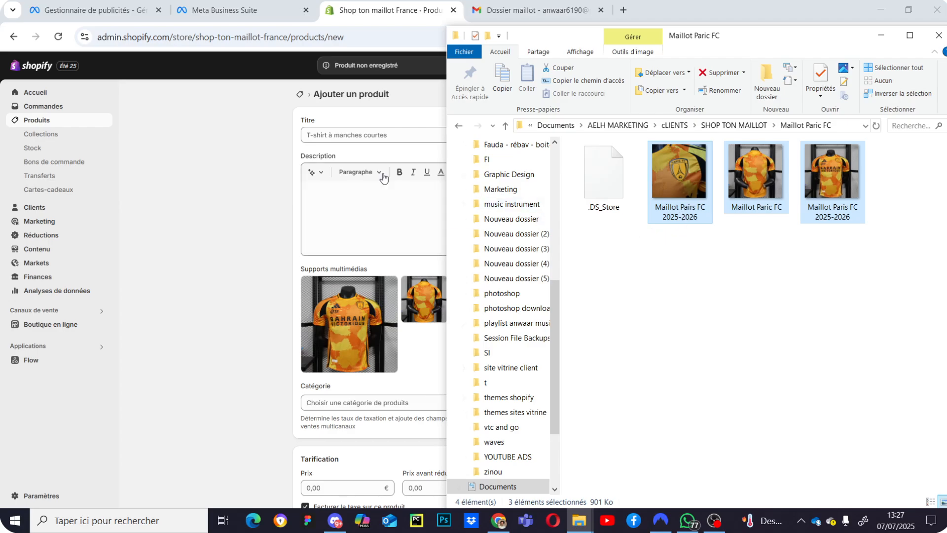
left_click(705, 280)
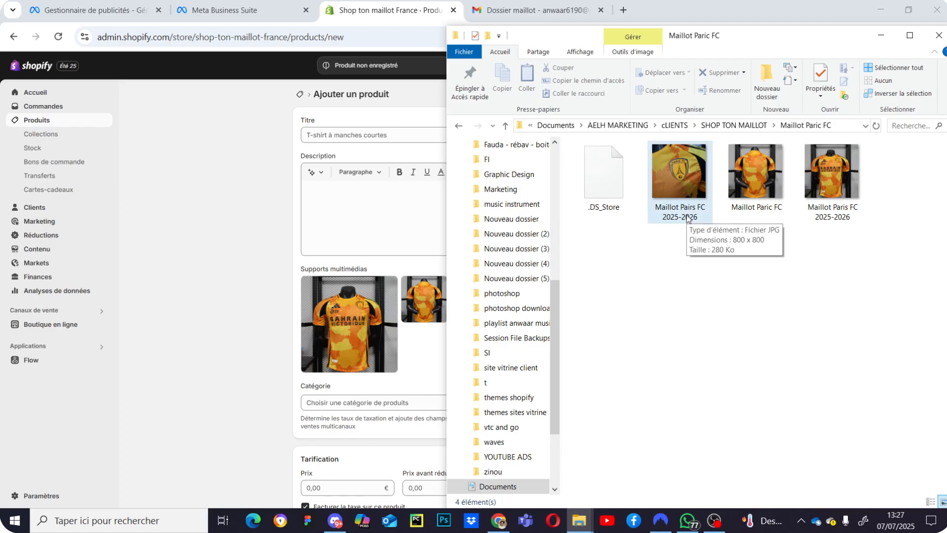
left_click(345, 137)
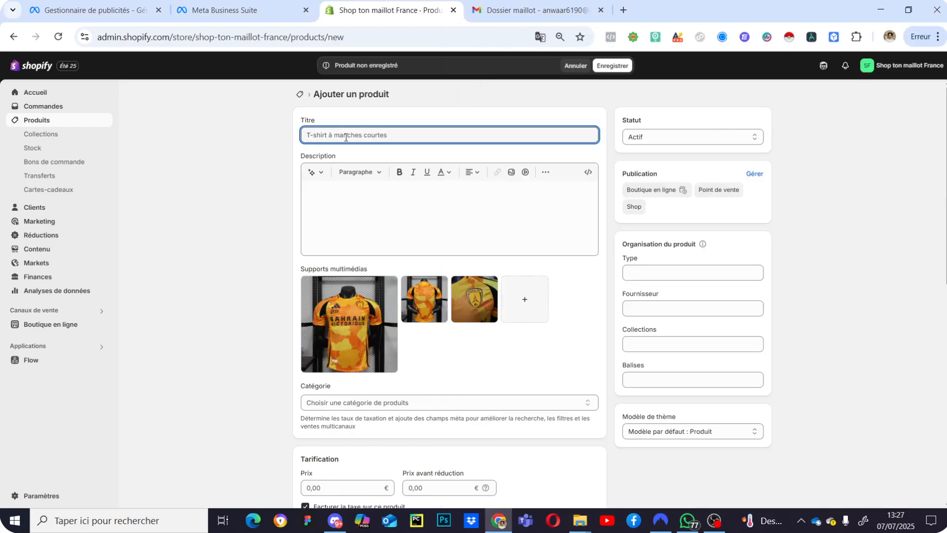
type("Maillot Paris FC 2025-2026")
mouse_move(580, 520)
mouse_move(555, 469)
left_click(288, 203)
Set the product's price to 39.99 €
scroll(560, 311, "down", 6)
left_click(345, 178)
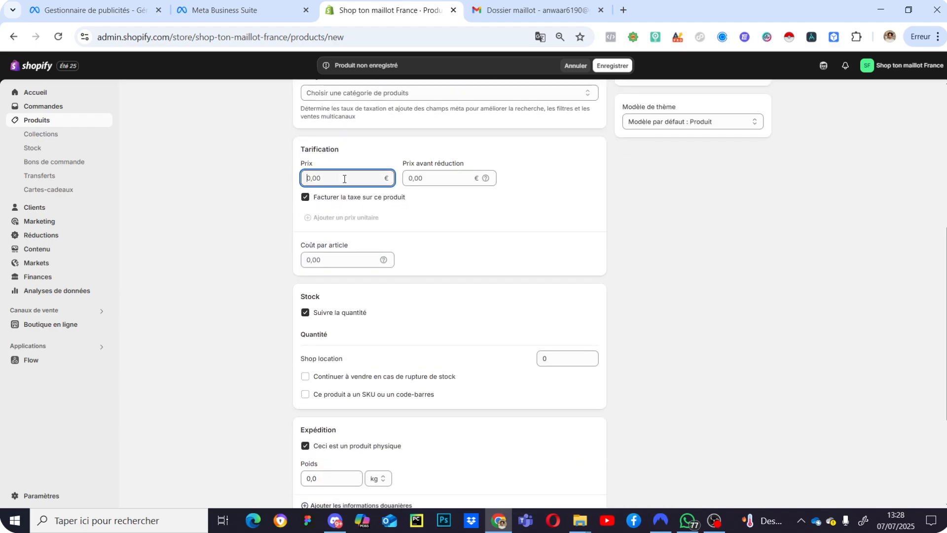
type("39.9")
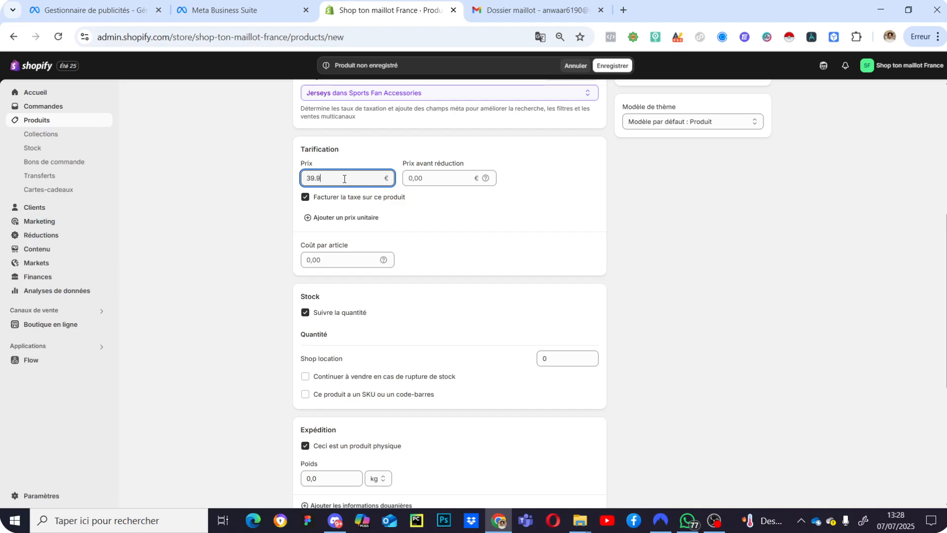
type("9")
left_click(679, 279)
Look over the product form's description, compare-at price, stock and shipping fields
scroll(588, 242, "up", 6)
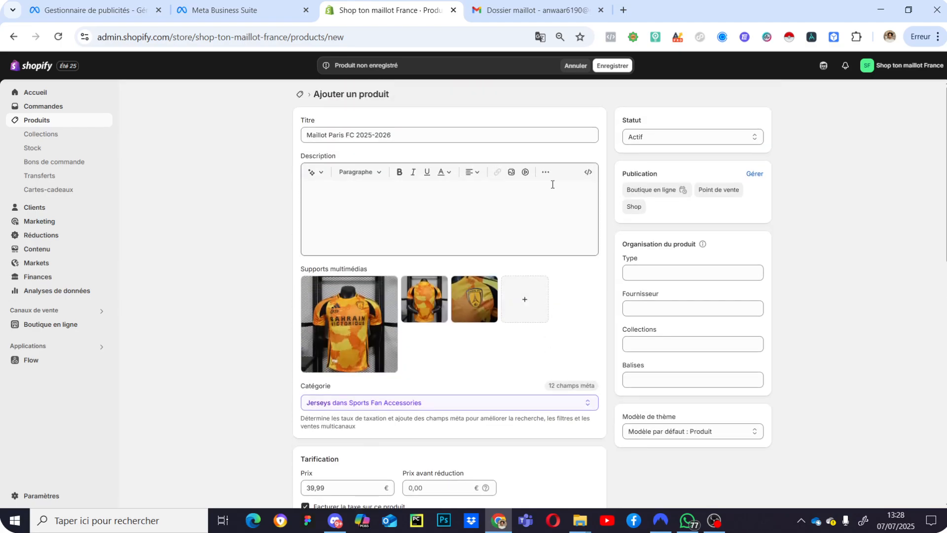
left_click(383, 211)
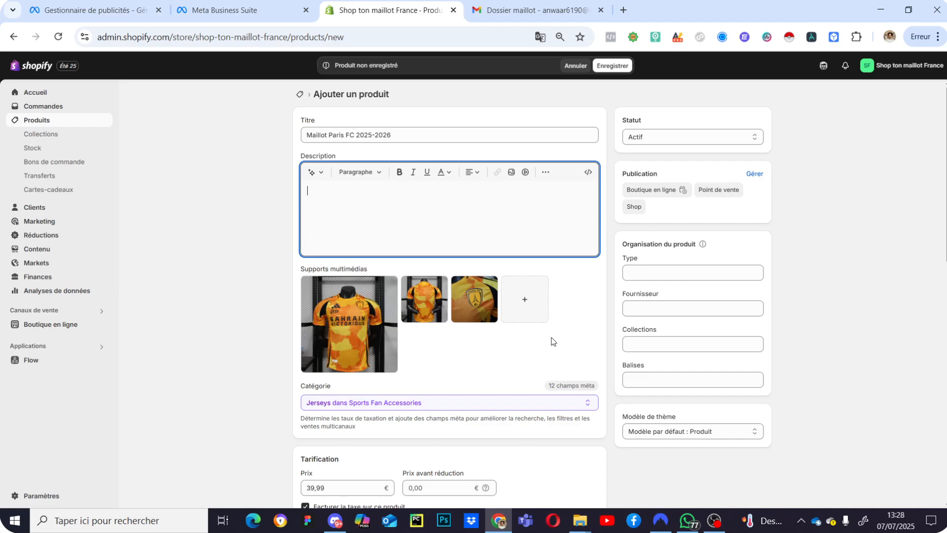
scroll(552, 340, "down", 5)
scroll(432, 315, "down", 3)
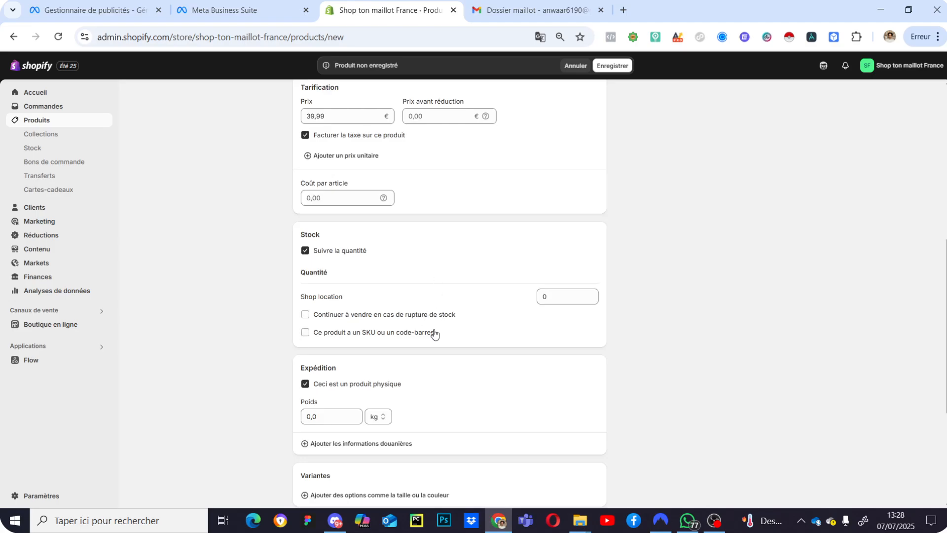
scroll(461, 281, "up", 3)
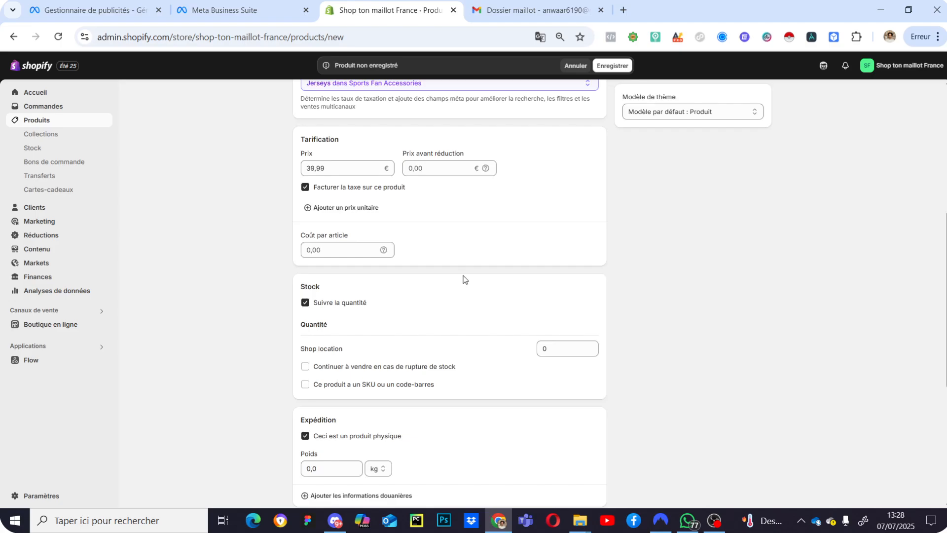
left_click(443, 234)
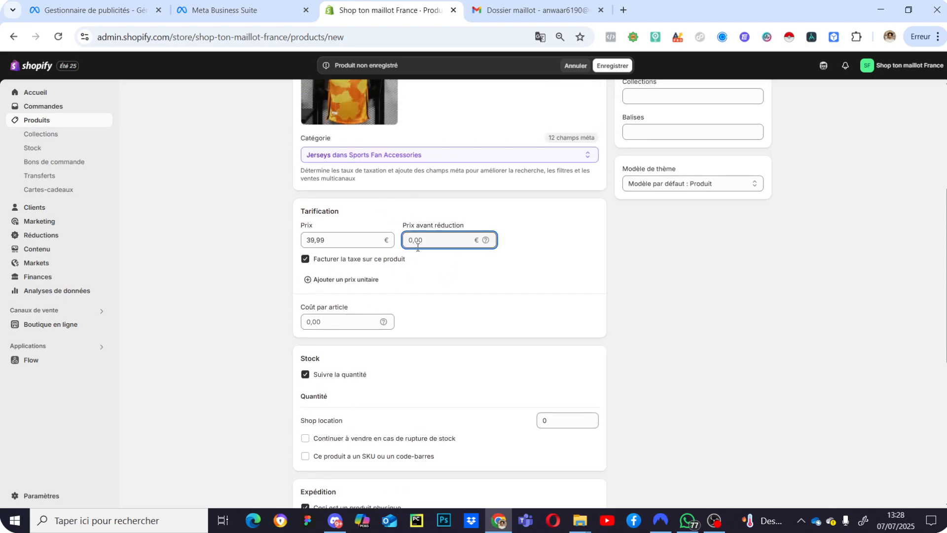
scroll(487, 356, "down", 3)
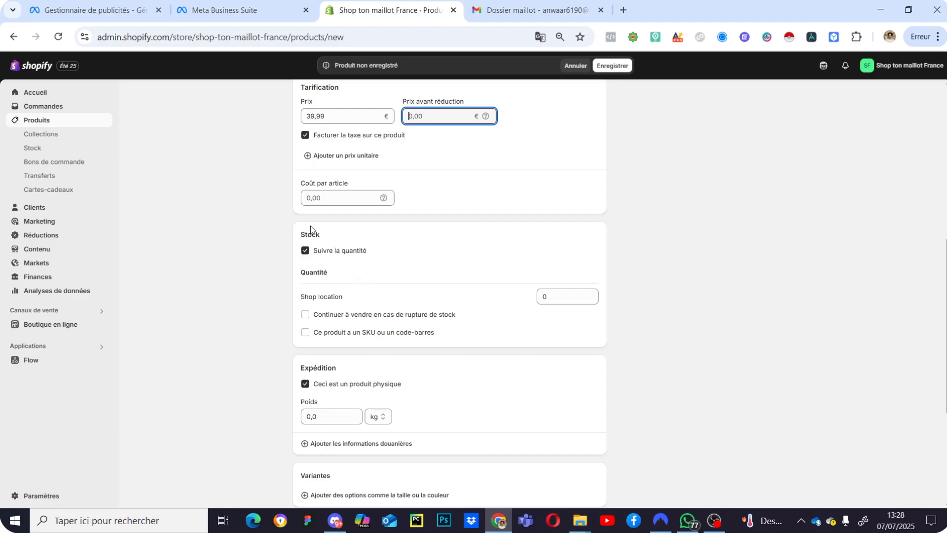
scroll(318, 298, "down", 1)
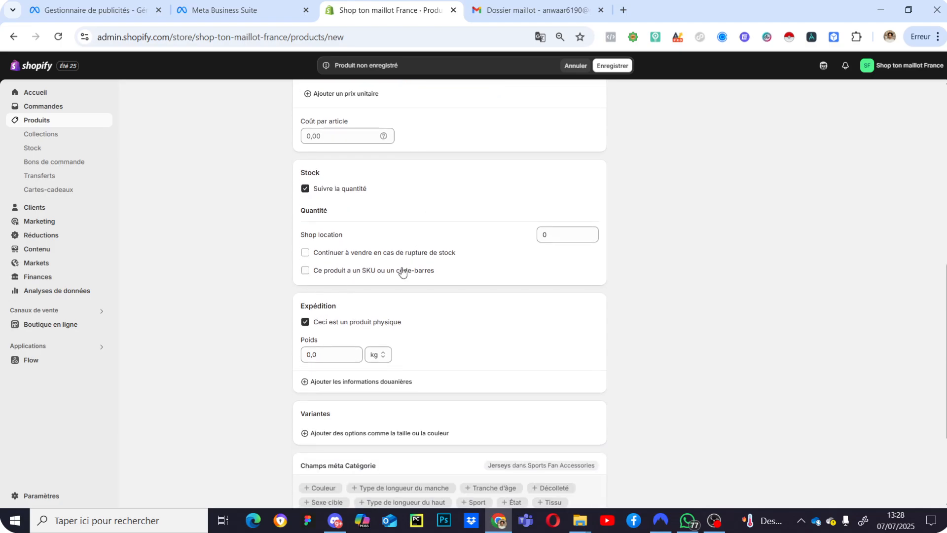
scroll(401, 270, "up", 2)
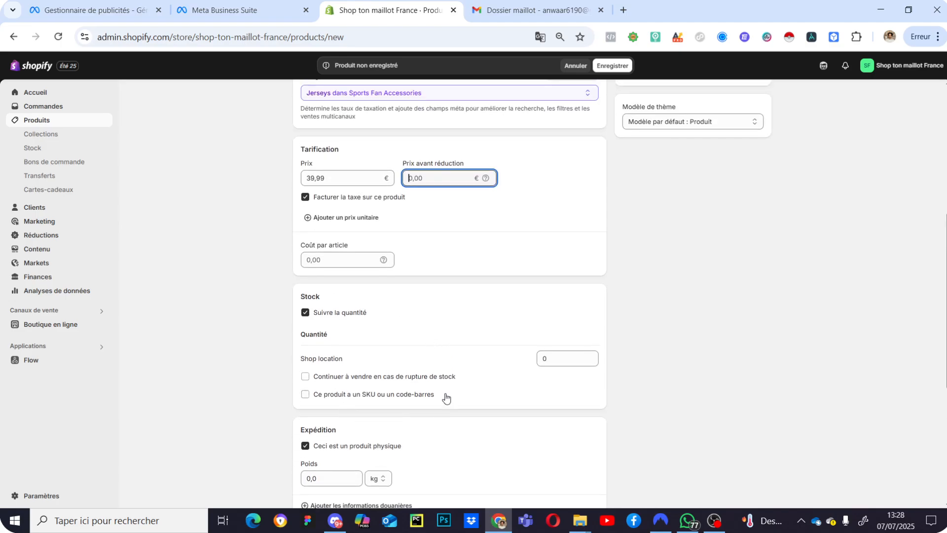
Allow sales to continue when the product is out of stock and set the Shop location quantity to 10
left_click(388, 381)
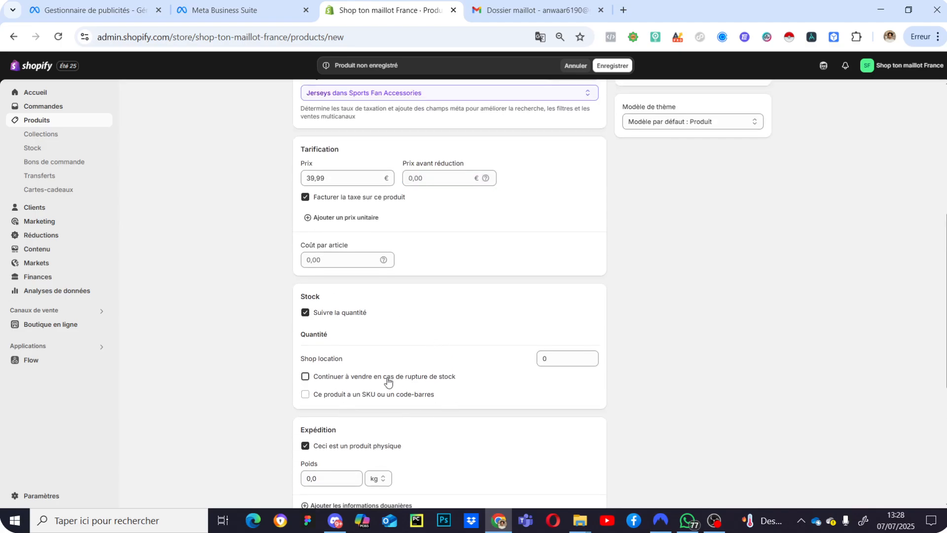
left_click(549, 355)
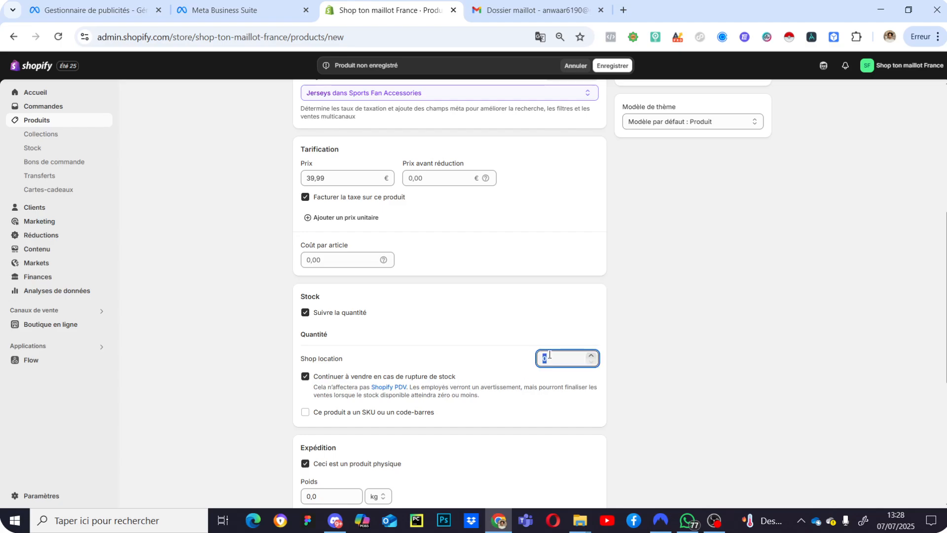
type("10")
left_click(704, 310)
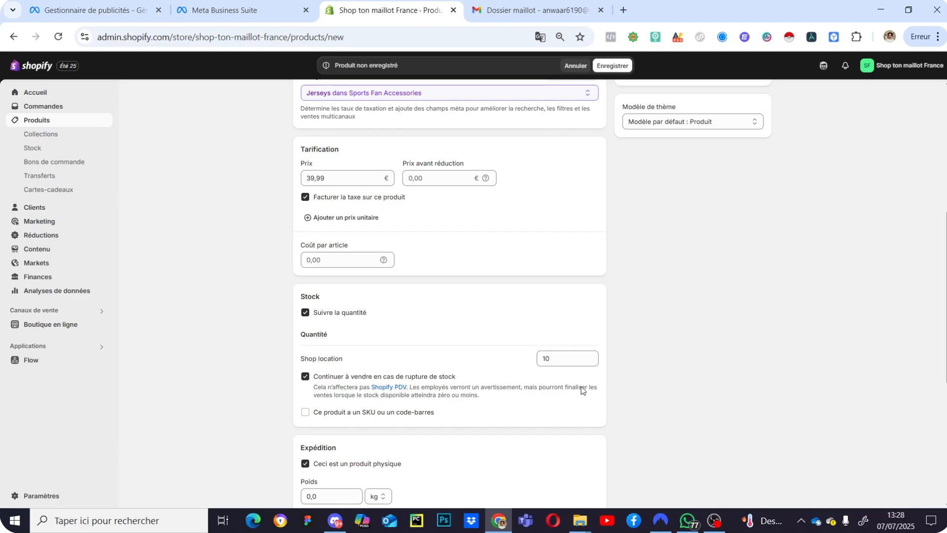
Review the product form from its description, media and pricing down to shipping, variants, category metafields and the search engine preview
scroll(582, 391, "down", 4)
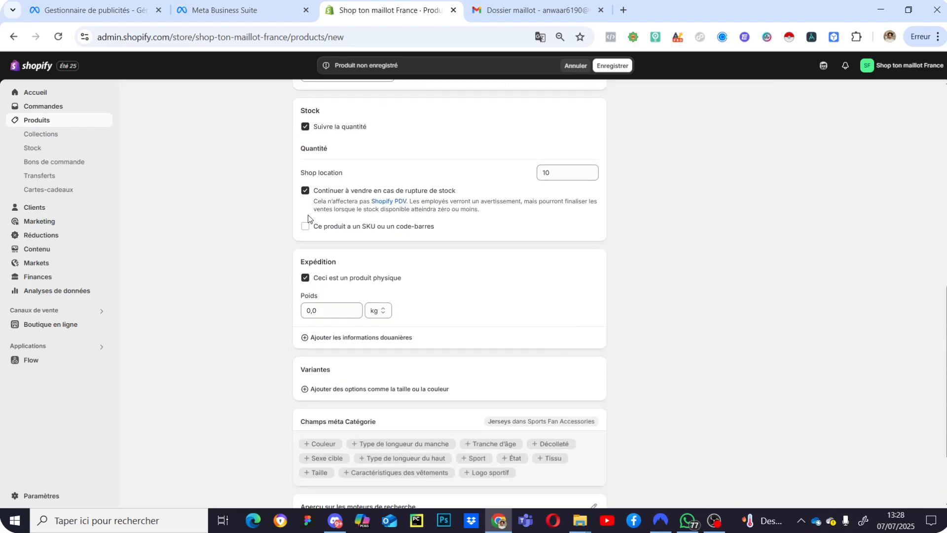
scroll(355, 294, "up", 2)
scroll(531, 344, "up", 2)
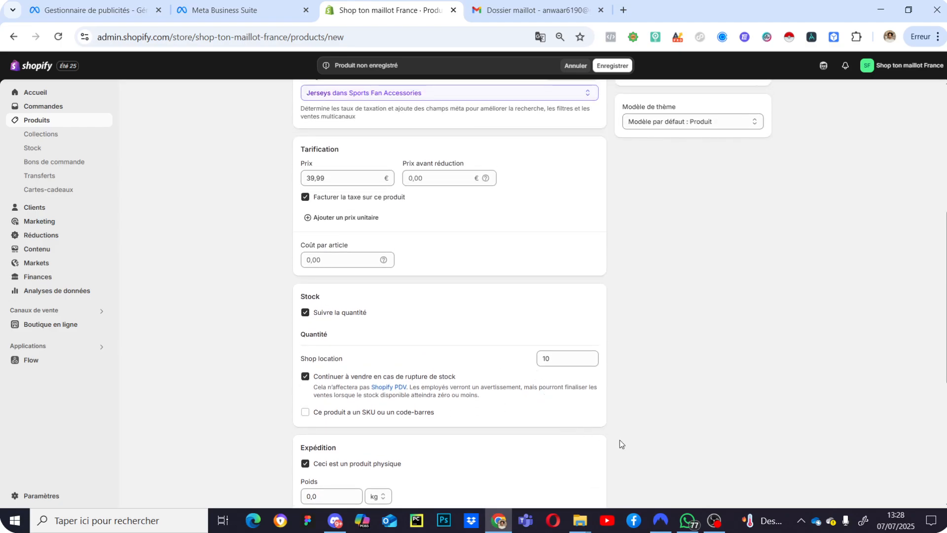
scroll(654, 365, "down", 5)
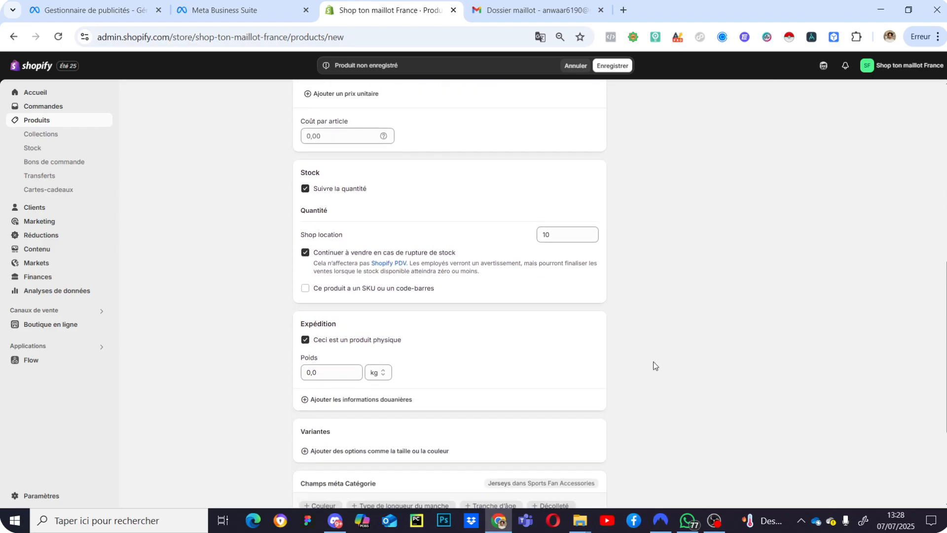
scroll(656, 351, "up", 6)
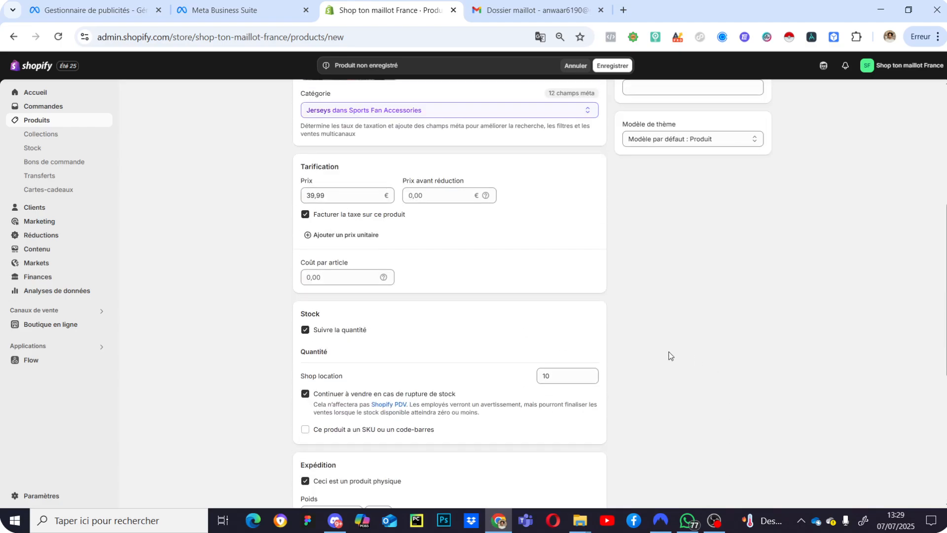
scroll(669, 355, "down", 3)
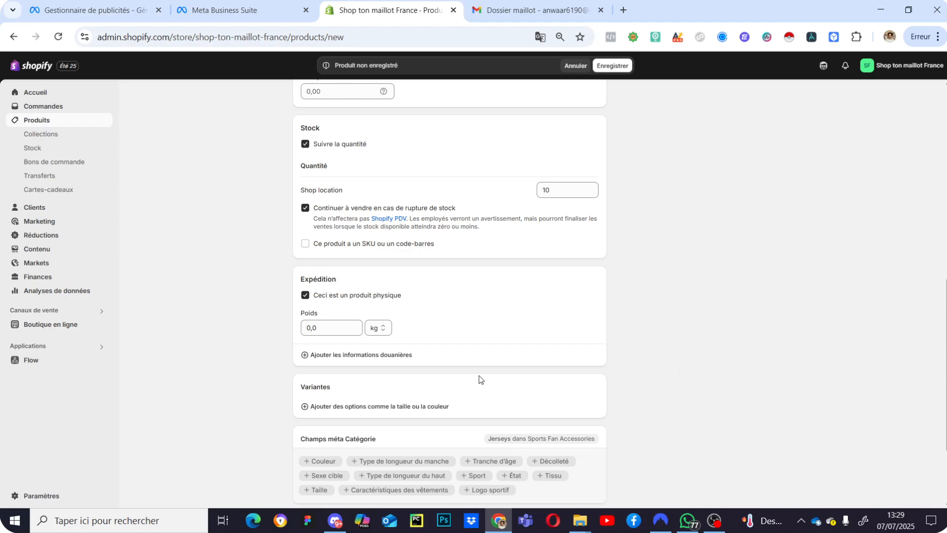
scroll(334, 268, "down", 2)
scroll(631, 297, "up", 10)
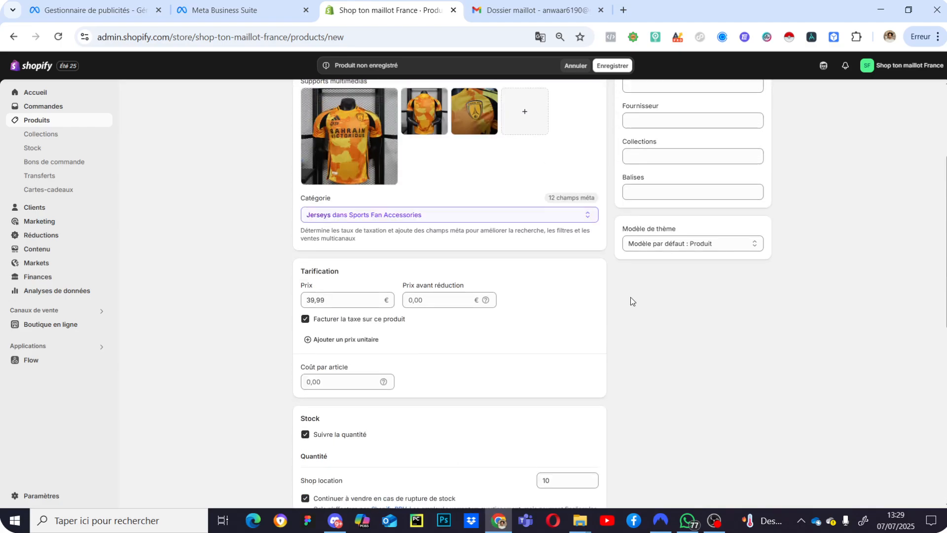
scroll(640, 424, "down", 8)
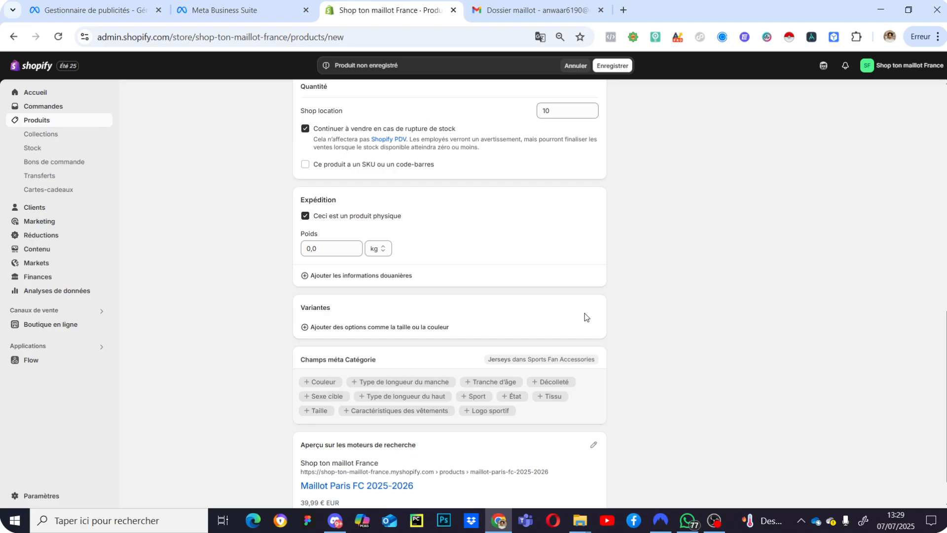
scroll(526, 317, "up", 10)
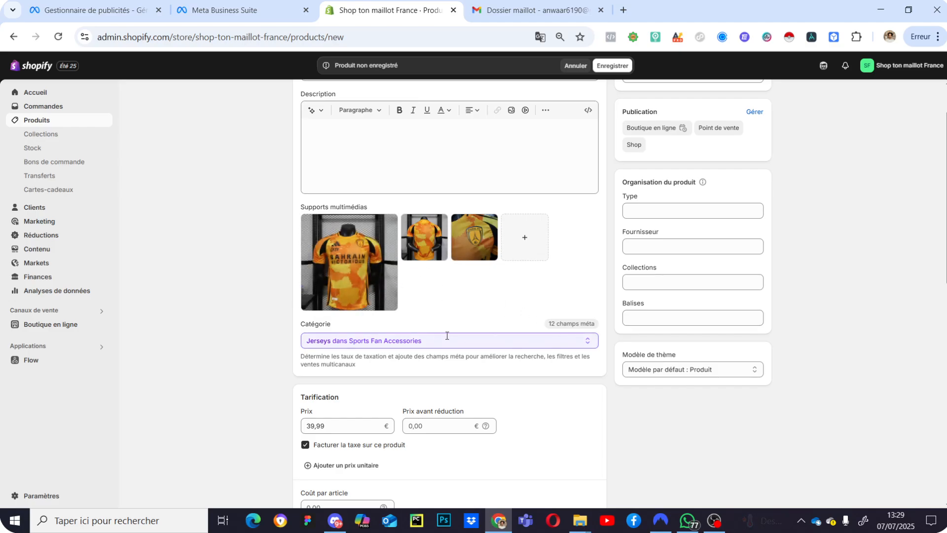
scroll(564, 385, "down", 9)
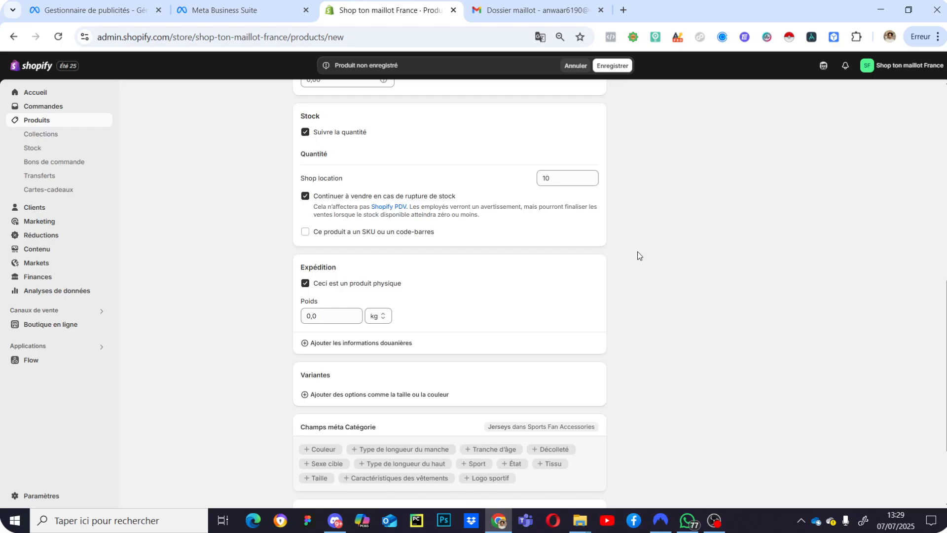
scroll(638, 253, "up", 5)
scroll(662, 335, "up", 1)
scroll(584, 355, "down", 5)
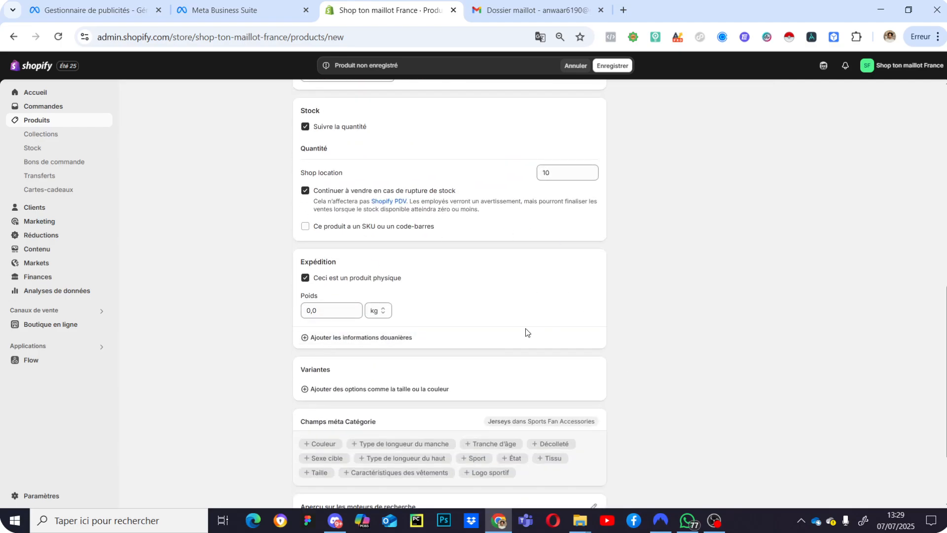
scroll(402, 391, "down", 2)
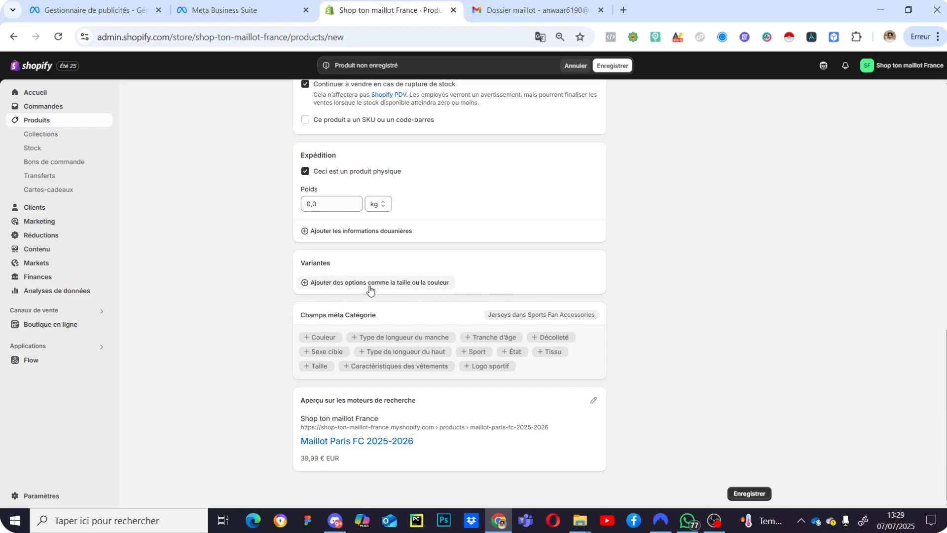
scroll(408, 276, "up", 1)
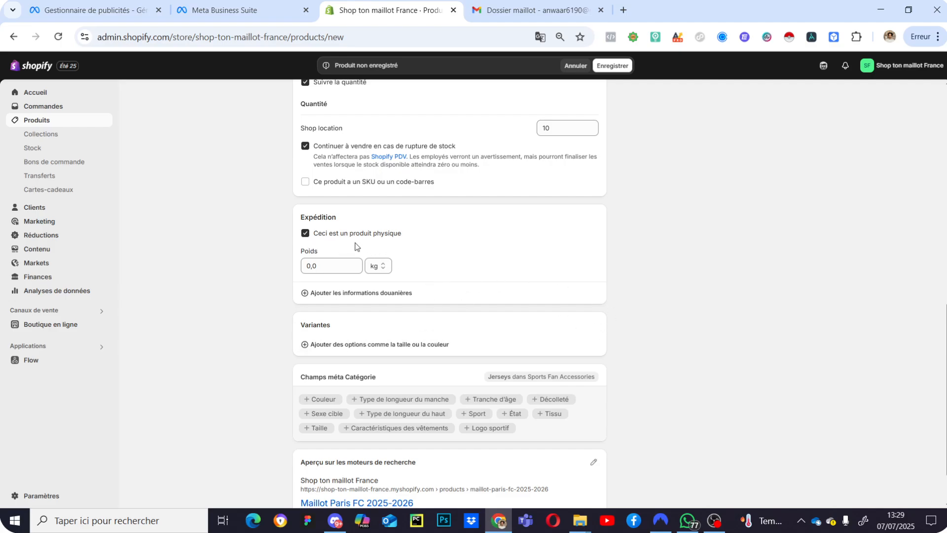
Create a custom variant option named "Taille" for the product
left_click(374, 351)
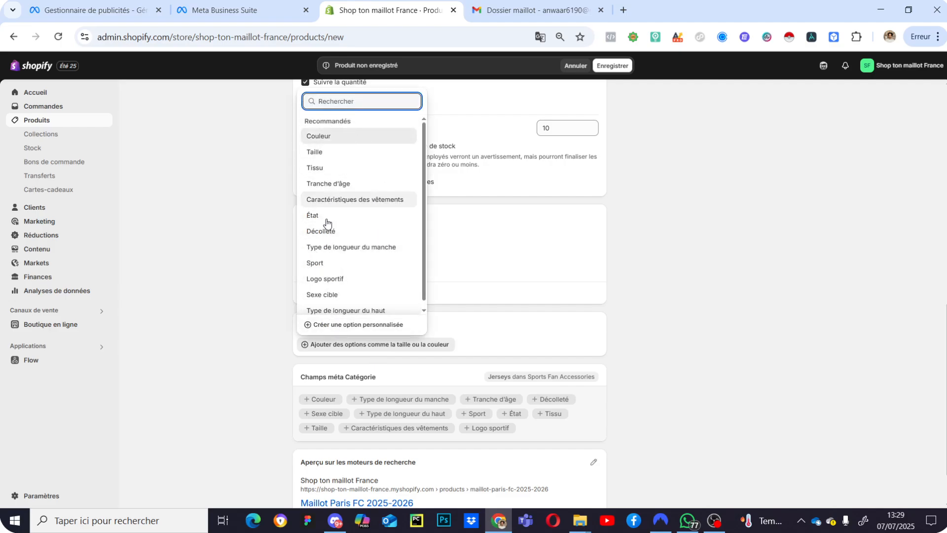
left_click(339, 330)
type("T")
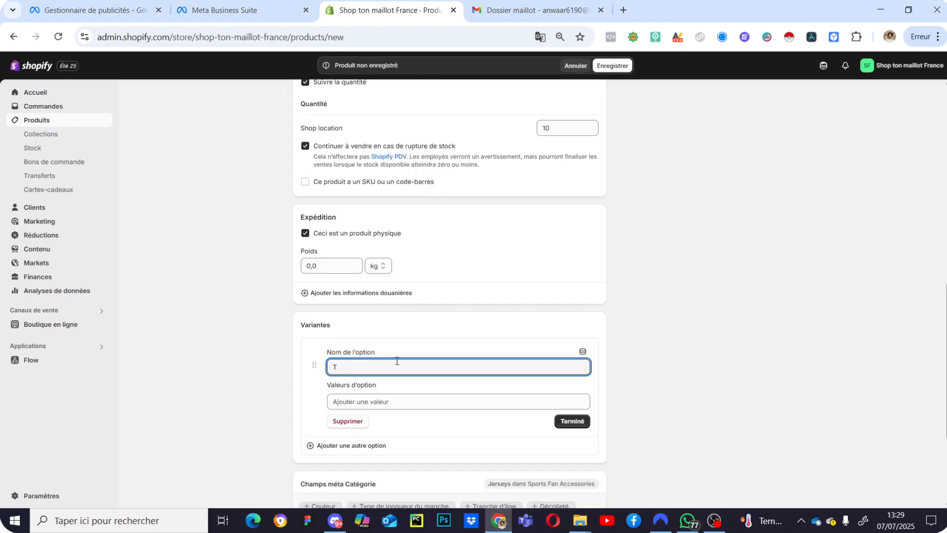
type("aille")
key("Tab")
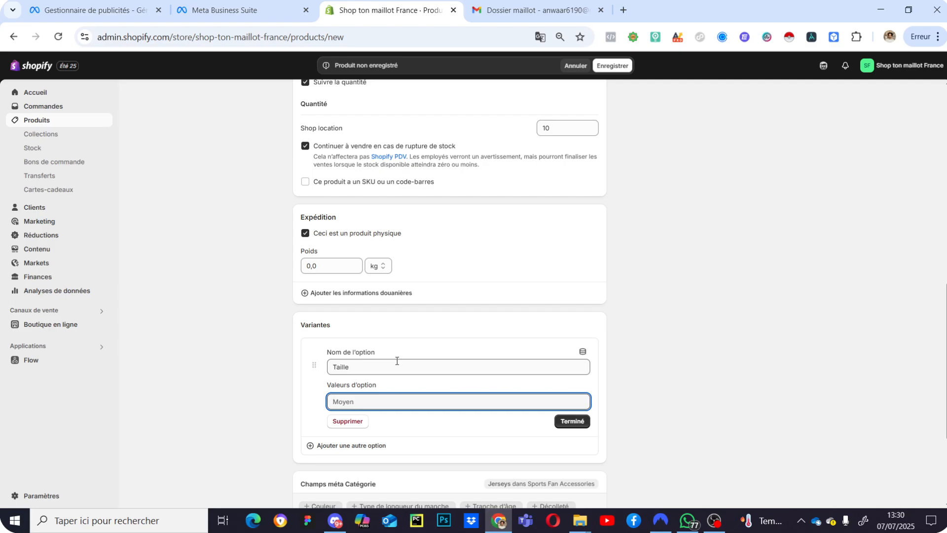
Add the values S, M, L and XL to the "Taille" option and finish editing it
type("S")
key("Return")
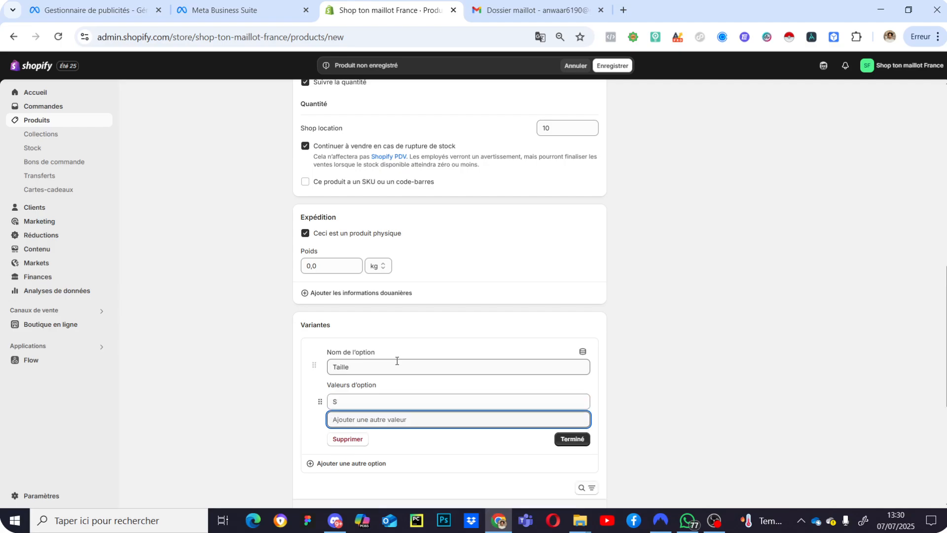
type("M")
key("Return")
type("L")
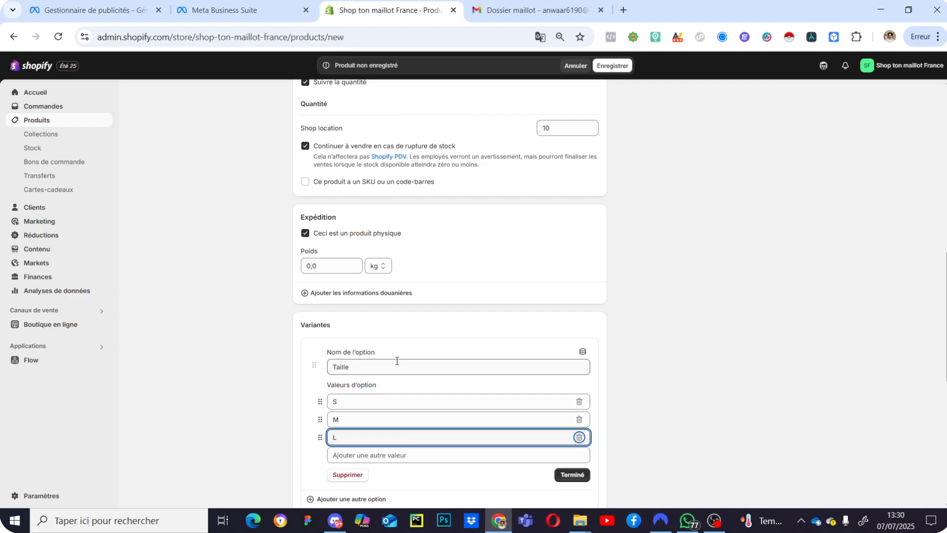
key("Return")
type("XL")
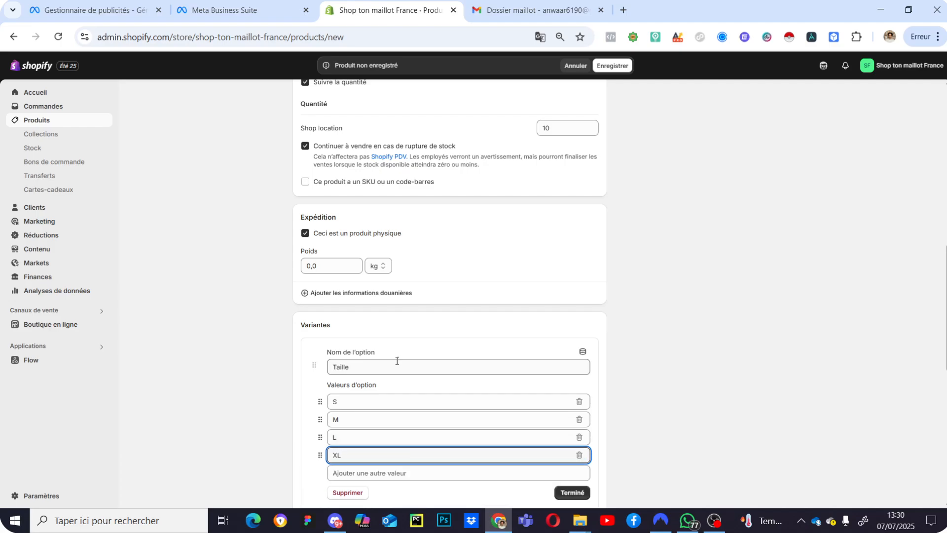
left_click(563, 492)
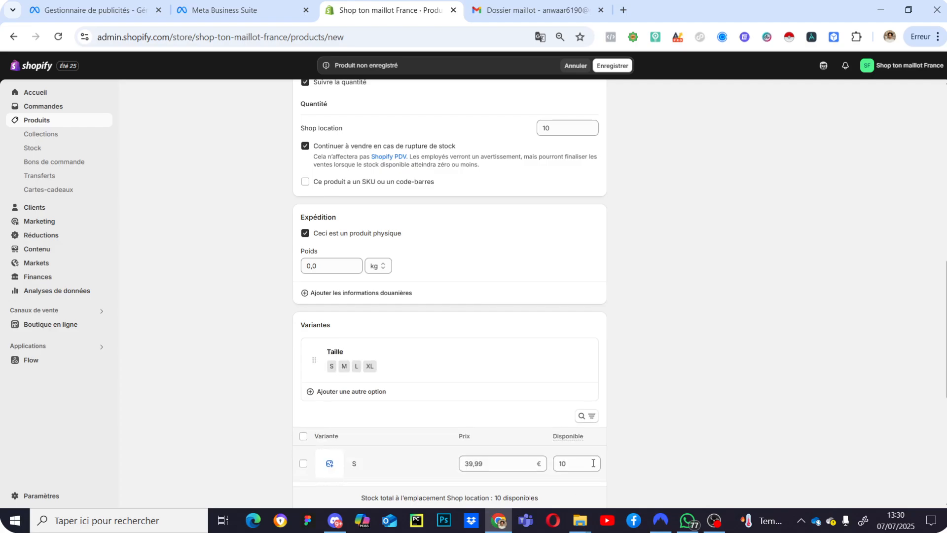
Check the size variants' prices and stock, save the Paris FC product and return to the product list
scroll(661, 251, "up", 2)
scroll(659, 236, "down", 7)
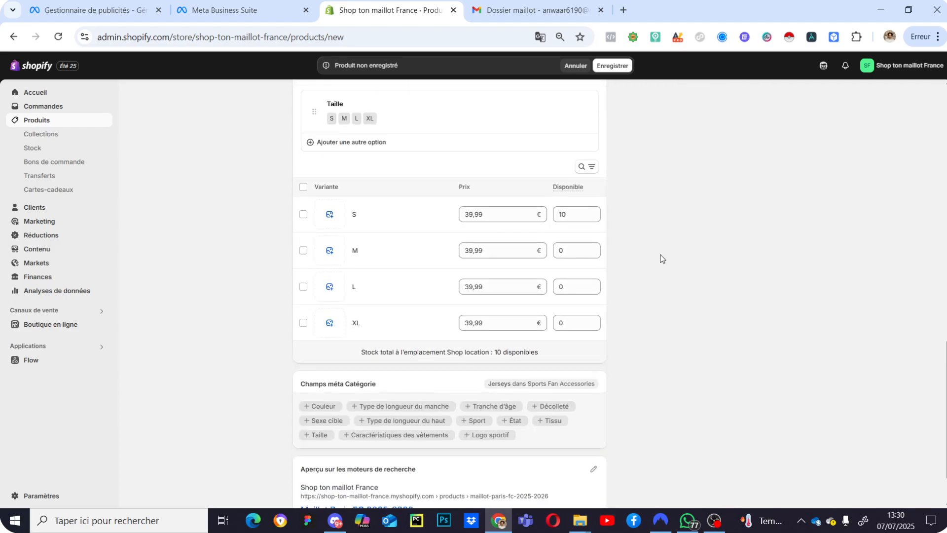
scroll(646, 197, "up", 6)
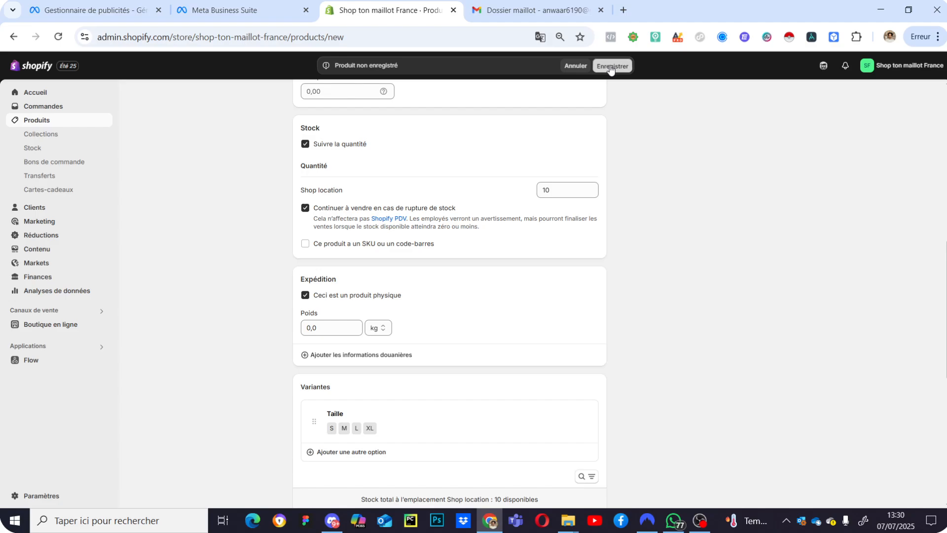
scroll(567, 207, "down", 7)
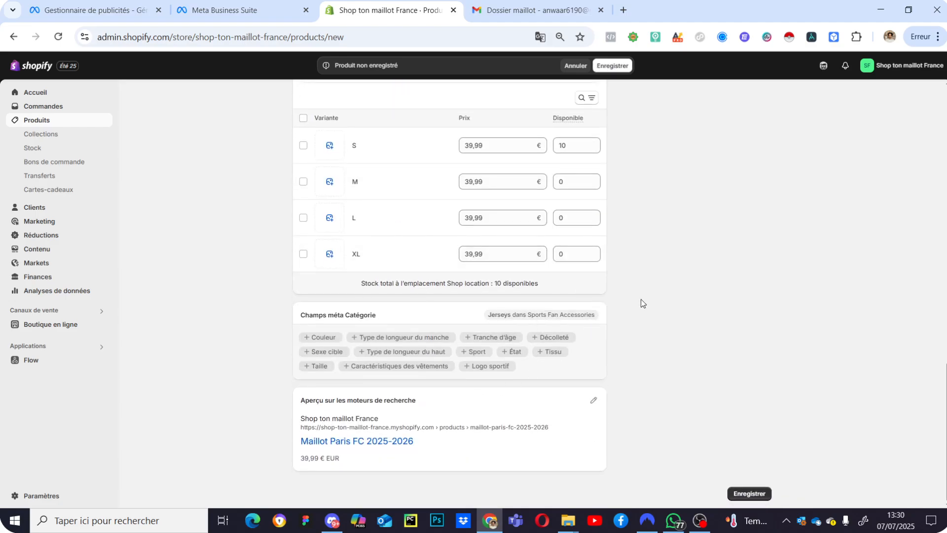
scroll(641, 208, "up", 7)
left_click(623, 66)
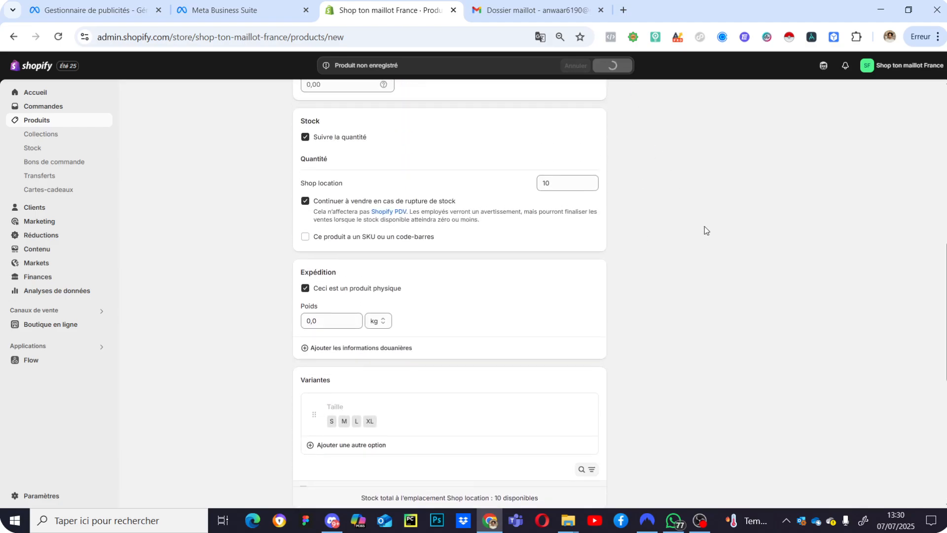
scroll(704, 227, "up", 10)
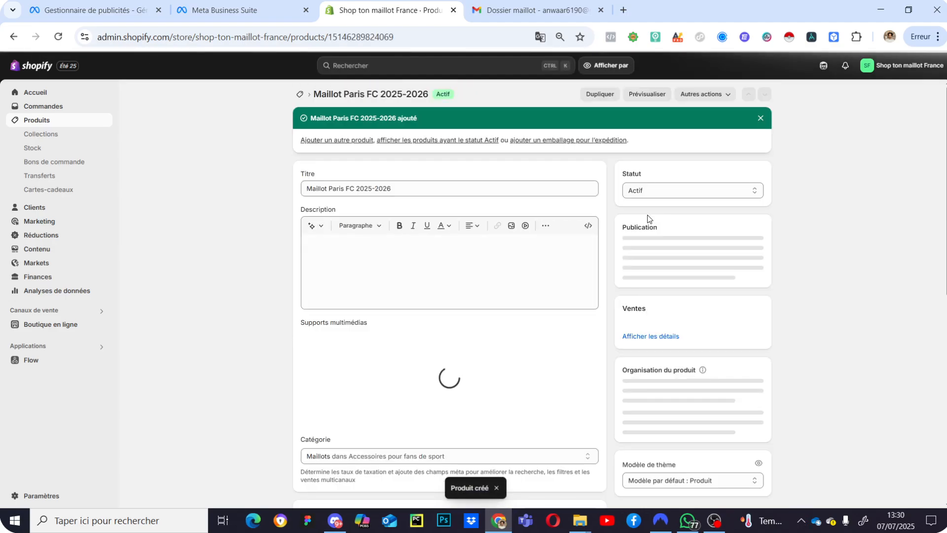
left_click(296, 94)
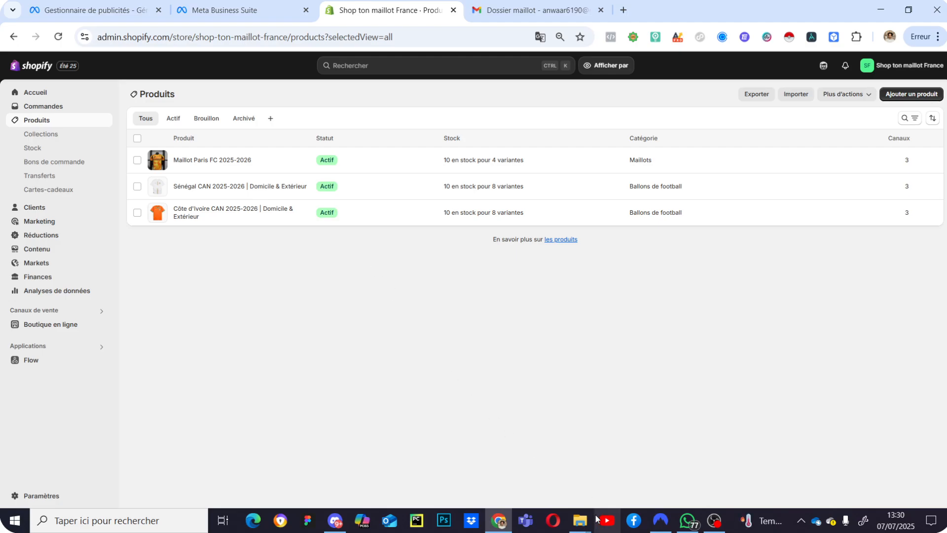
Switch to File Explorer and look through the "Maillots championnat europeen" and "Maillots Turquie" folders inside SHOP TON MAILLOT
mouse_move(583, 527)
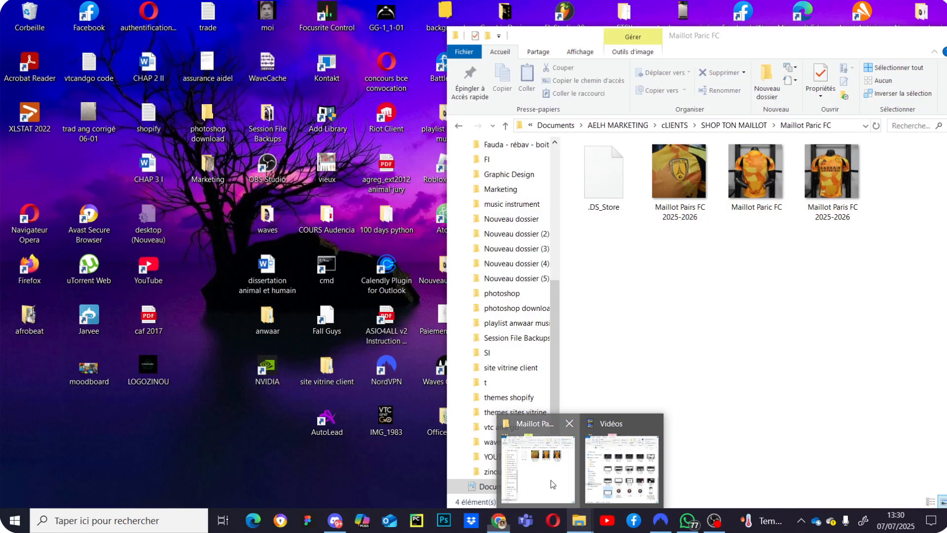
left_click(547, 483)
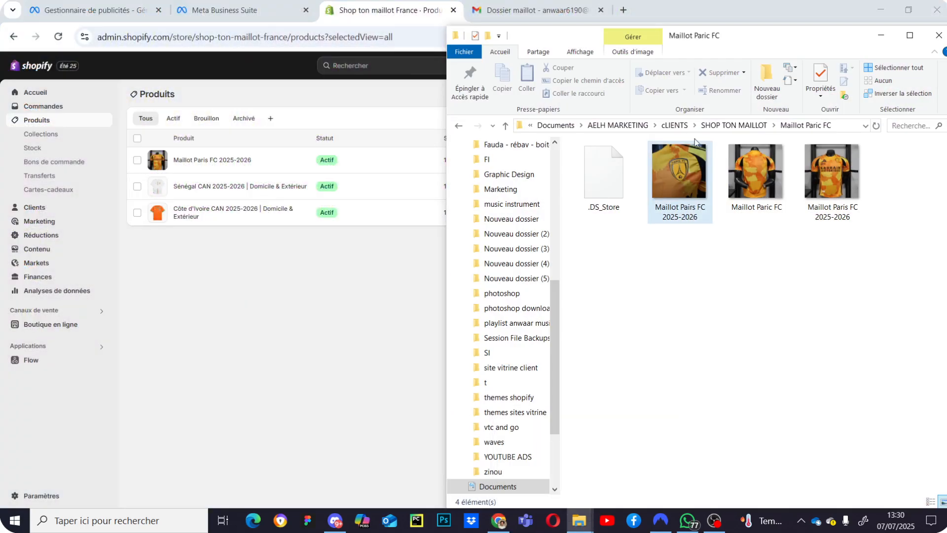
left_click(729, 126)
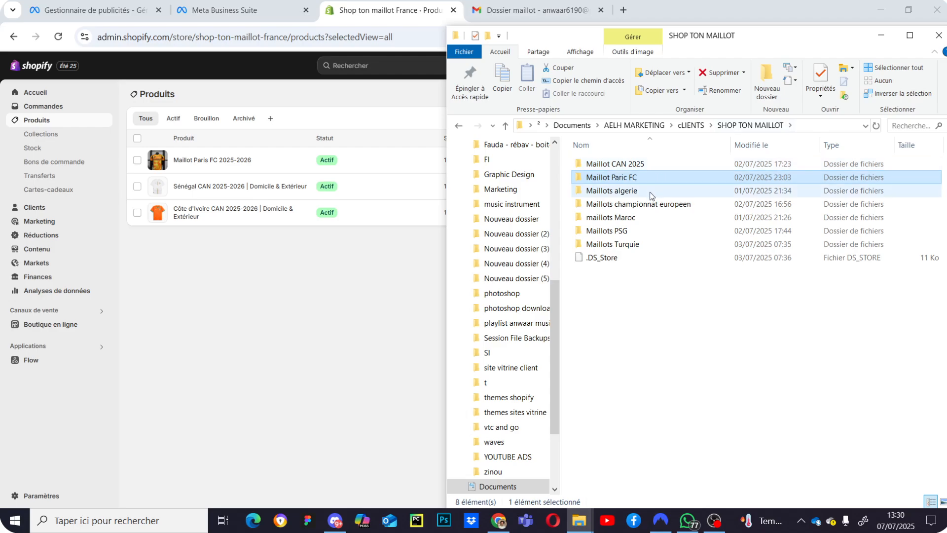
left_click(661, 214)
left_click(660, 205)
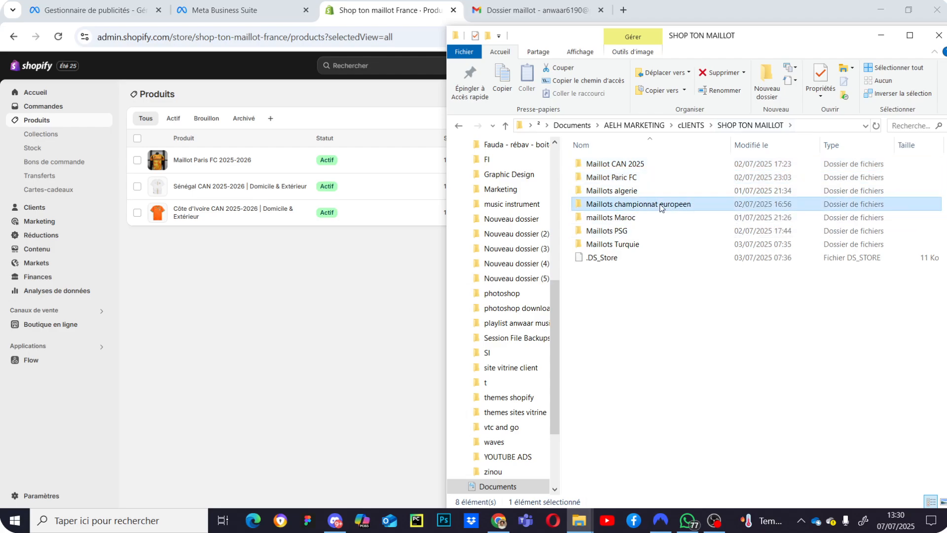
double_click(660, 205)
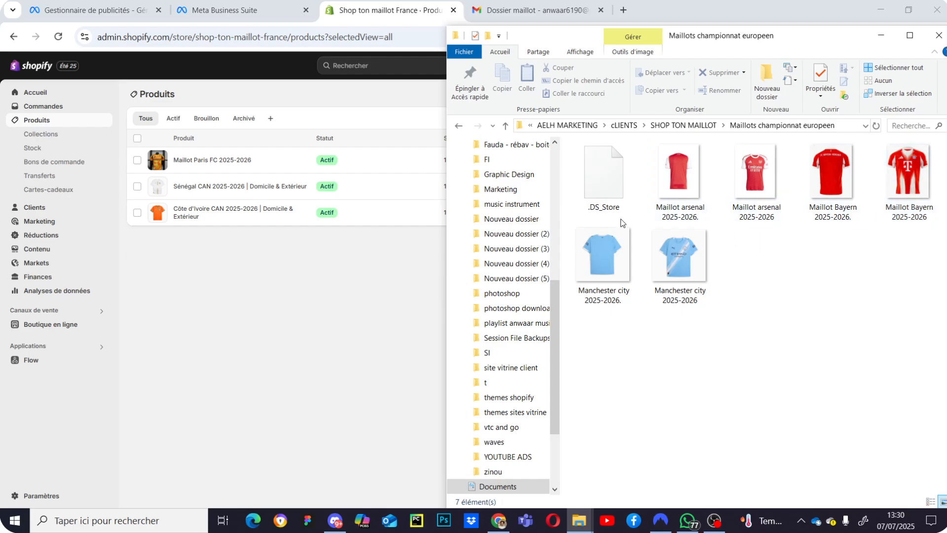
left_click(699, 129)
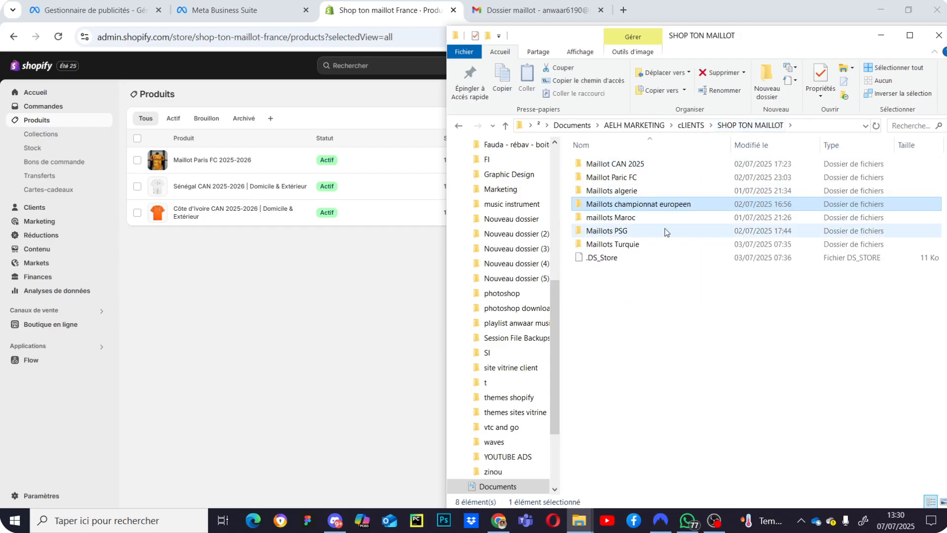
left_click(657, 245)
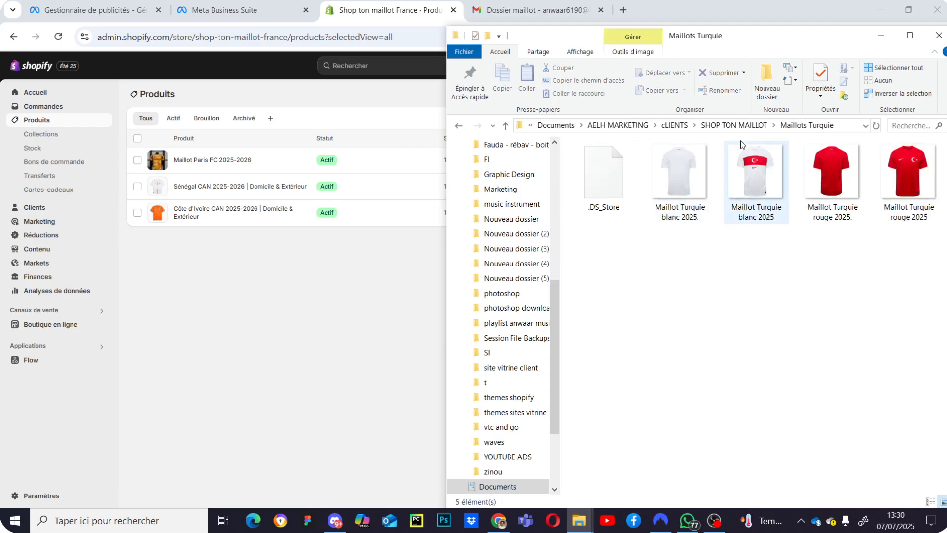
left_click(744, 129)
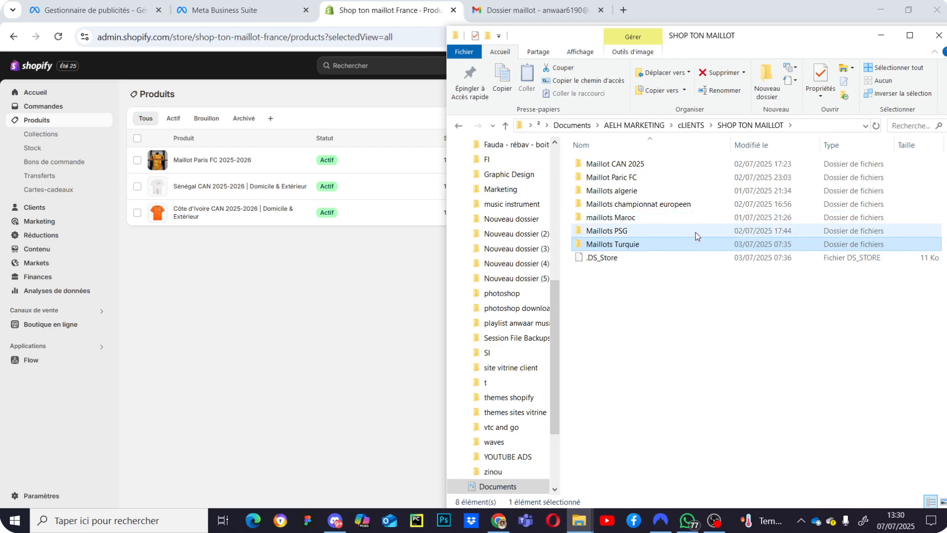
Look through the shirt images in the "Maillots algerie" and "maillots Maroc" folders
left_click(716, 190)
double_click(716, 189)
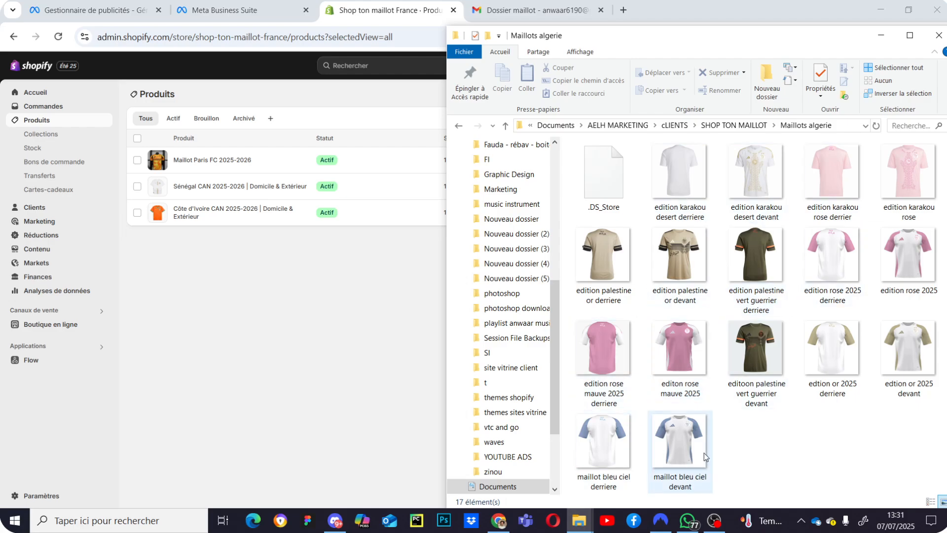
left_click(744, 126)
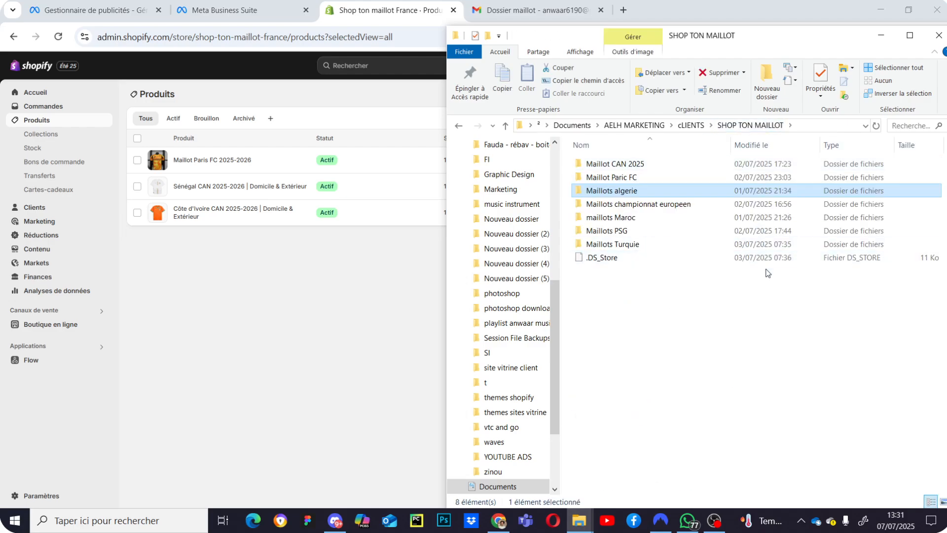
left_click(636, 198)
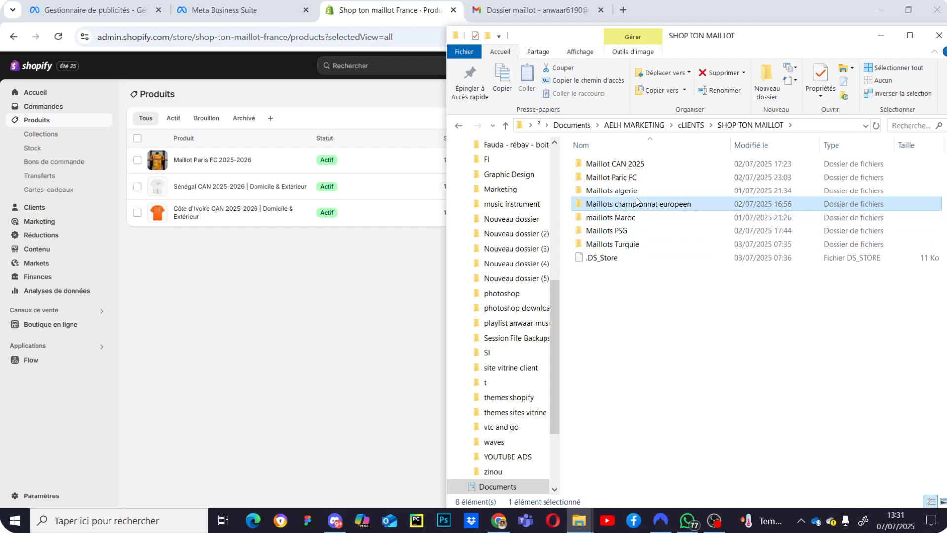
double_click(635, 218)
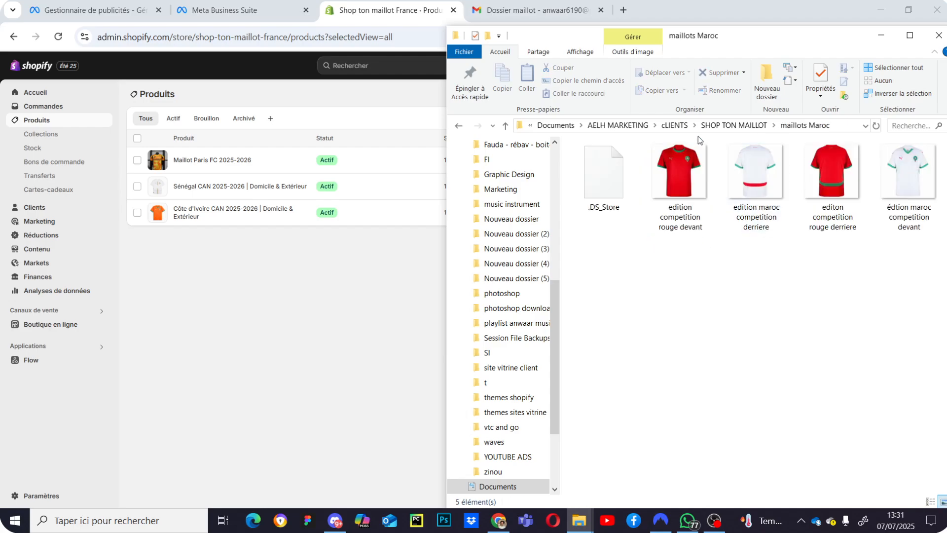
left_click(733, 127)
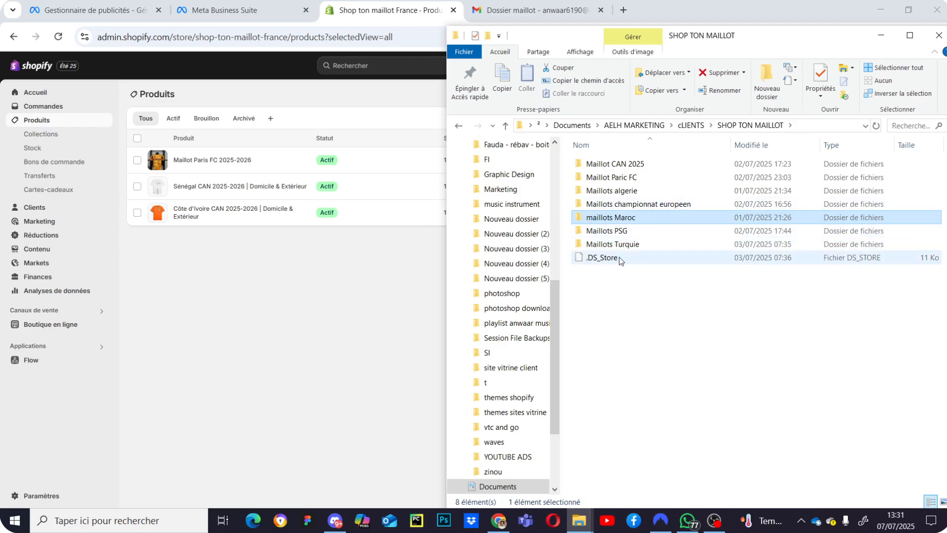
Browse the "Maillot finale LDC 2025" and "maillot psg 2026" folders inside "Maillots PSG"
left_click(627, 231)
double_click(627, 232)
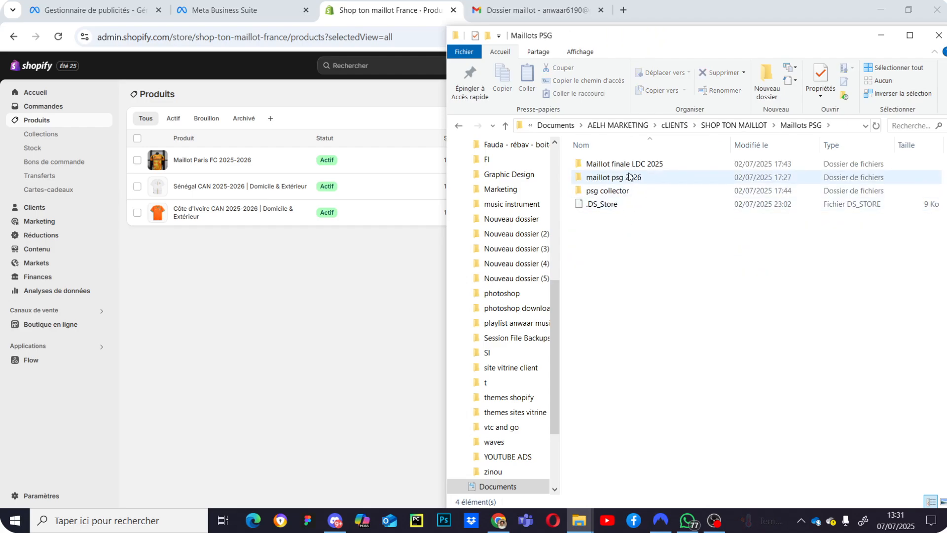
double_click(648, 165)
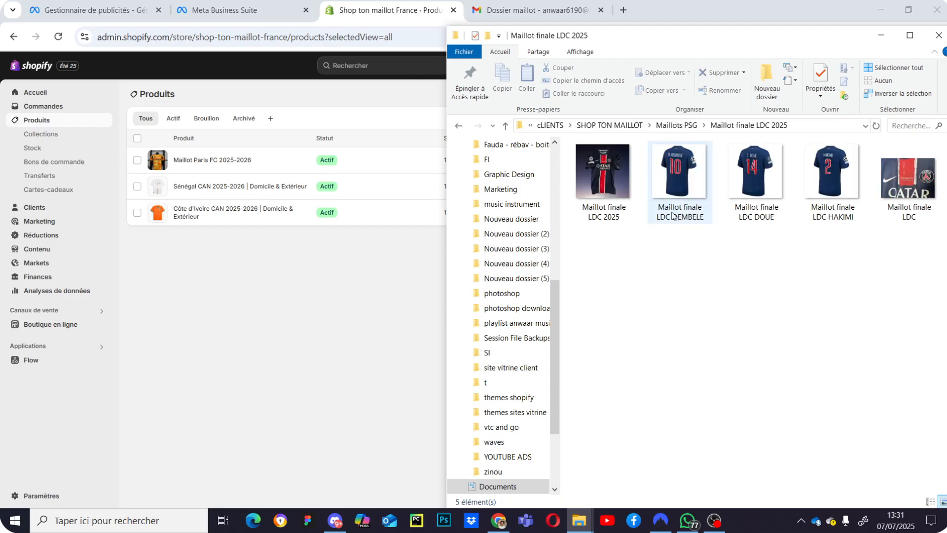
left_click(685, 127)
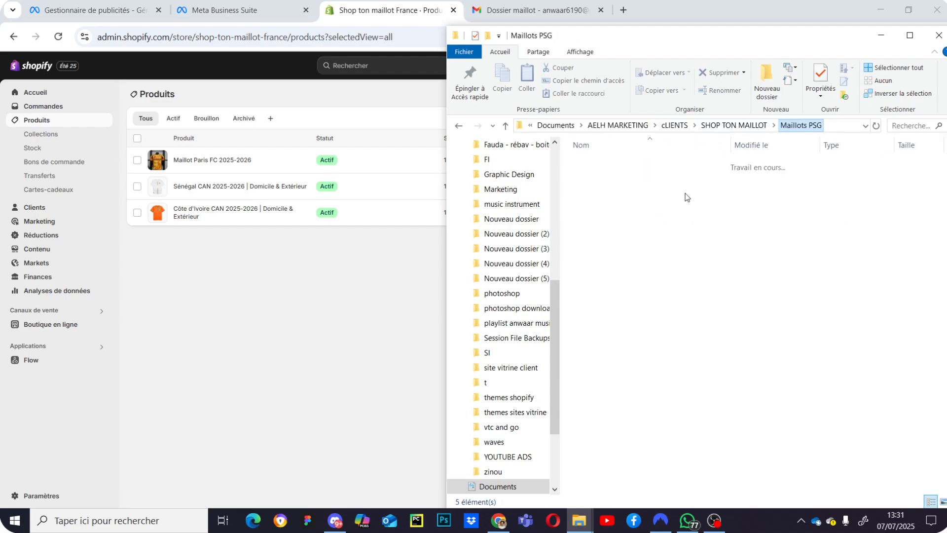
double_click(642, 180)
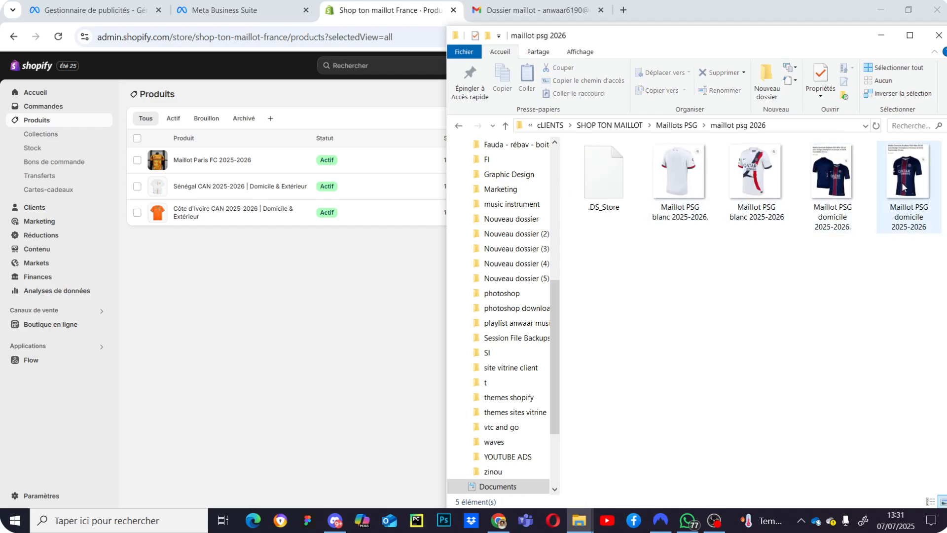
View the "Maillot PSG domicile 2025-2026" and "Maillot PSG blanc 2025-2026" images at full size, closing each one
double_click(905, 180)
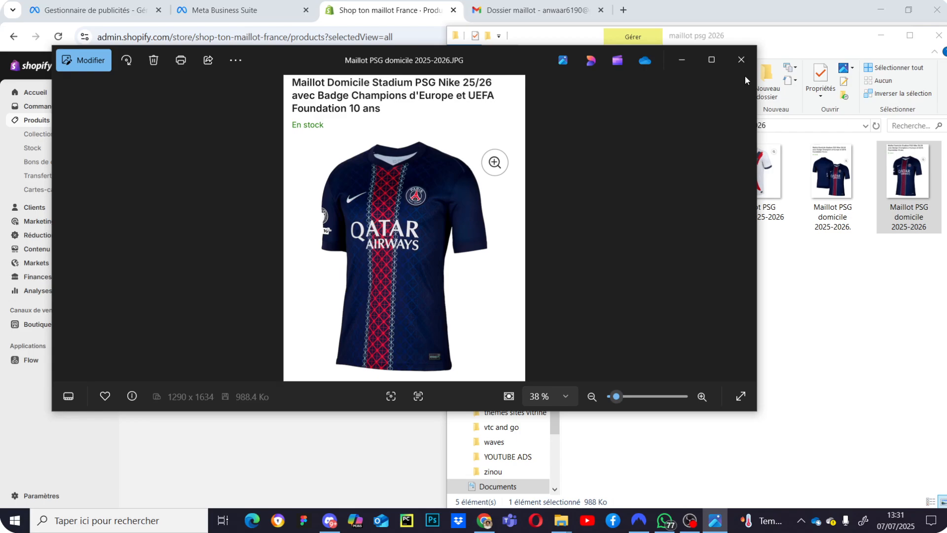
left_click(741, 59)
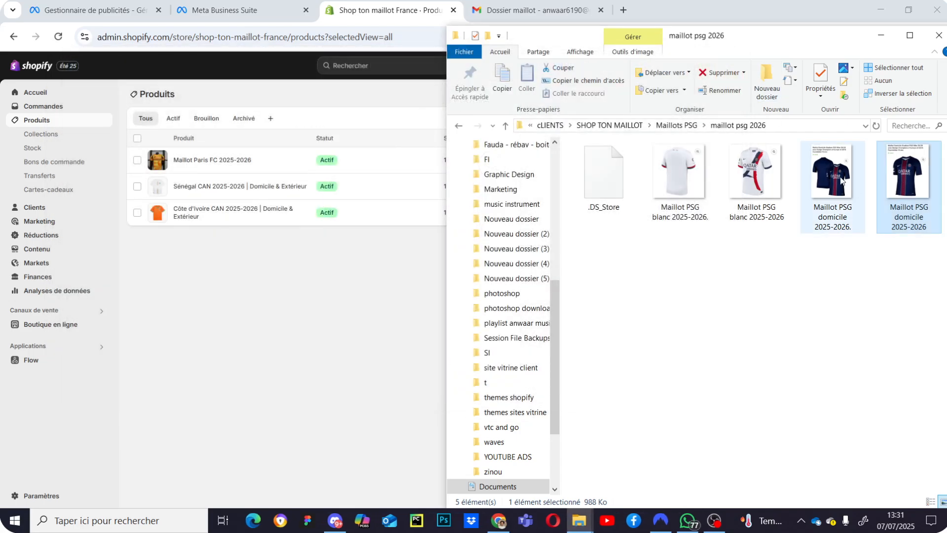
left_click(742, 170)
double_click(743, 170)
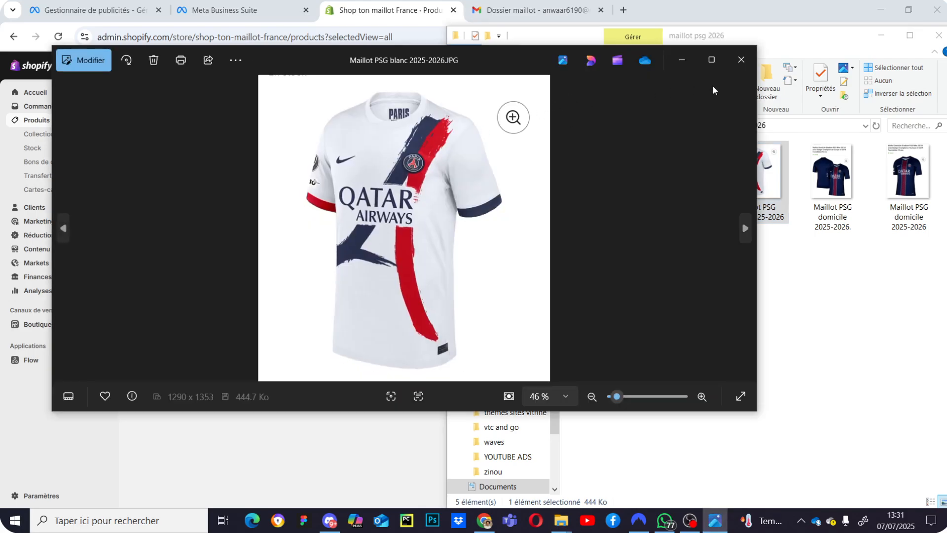
left_click(750, 70)
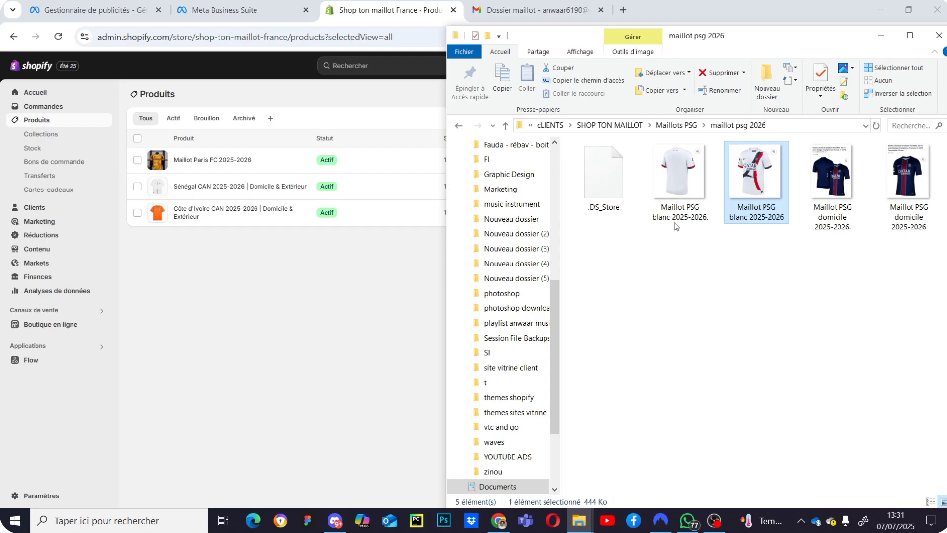
left_click(691, 200)
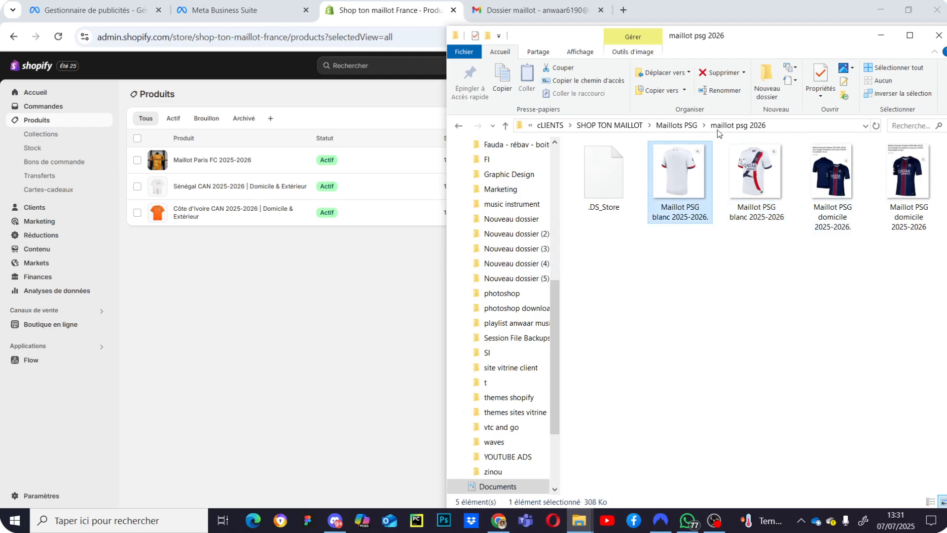
Go back up to the SHOP TON MAILLOT folder and reopen "Maillots PSG"
left_click(676, 125)
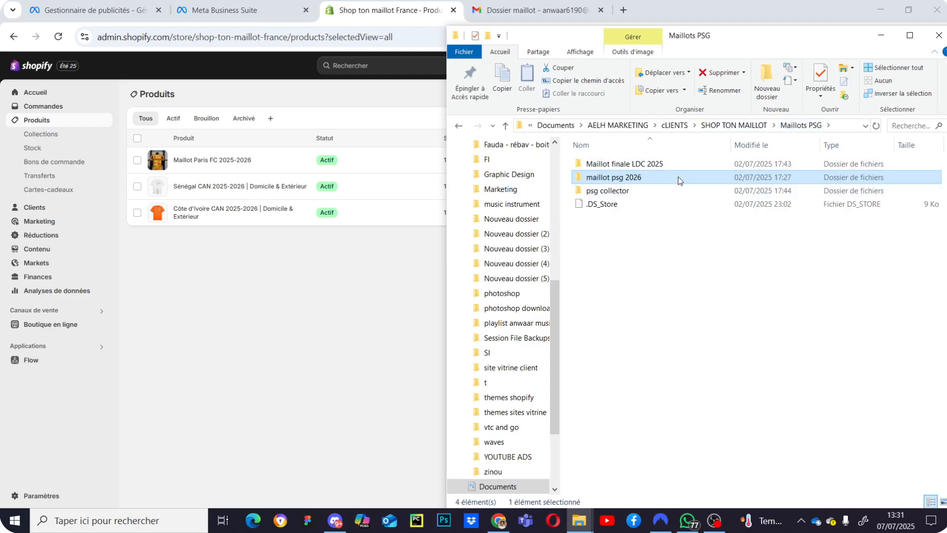
left_click(734, 126)
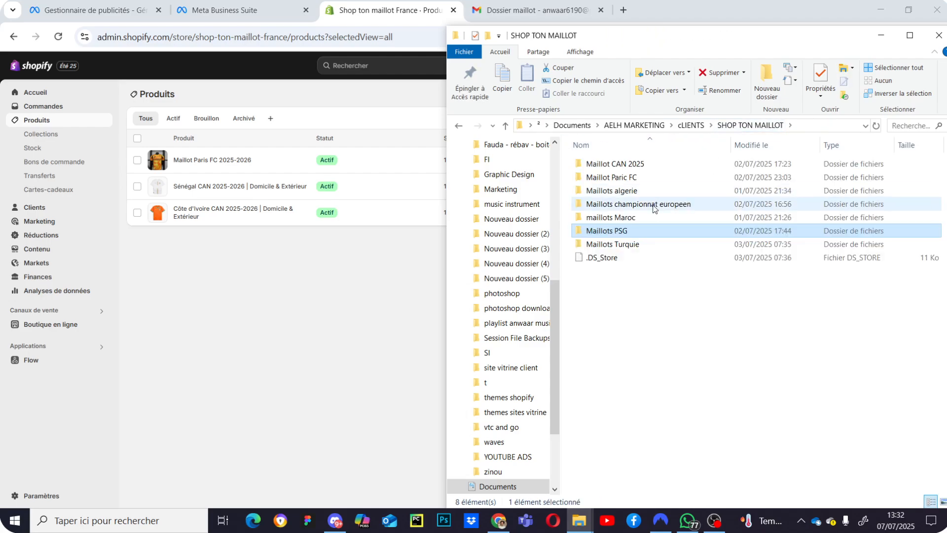
double_click(634, 236)
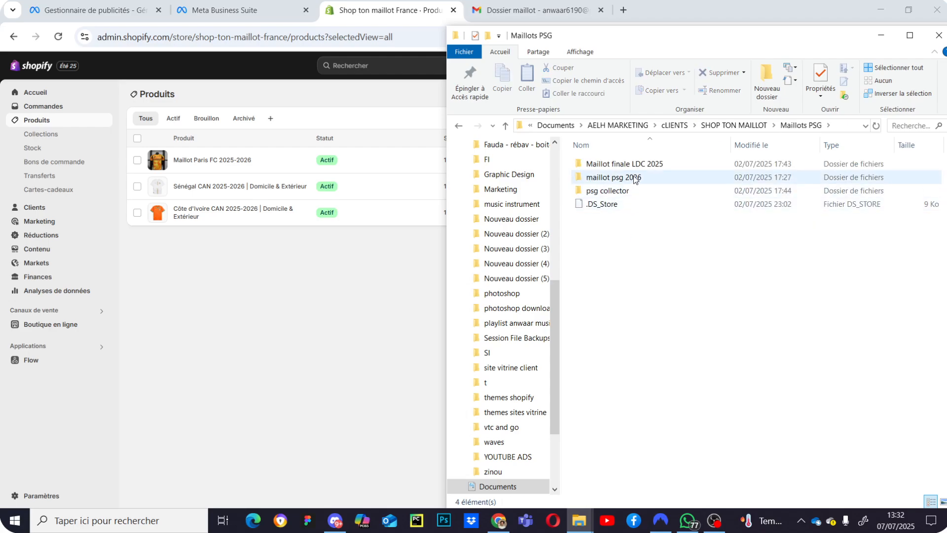
Look through the "psg collector" folder, return to "Maillots PSG" and open the "maillot psg 2026" folder
double_click(643, 191)
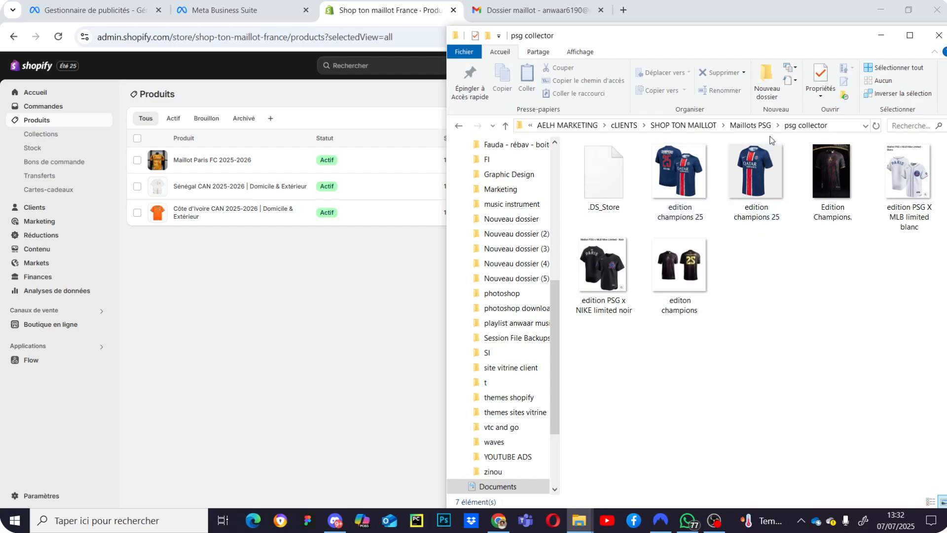
left_click(765, 125)
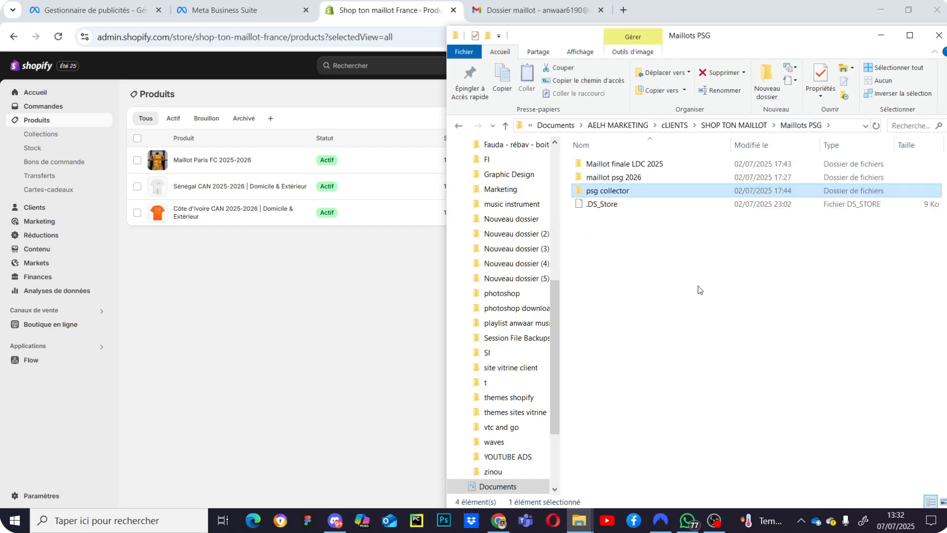
left_click(646, 179)
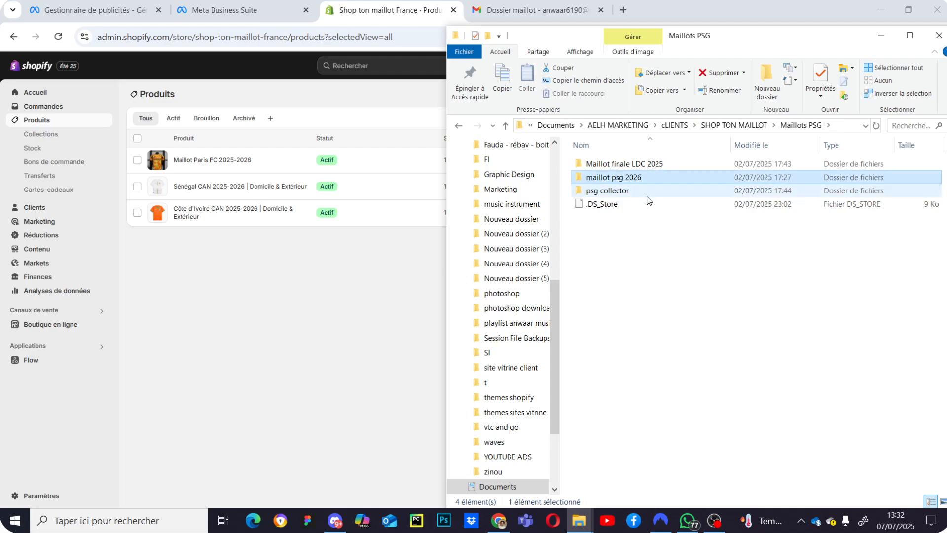
double_click(614, 178)
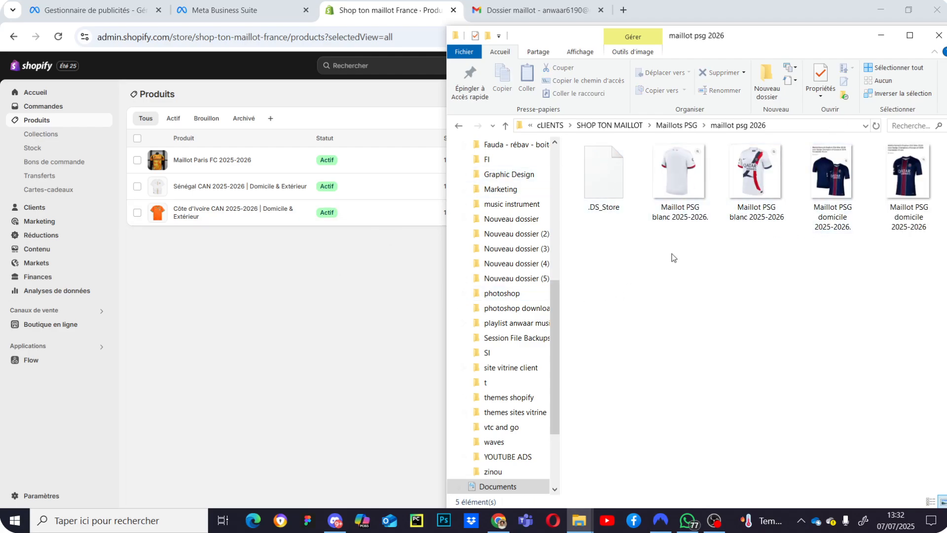
Switch back to the Shopify admin and start adding a new product, ready to enter its title
left_click(364, 276)
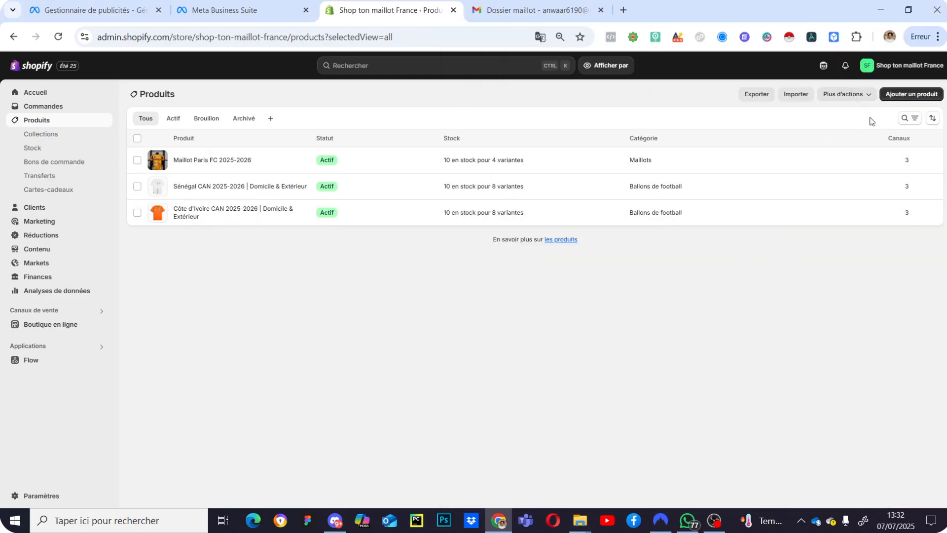
left_click(886, 96)
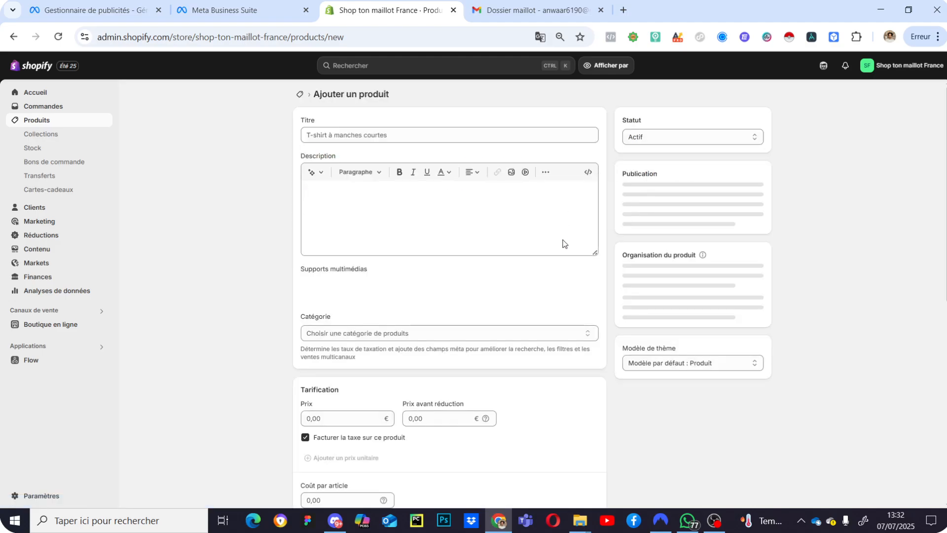
left_click(393, 138)
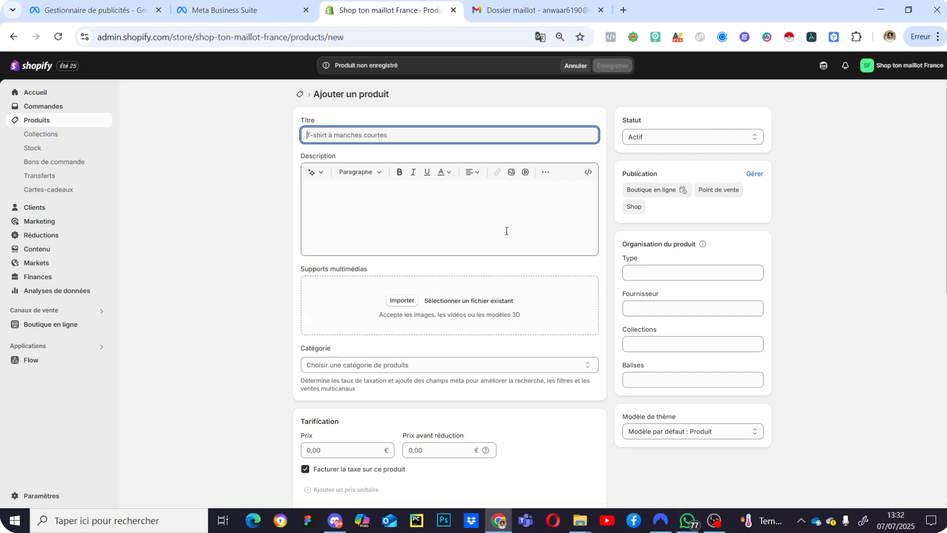
Copy the name "Maillot PSG blanc 2025-2026" from the white shirt image's properties into the product title and append "| Domicile & Extérieur"
mouse_move(579, 521)
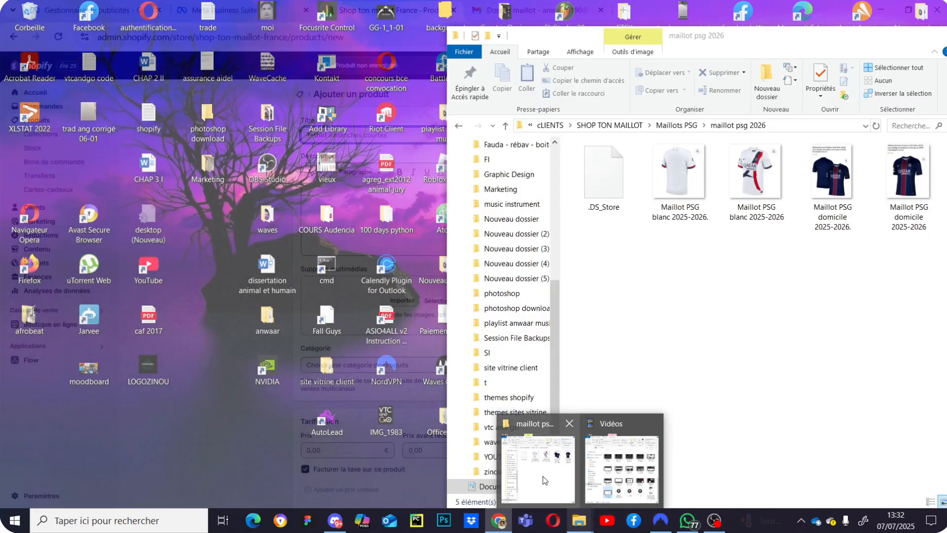
left_click(543, 473)
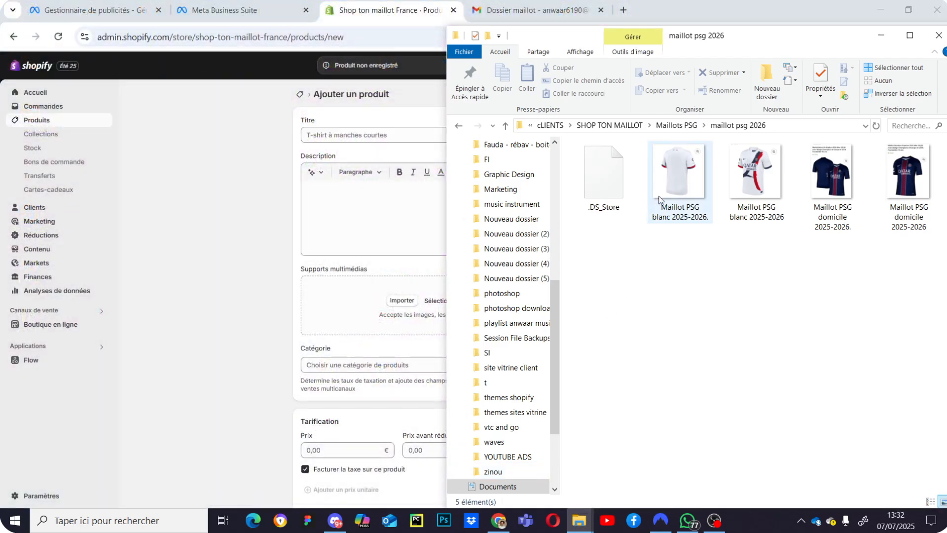
left_click(678, 200)
right_click(683, 211)
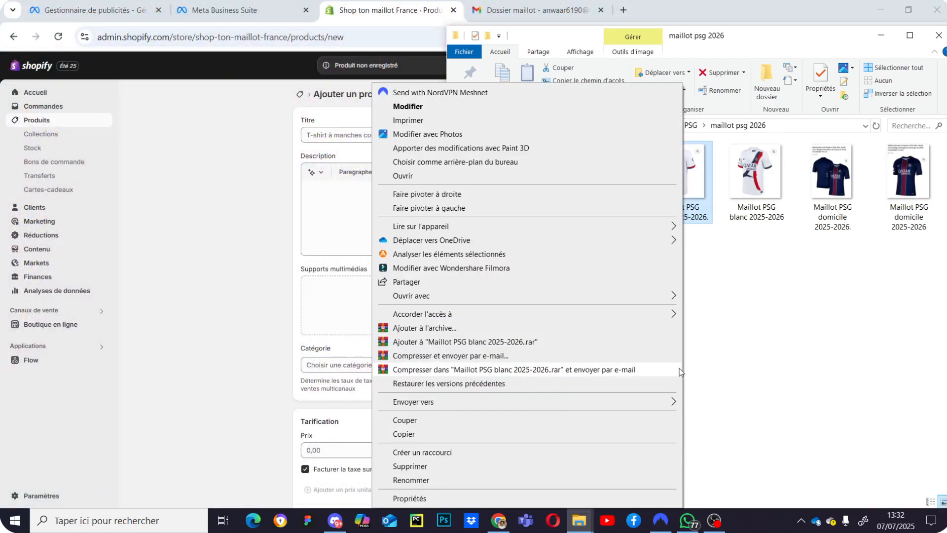
left_click(511, 496)
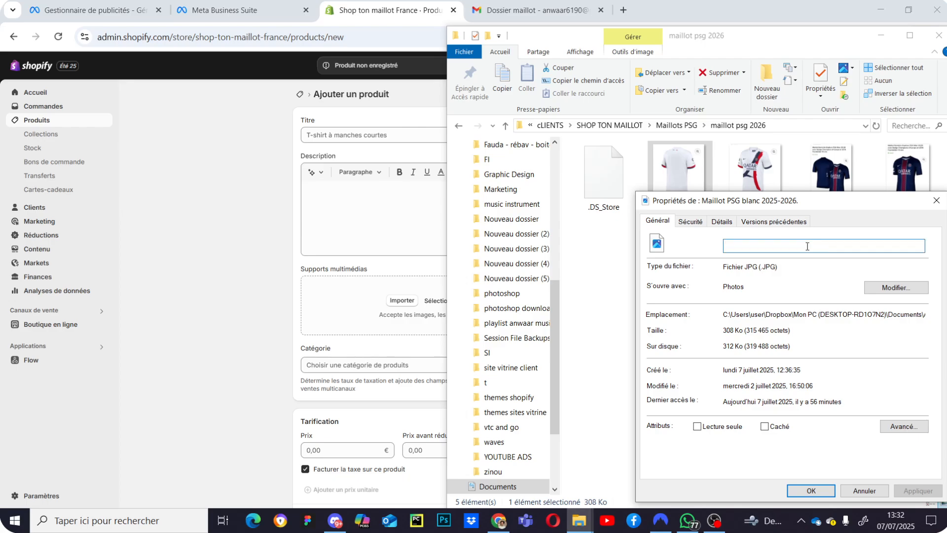
left_click_drag(808, 247, 724, 249)
key("ctrl+c")
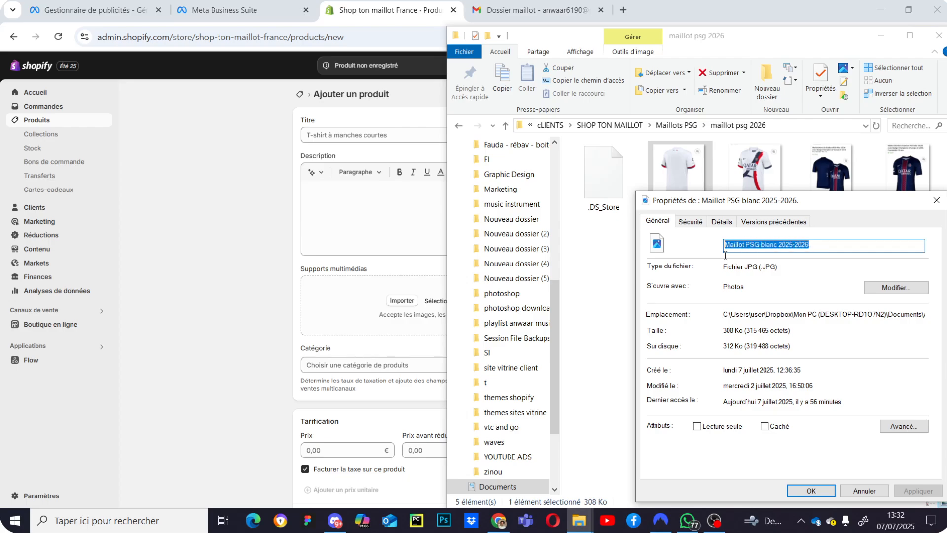
left_click(333, 134)
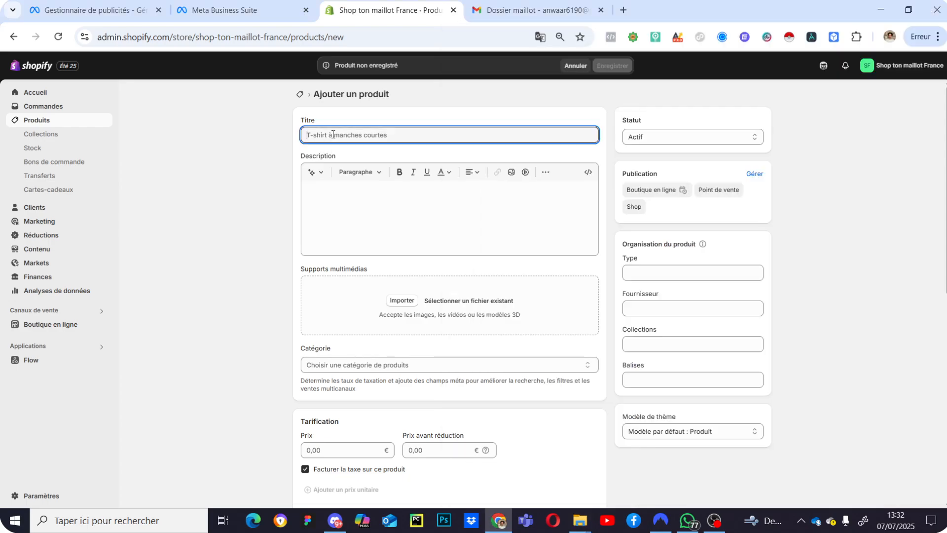
key("ctrl+v")
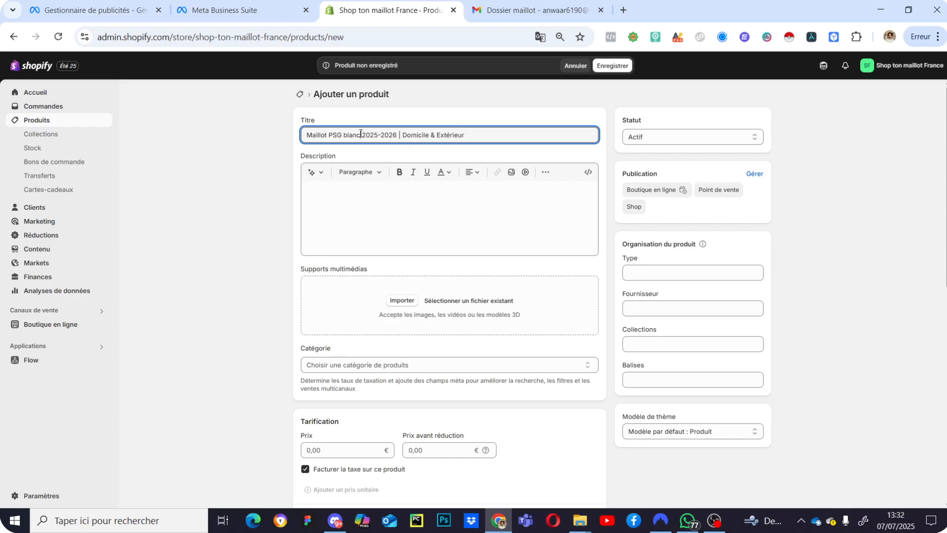
Edit the product title to read "Maillot PSG 2025-2026 - Ligue 1 | Domicile & Extérieur"
left_click_drag(361, 134, 345, 135)
key("BackSpace")
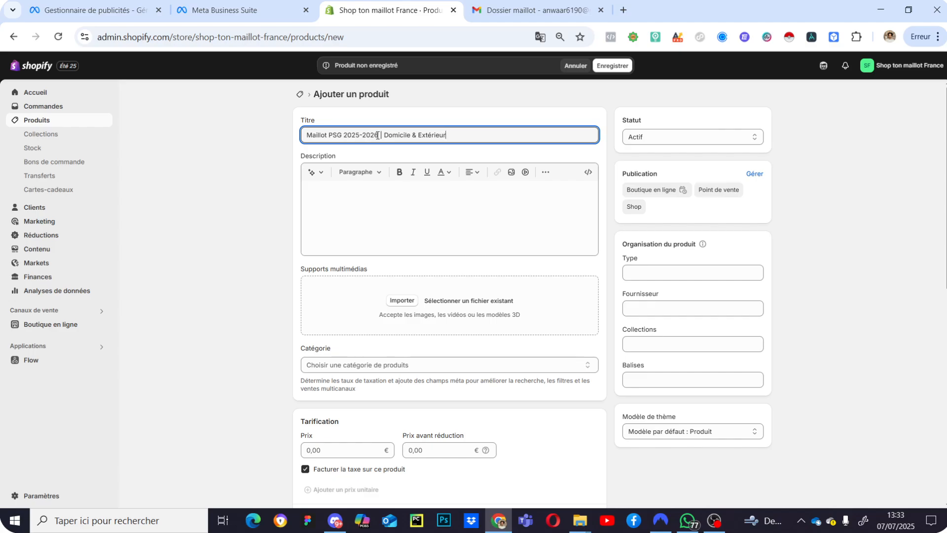
type("2025-2026 - Championnat")
left_click(476, 158)
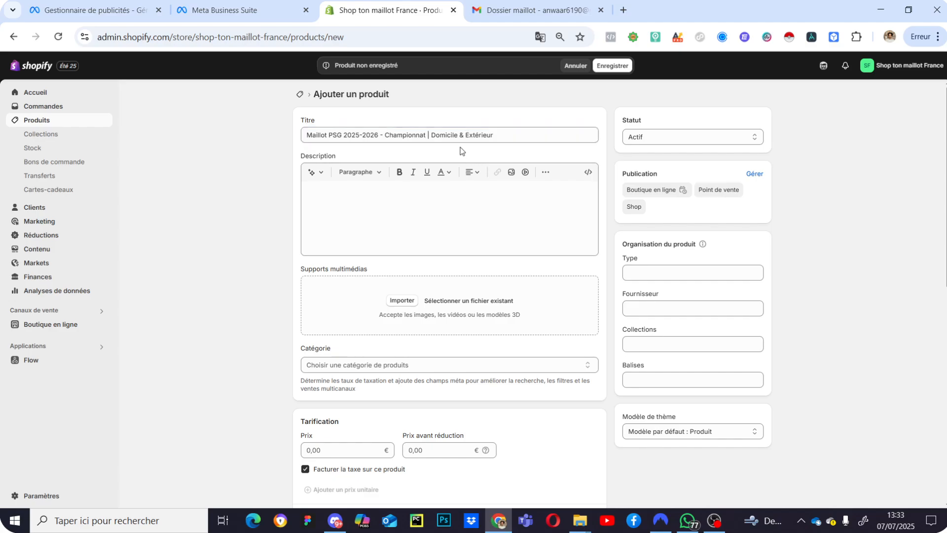
left_click_drag(424, 134, 386, 138)
type("Ligue 1")
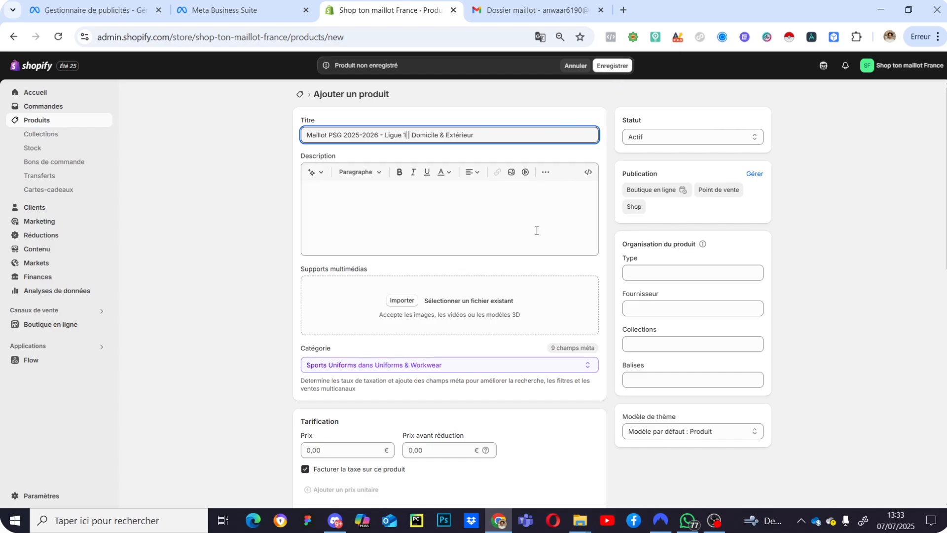
Set the product's price to 39,99 €
scroll(537, 231, "down", 4)
left_click(340, 270)
type("39,99")
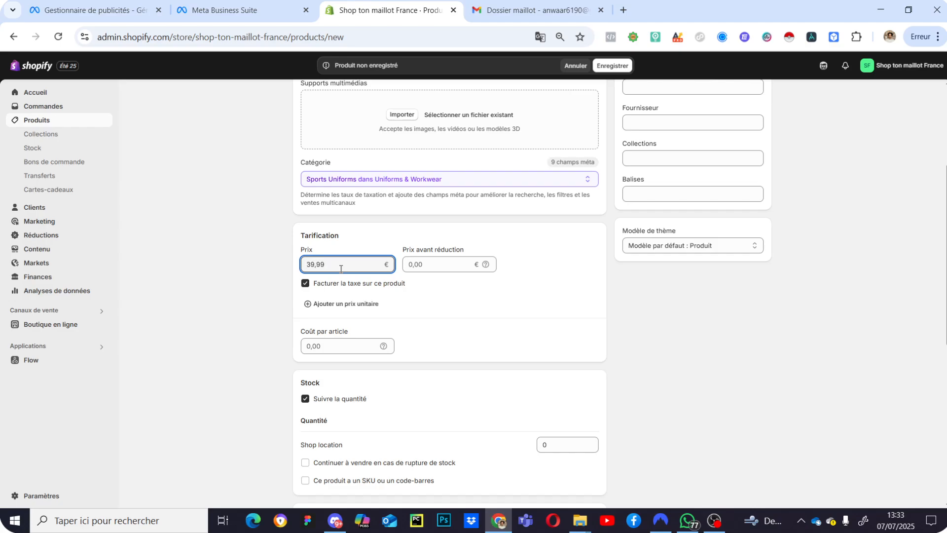
left_click(566, 298)
Allow sales to continue when out of stock and set the Shop location quantity to 2
scroll(434, 367, "down", 4)
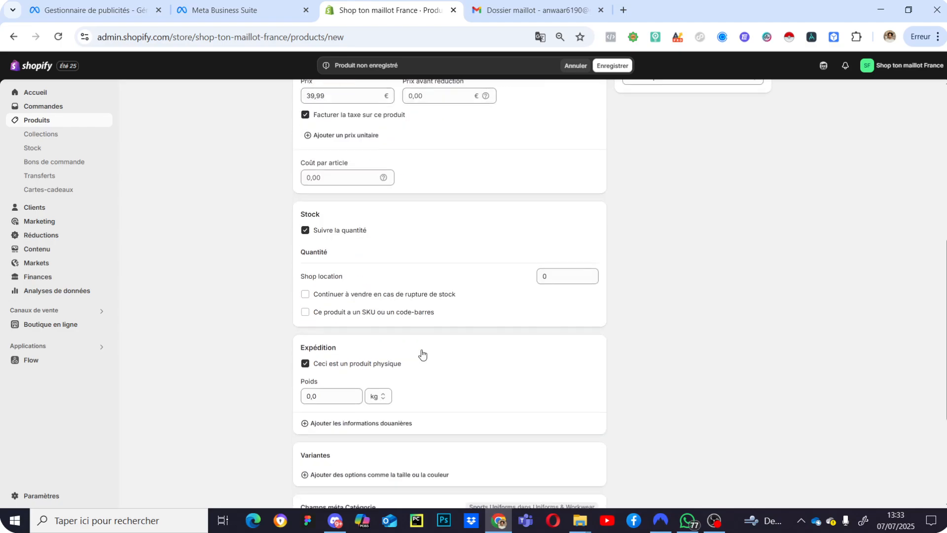
left_click(387, 282)
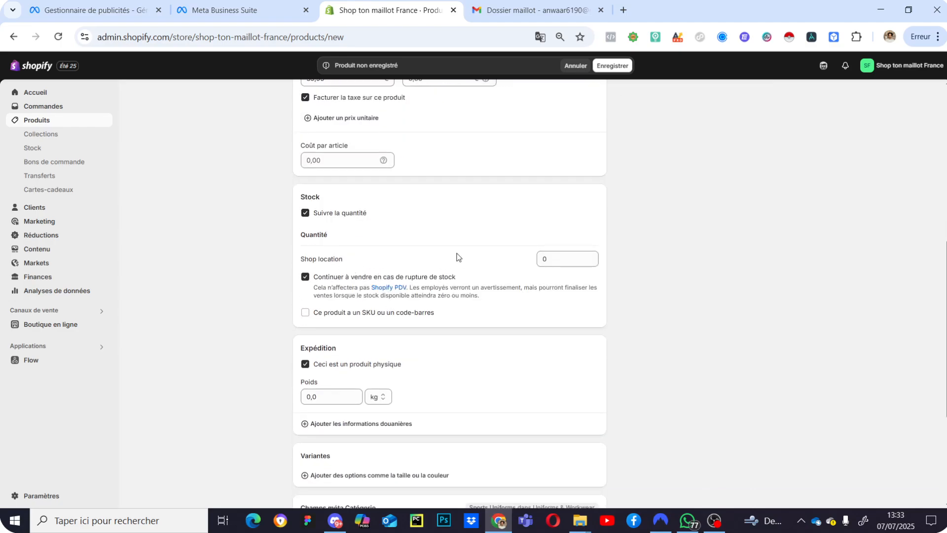
left_click(589, 257)
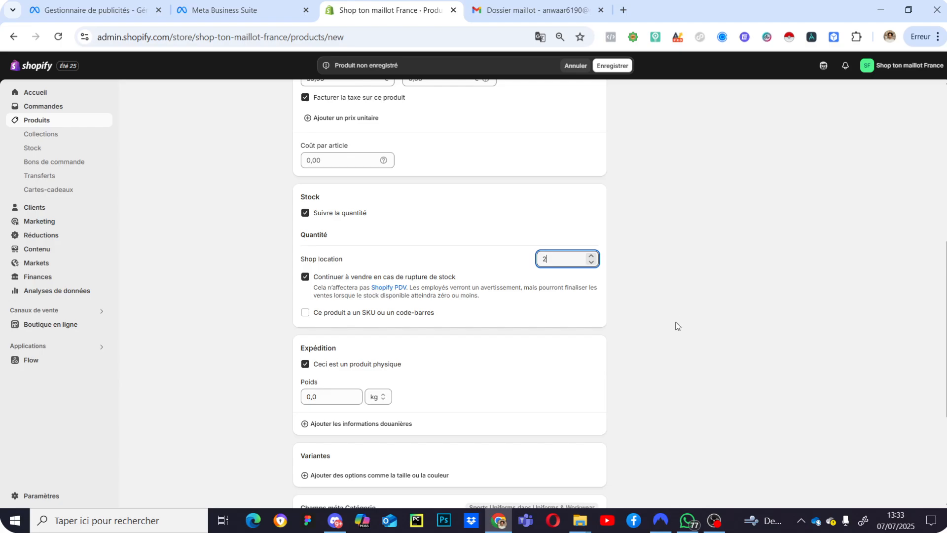
scroll(676, 323, "down", 4)
Upload the four PSG shirt images from the "maillot psg 2026" folder to the product's media
scroll(642, 190, "up", 10)
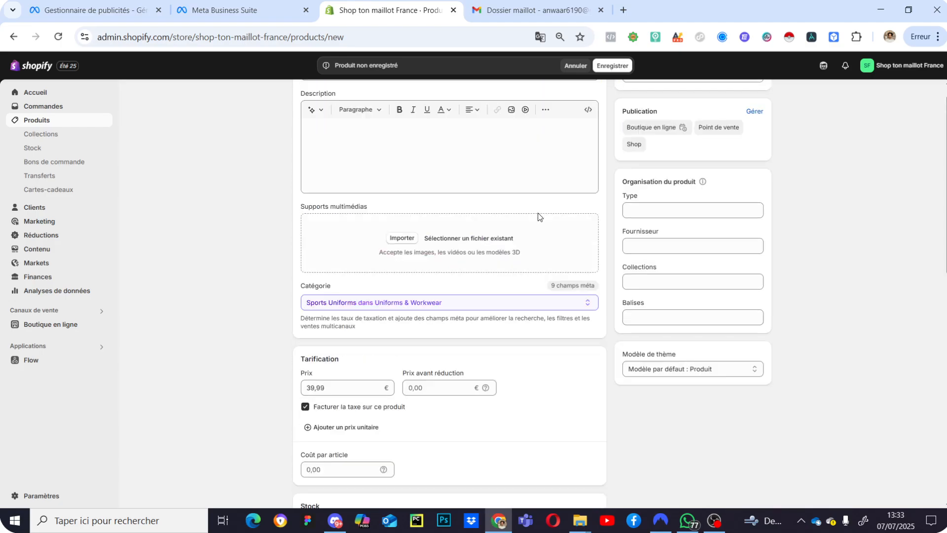
mouse_move(587, 524)
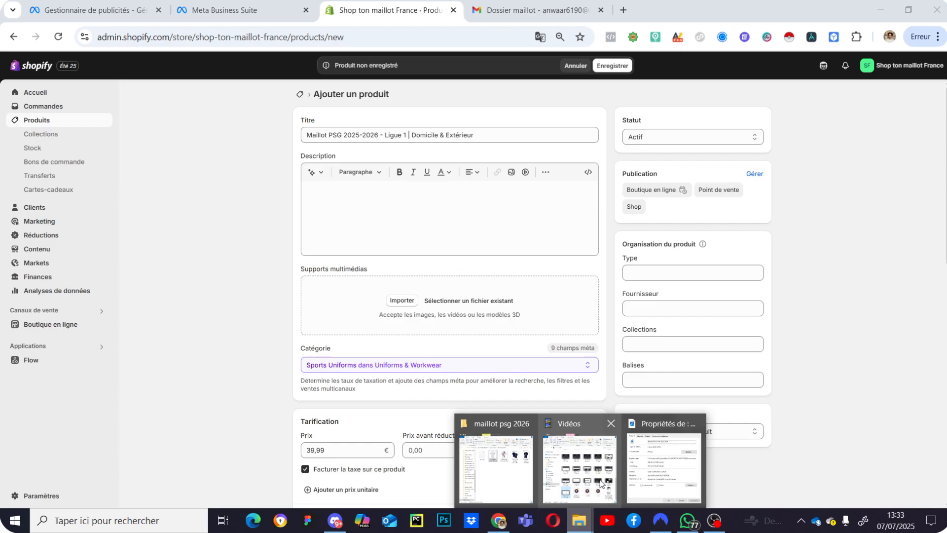
left_click(516, 472)
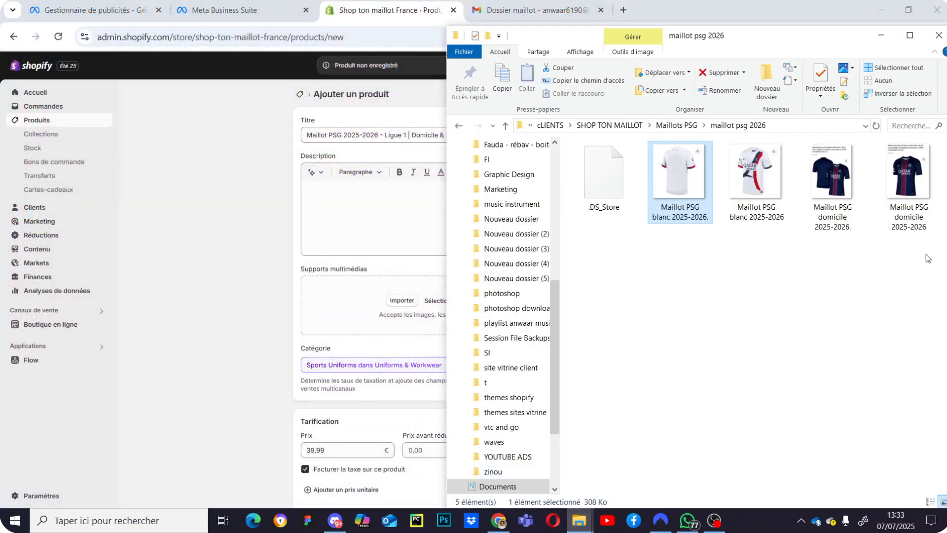
left_click_drag(926, 254, 765, 258)
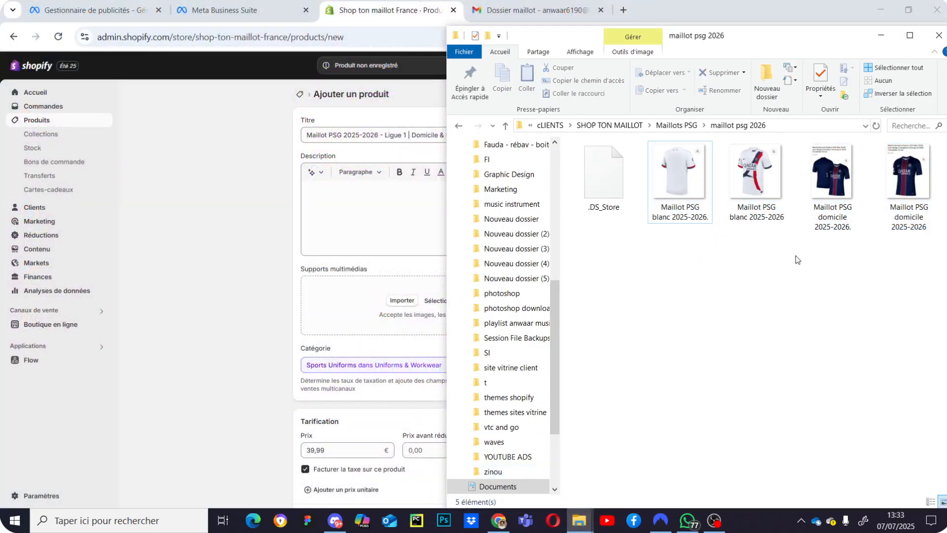
left_click_drag(888, 282, 383, 304)
Check the remaining product sections and save the new PSG product
scroll(613, 329, "down", 3)
scroll(603, 324, "down", 2)
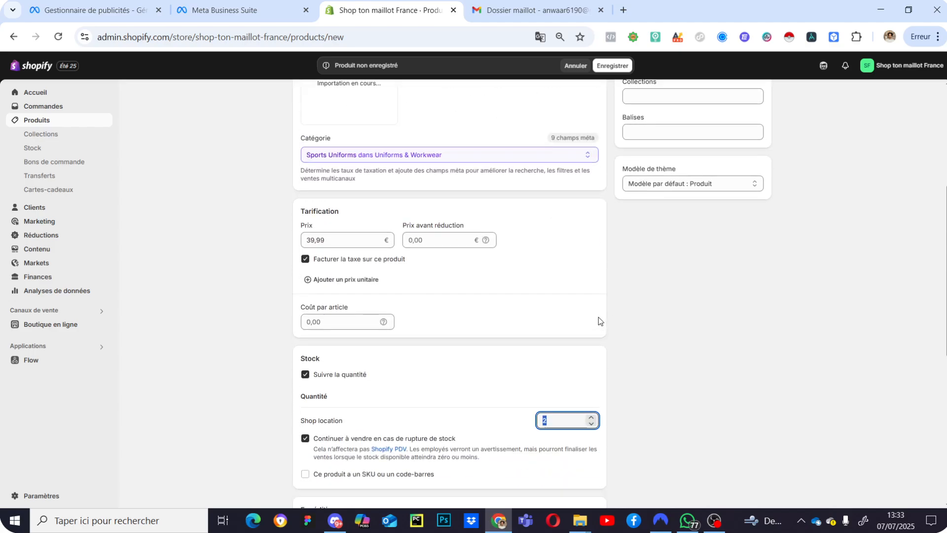
scroll(584, 361, "down", 7)
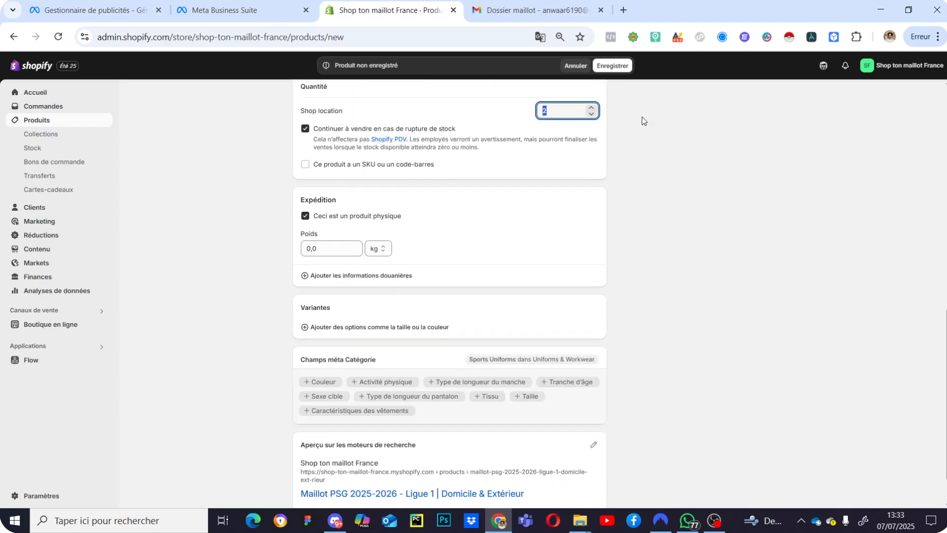
scroll(622, 101, "up", 5)
left_click(612, 65)
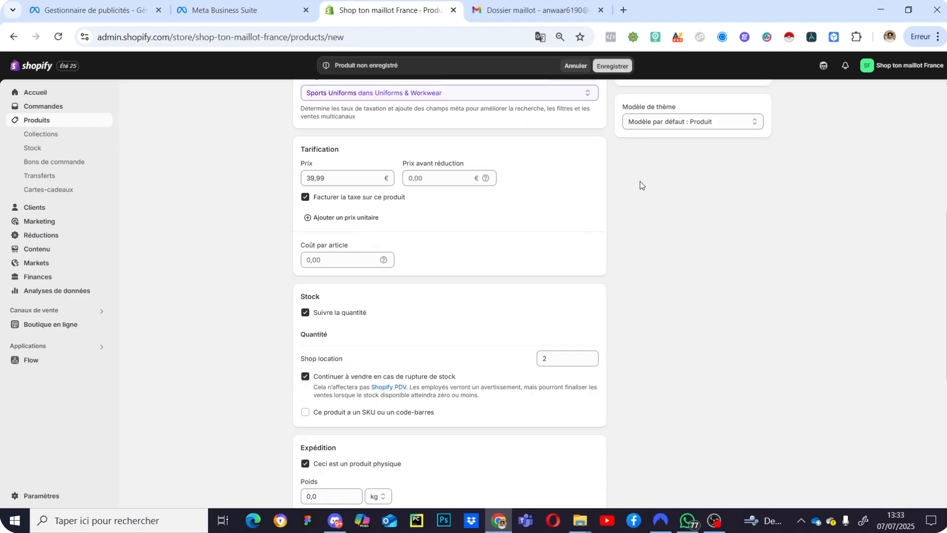
Reorder the product media so the navy home shirt's front view comes first and its other image second
scroll(641, 182, "up", 6)
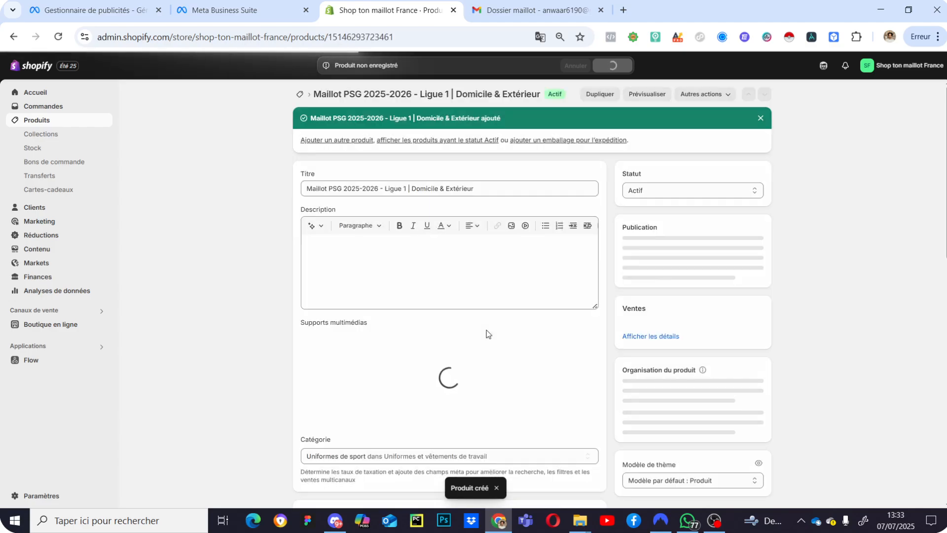
left_click_drag(474, 359, 340, 370)
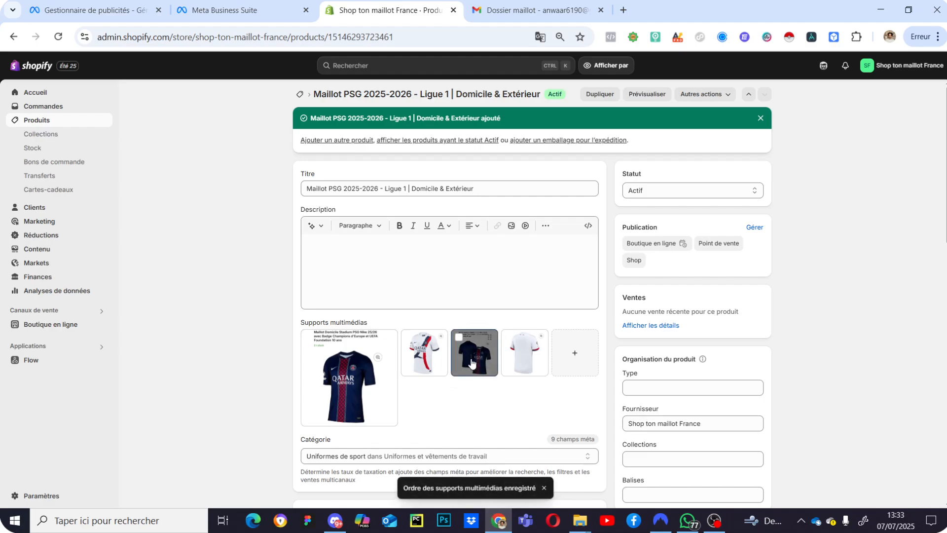
left_click_drag(473, 360, 417, 365)
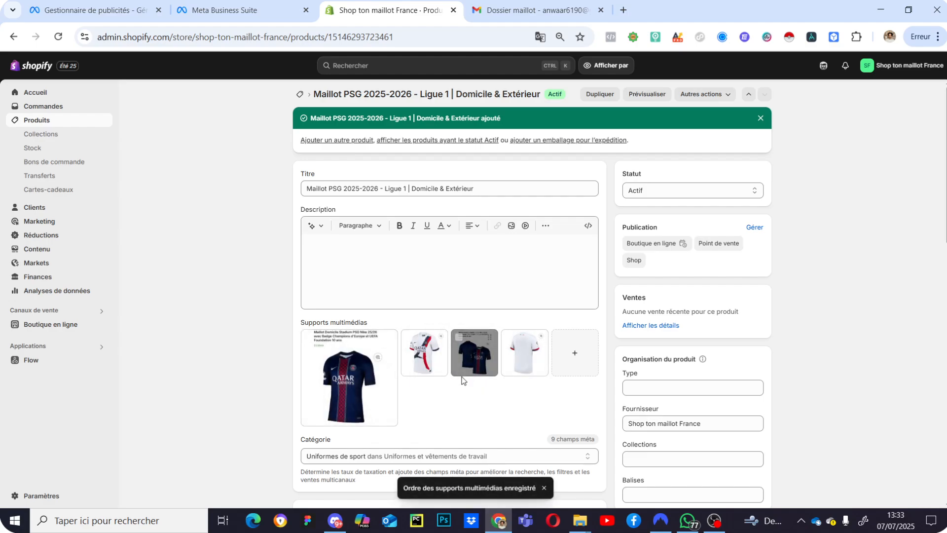
Paint over the title text, stock label and zoom icon in white with an enlarged brush on the first navy home shirt image
left_click(357, 385)
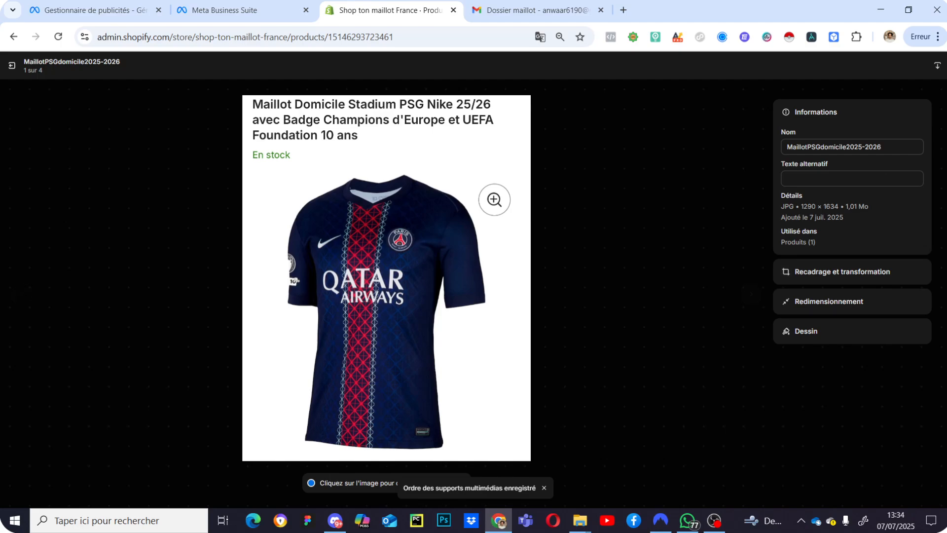
left_click(12, 65)
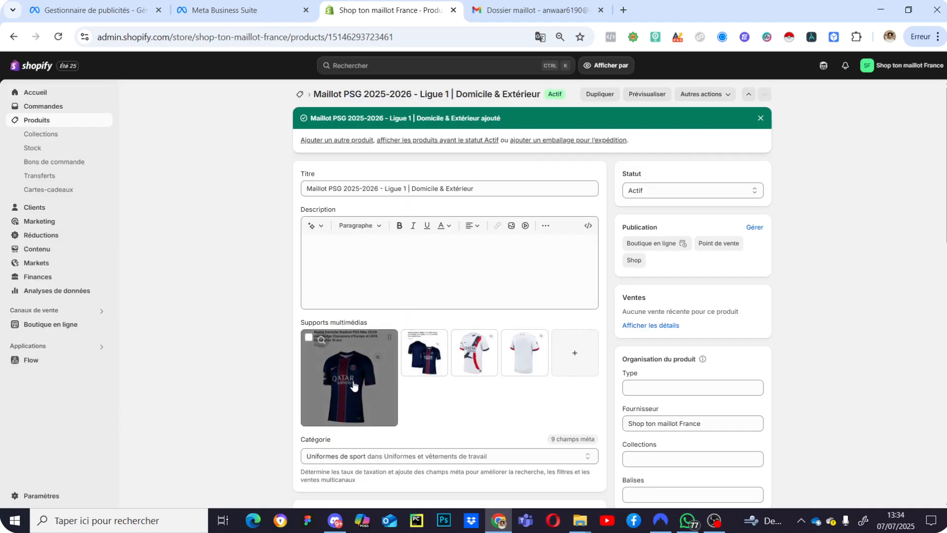
left_click(385, 360)
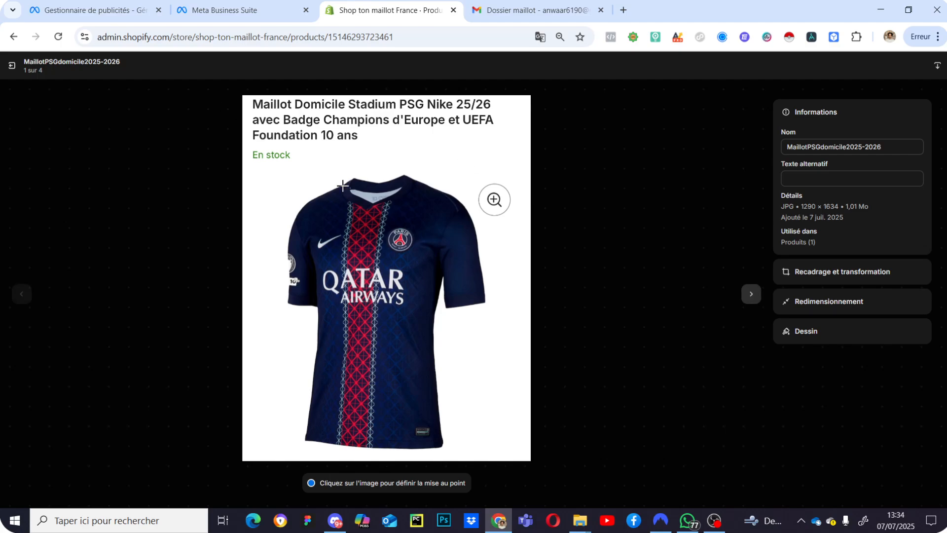
left_click(844, 341)
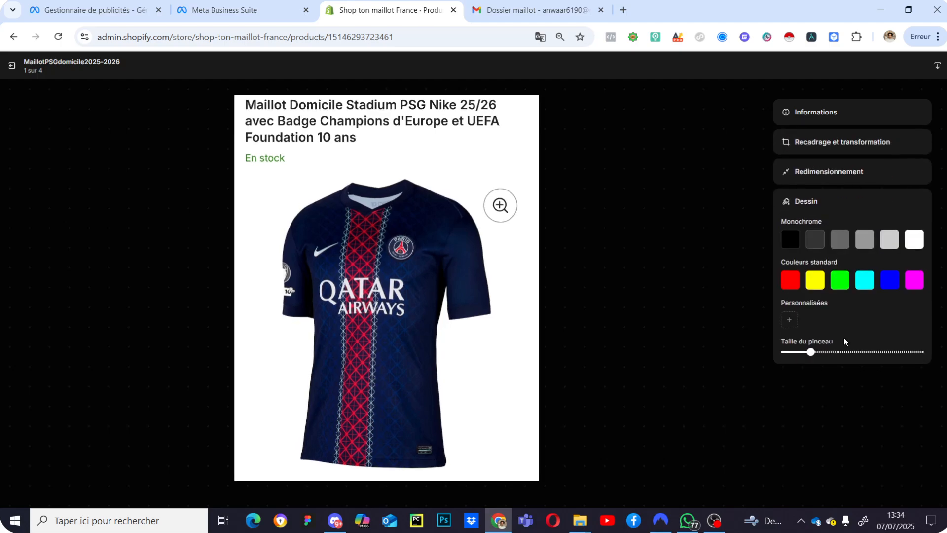
left_click(923, 245)
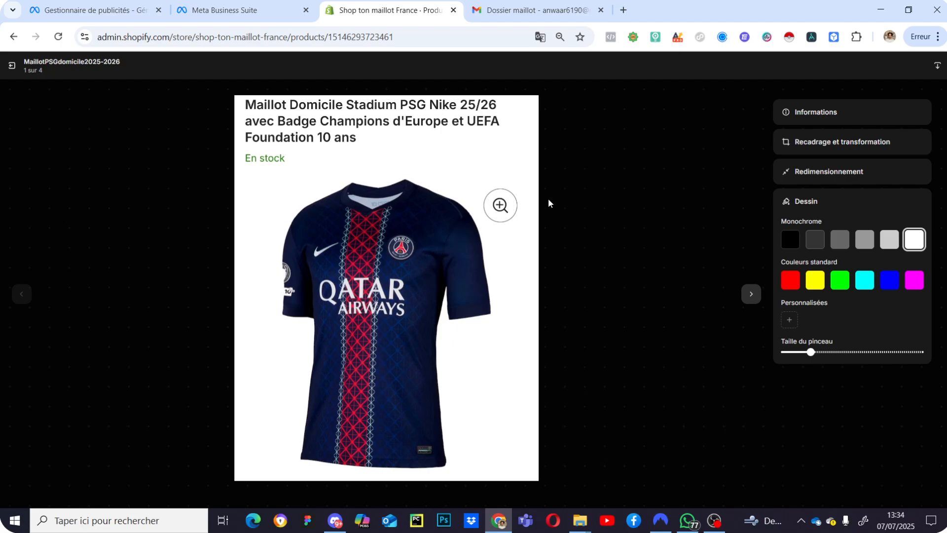
left_click_drag(828, 352, 837, 351)
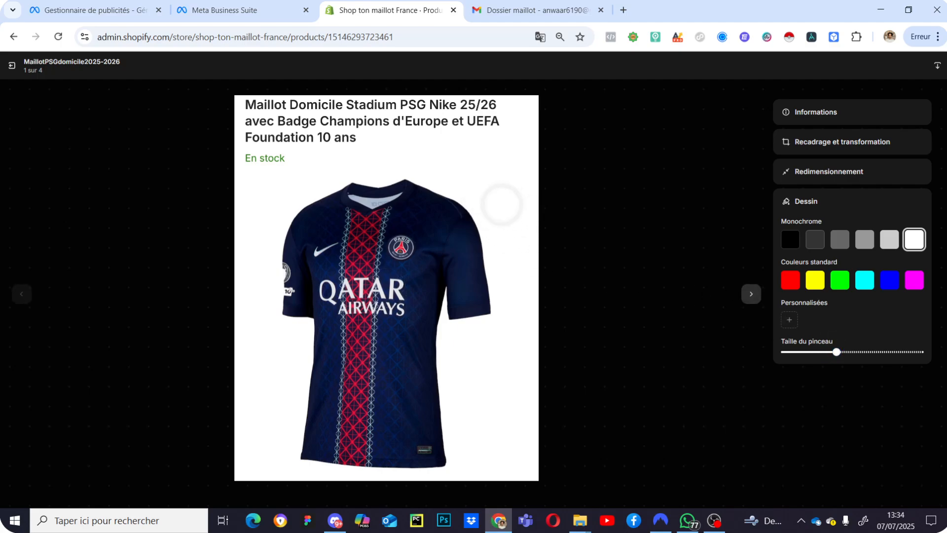
mouse_move(495, 126)
left_mouse_down()
mouse_move(458, 104)
mouse_move(355, 105)
left_mouse_up()
mouse_move(440, 100)
left_mouse_down()
mouse_move(267, 129)
mouse_move(262, 105)
mouse_move(249, 148)
mouse_move(267, 141)
mouse_move(257, 114)
left_mouse_up()
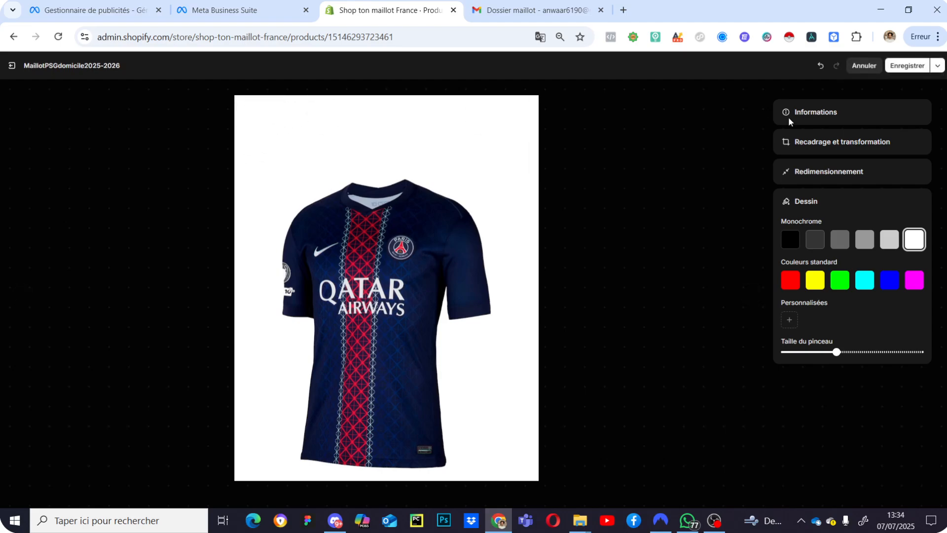
Try to crop the blank area above the navy home shirt, switching the orientation and choosing the Libre ratio
left_click(821, 143)
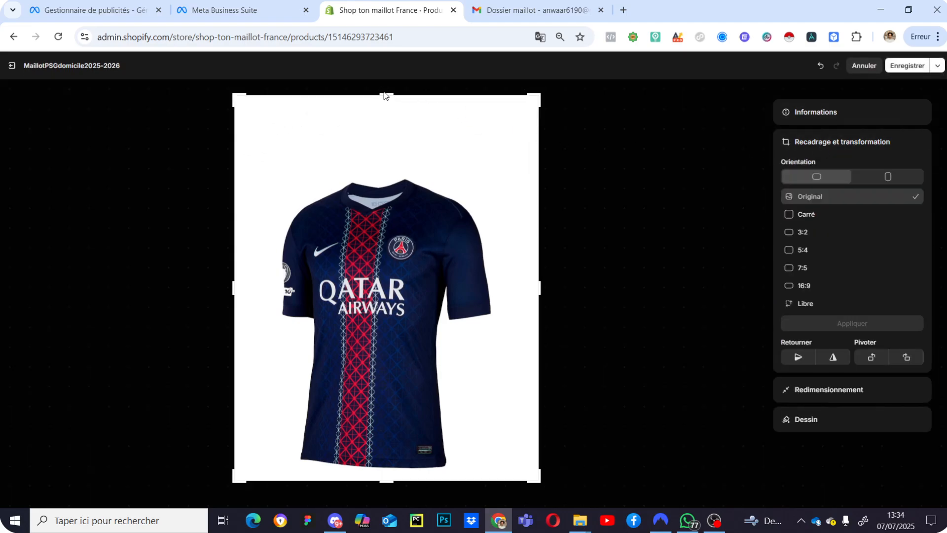
mouse_move(384, 93)
left_mouse_down()
mouse_move(386, 127)
mouse_move(400, 85)
left_mouse_up()
left_click(886, 176)
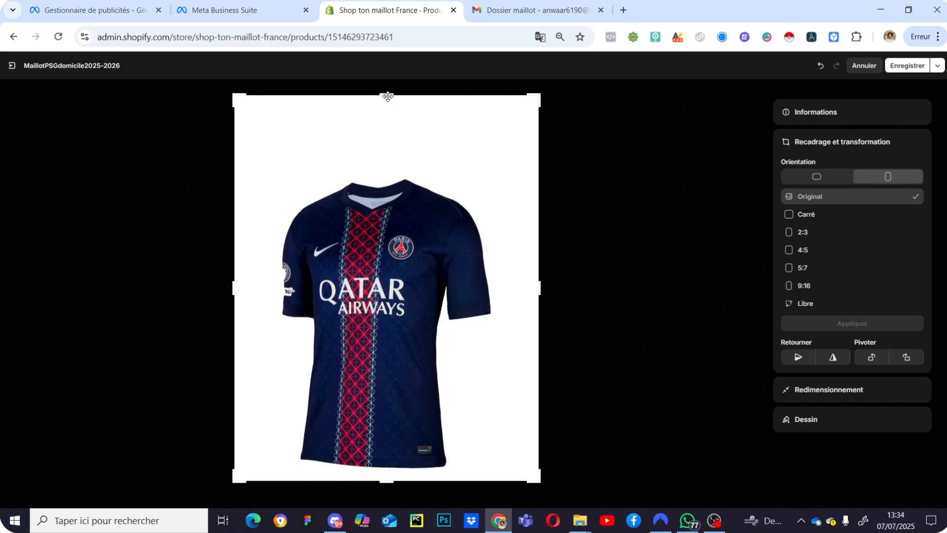
left_click_drag(387, 94, 413, 83)
left_click(819, 177)
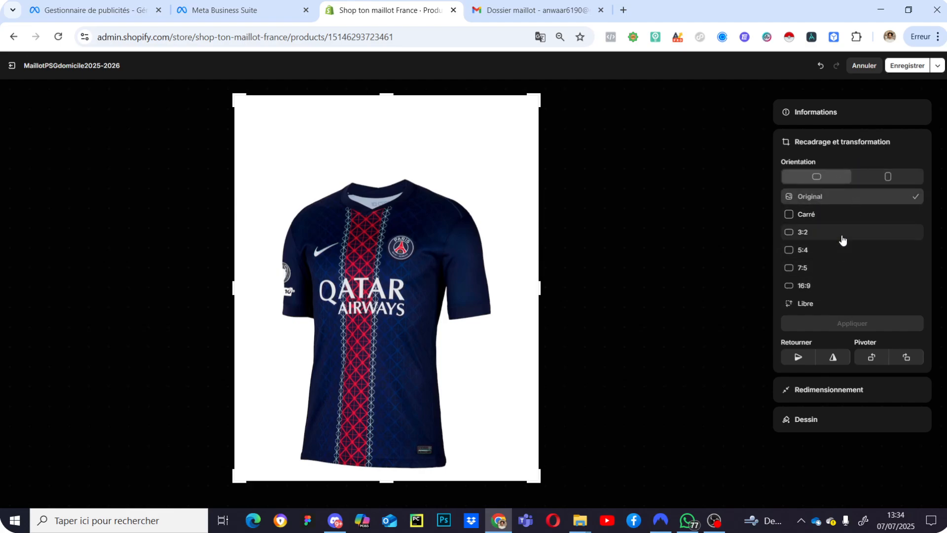
left_click(827, 302)
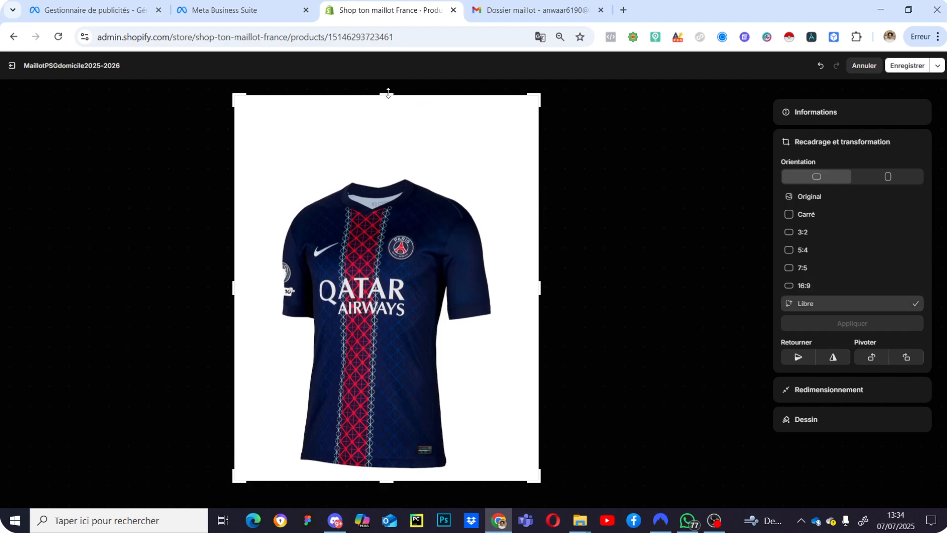
left_click_drag(388, 92, 376, 166)
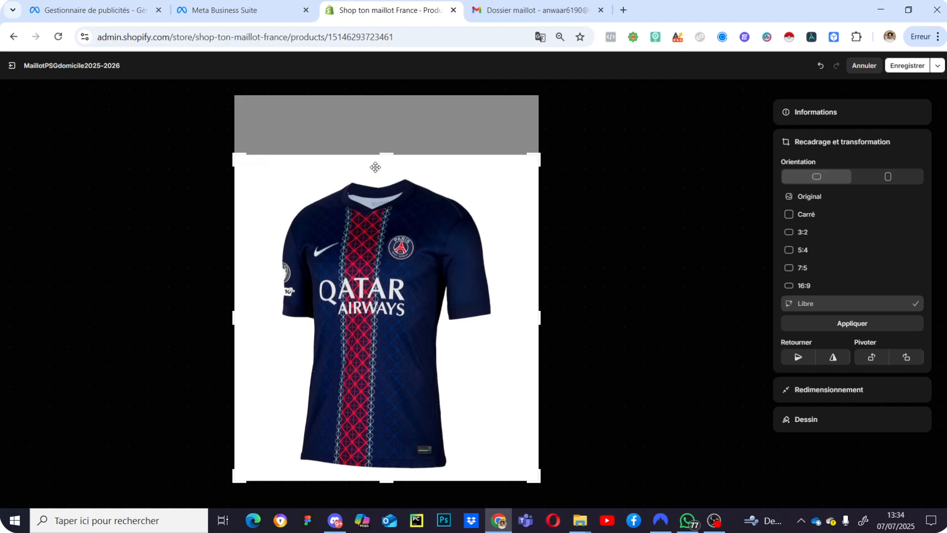
Save the retouched first image and return to the product page
left_click(908, 66)
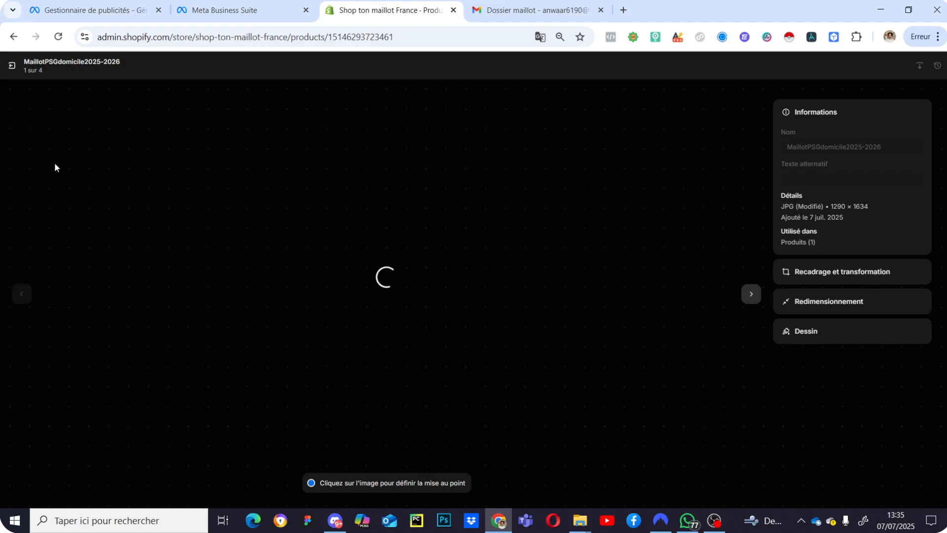
left_click(13, 73)
left_click(421, 369)
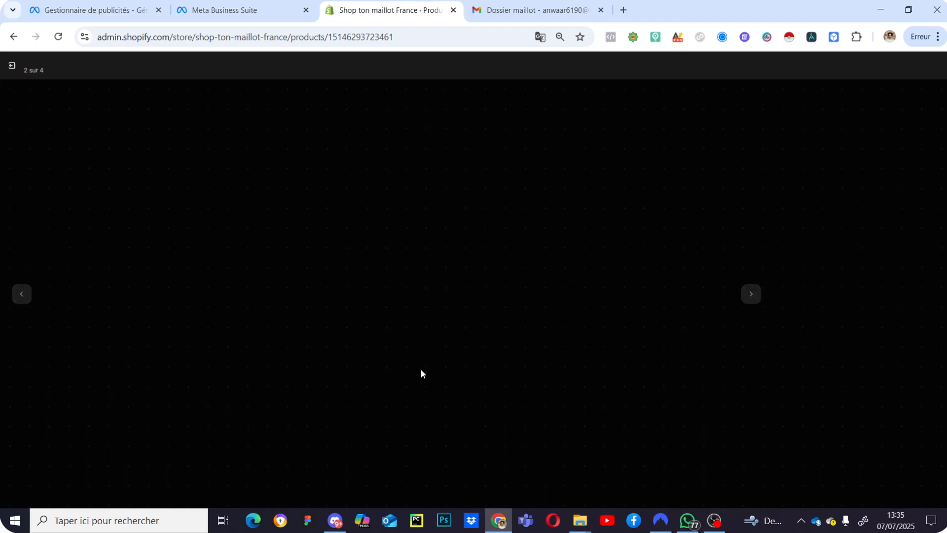
left_click(11, 69)
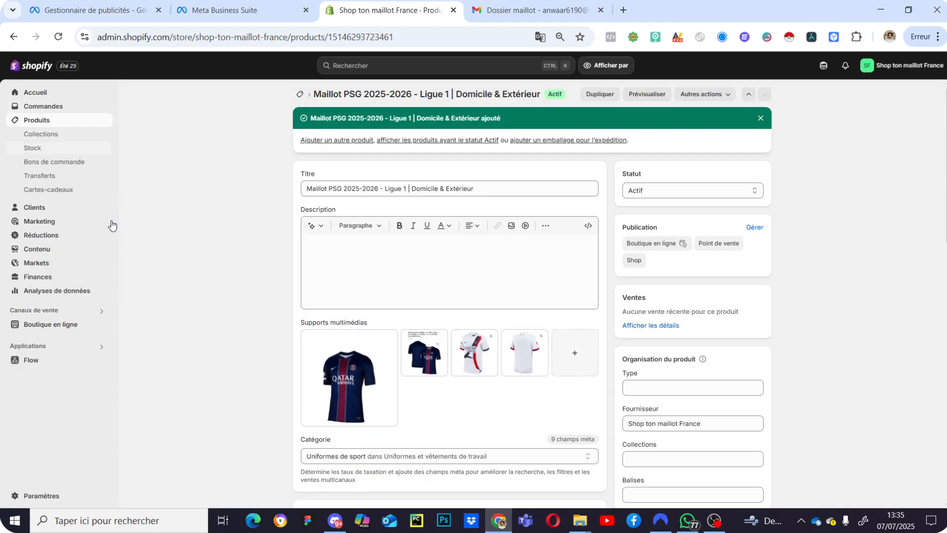
Crop off the blank area above the shirt in the first image with the Libre ratio, and save the image
left_click(328, 395)
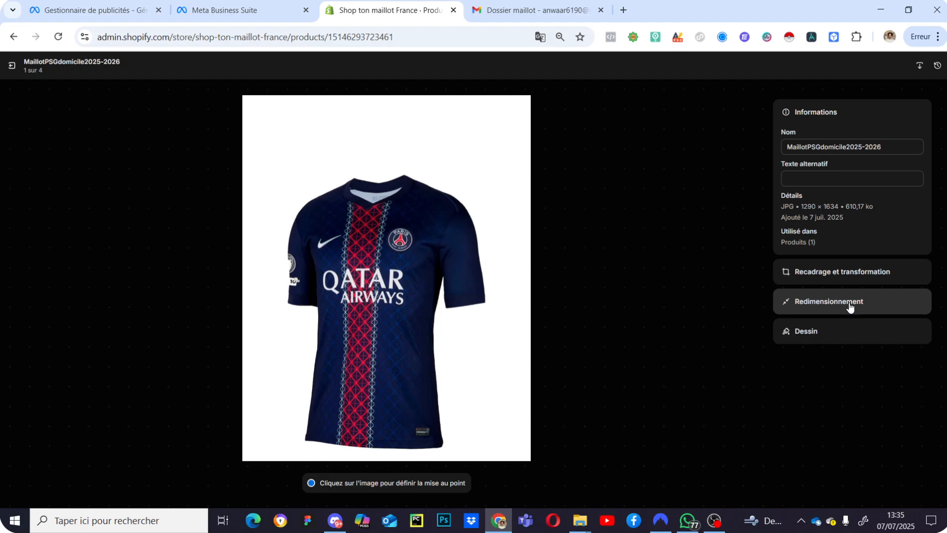
left_click(850, 307)
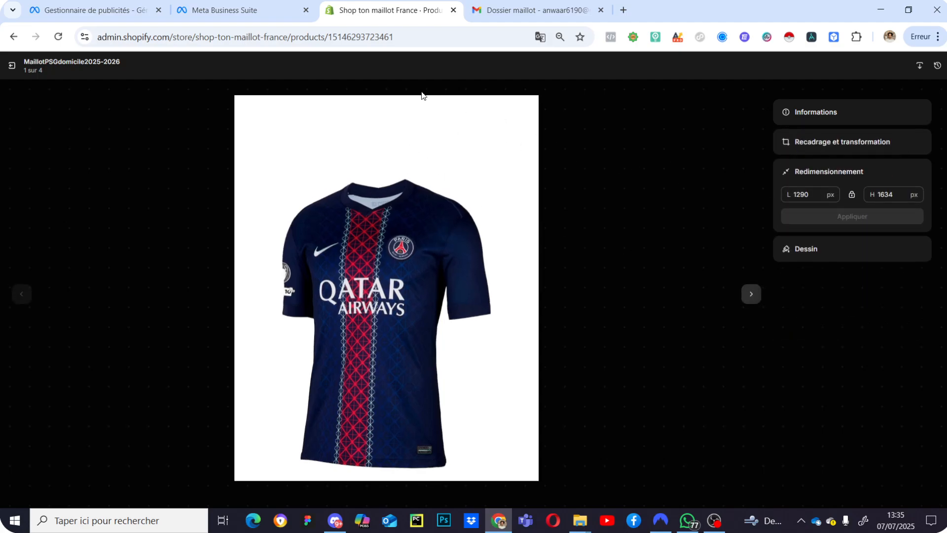
left_click(865, 144)
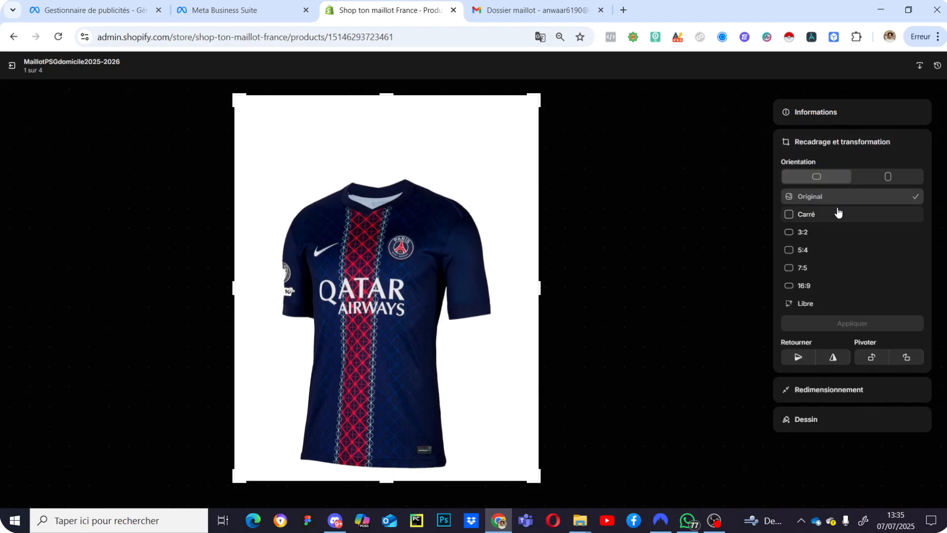
left_click(793, 305)
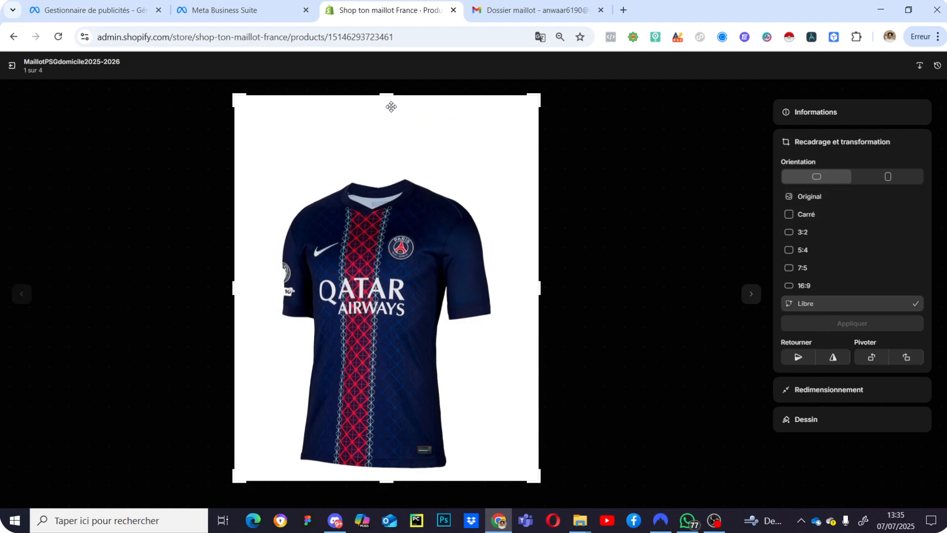
left_click_drag(388, 93, 387, 153)
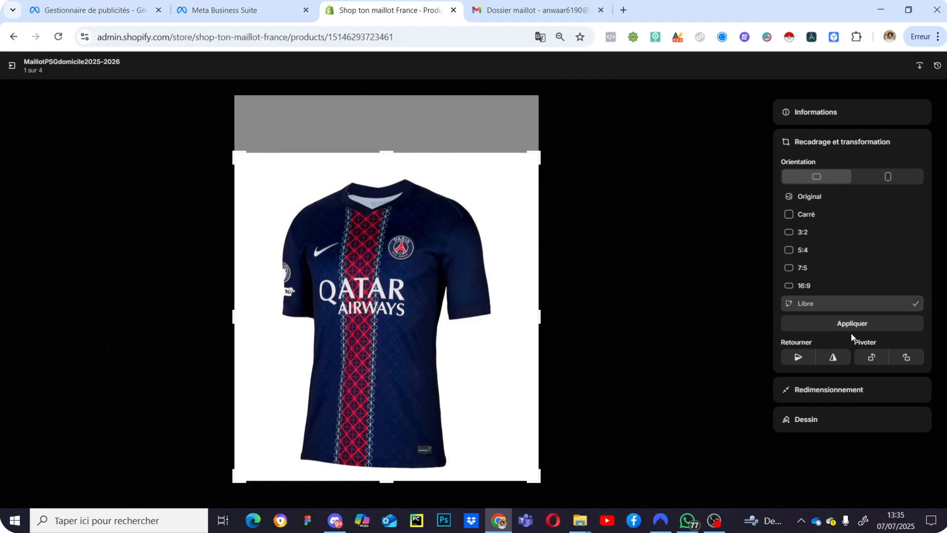
left_click(852, 325)
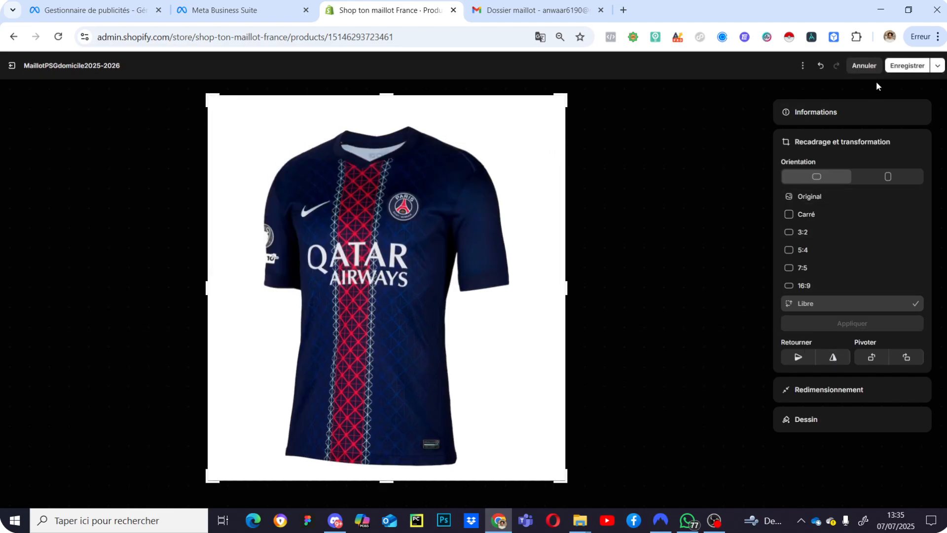
left_click(898, 70)
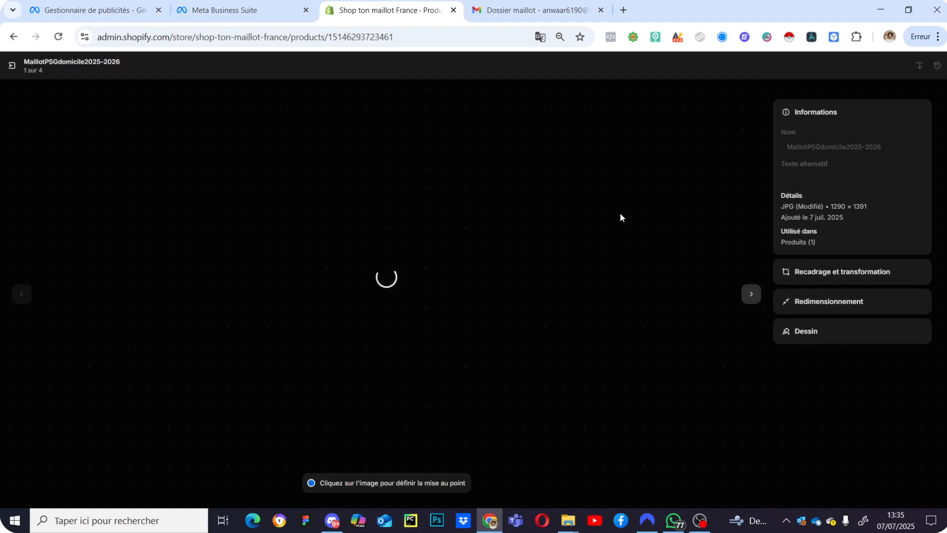
left_click(11, 66)
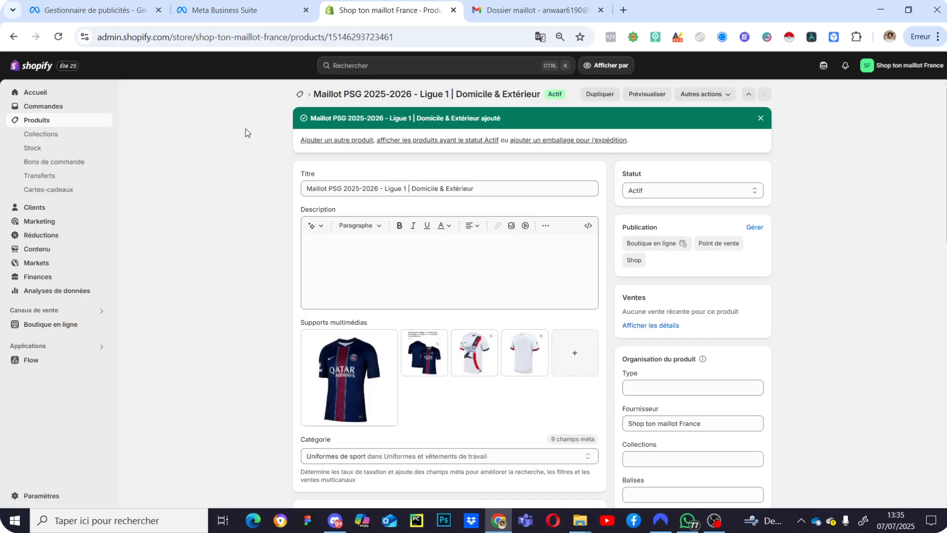
Paint over the title text, stock label and zoom icon in white on the second navy shirt image, using brush size 39
left_click(434, 363)
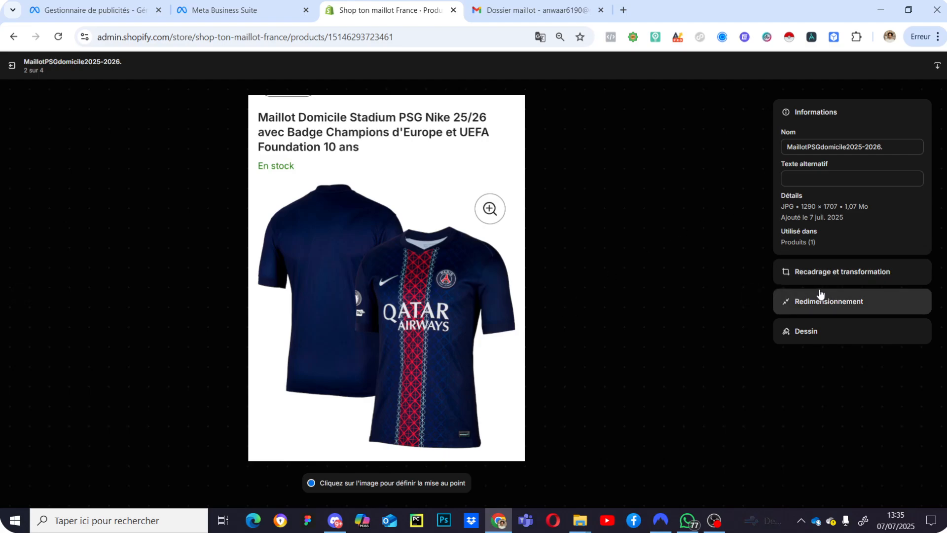
left_click(824, 332)
left_click(920, 247)
left_click_drag(811, 351, 836, 352)
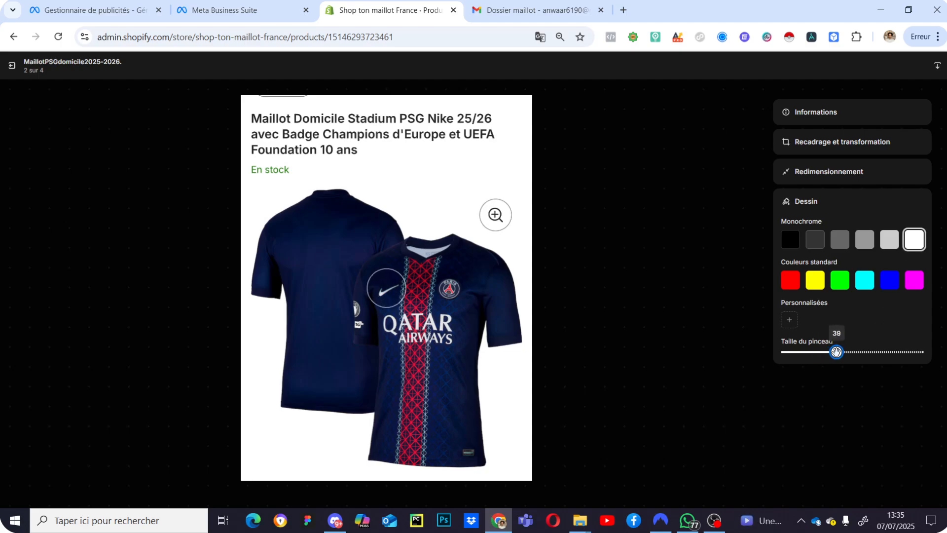
left_click(495, 215)
mouse_move(500, 148)
left_mouse_down()
mouse_move(365, 118)
mouse_move(312, 127)
mouse_move(256, 118)
mouse_move(323, 105)
mouse_move(353, 142)
mouse_move(267, 160)
mouse_move(294, 159)
mouse_move(301, 143)
left_mouse_up()
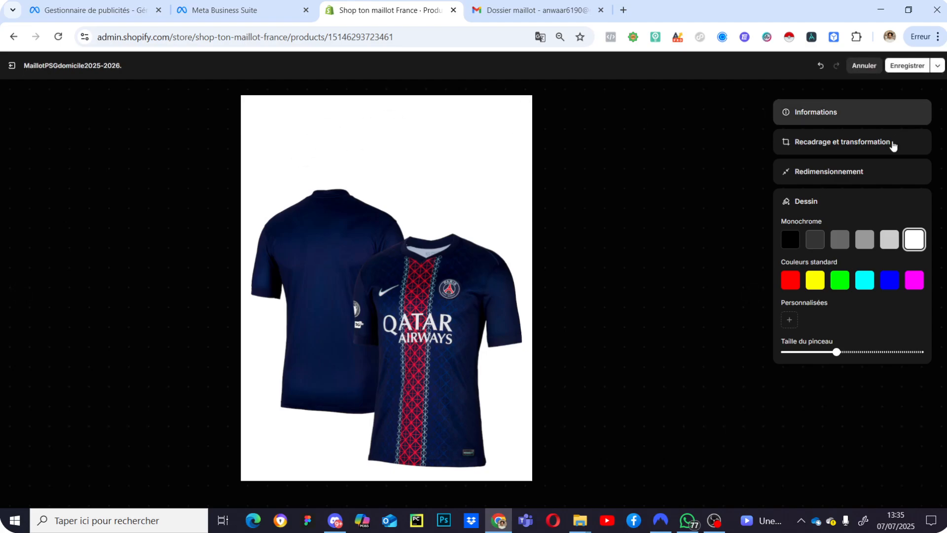
Crop off the blank area above the shirts in the second image with the Libre ratio, and save the image
left_click(829, 148)
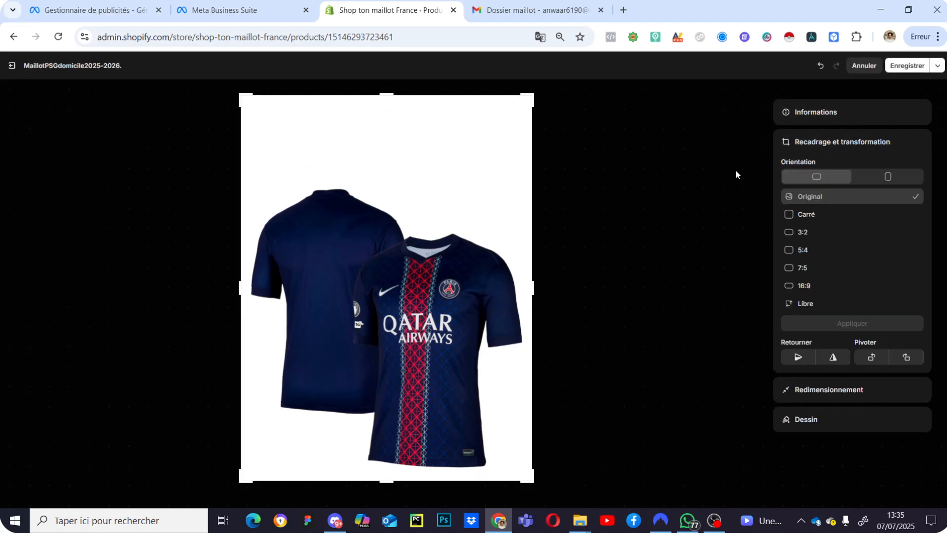
left_click(836, 304)
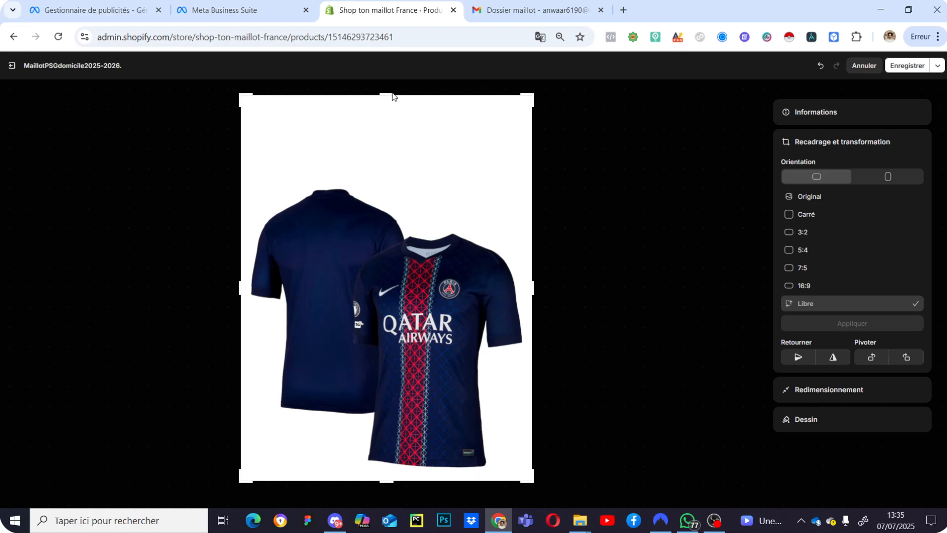
left_click_drag(384, 94, 384, 188)
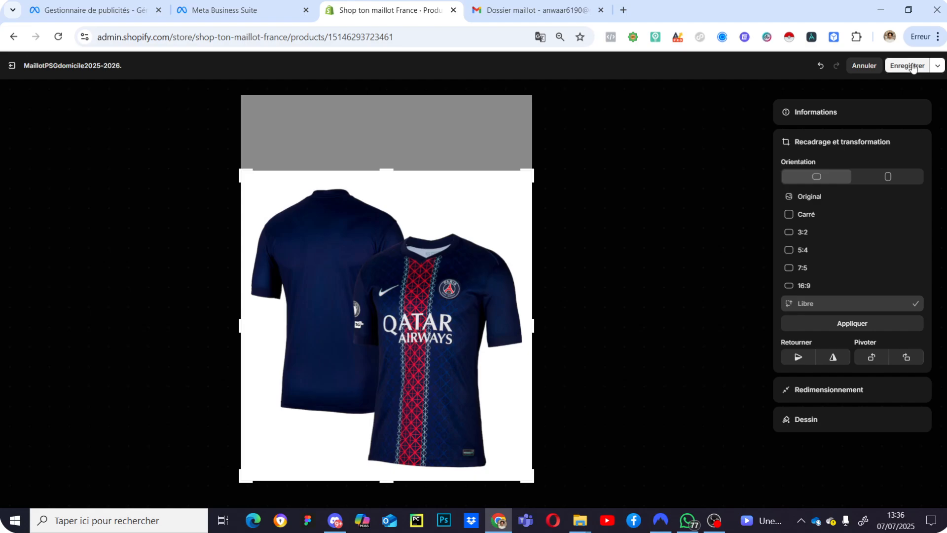
left_click(845, 320)
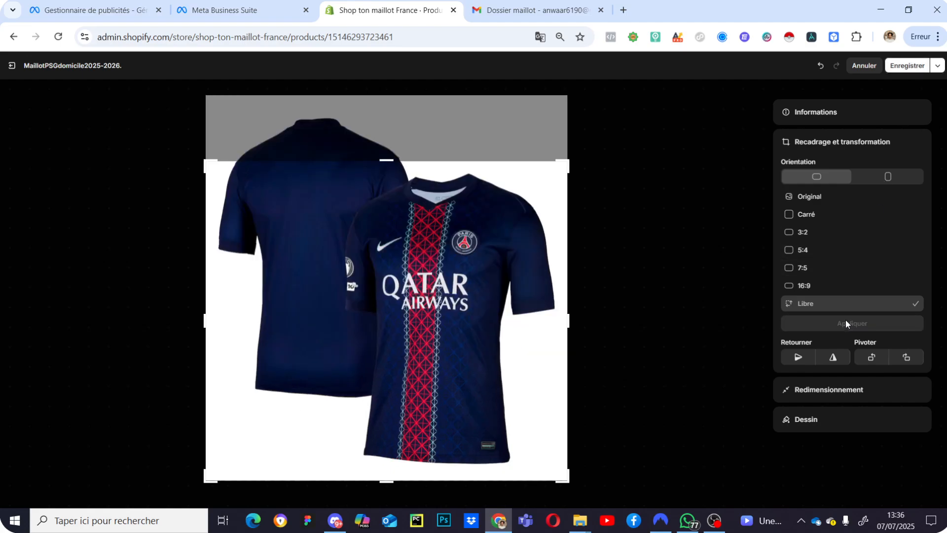
left_click(903, 65)
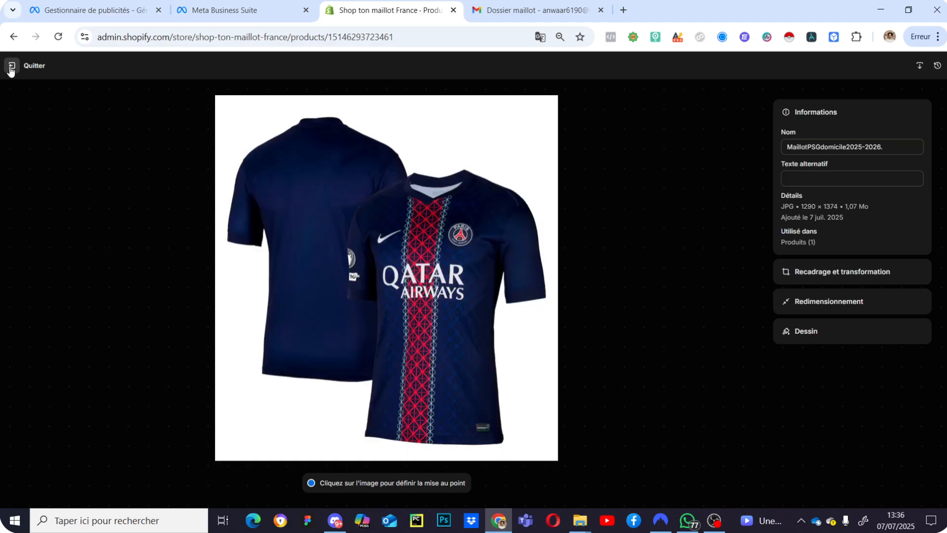
left_click(11, 70)
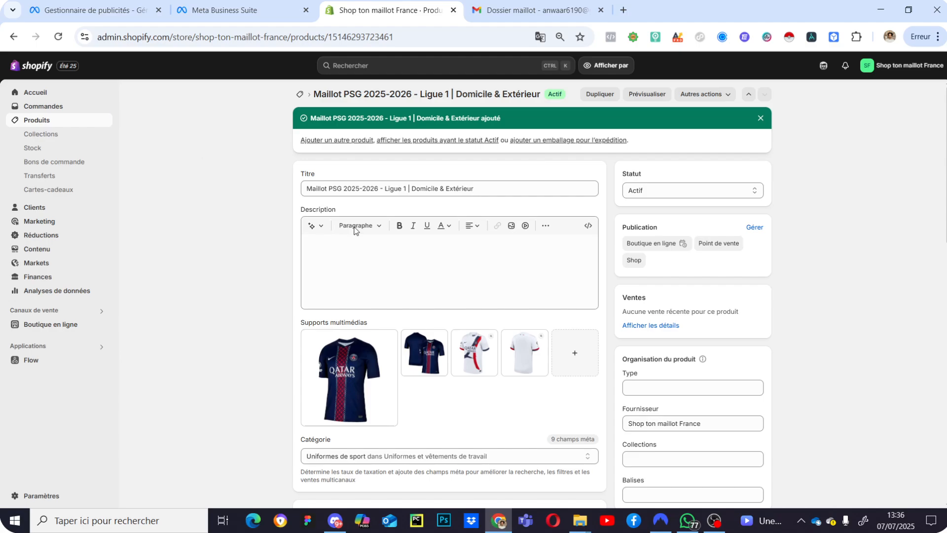
Paint over the zoom icon in white with a larger brush on the third image, the white shirt's front, and save it
left_click(469, 372)
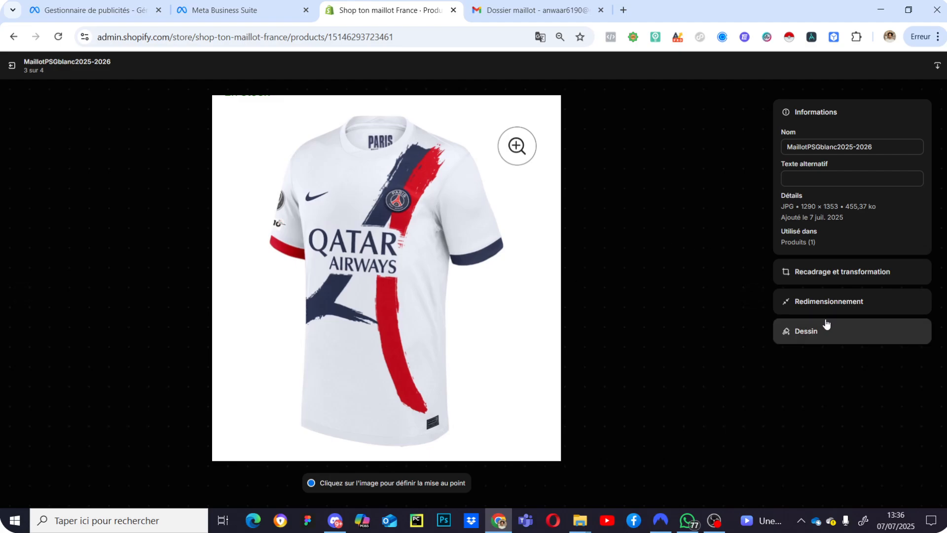
left_click(827, 338)
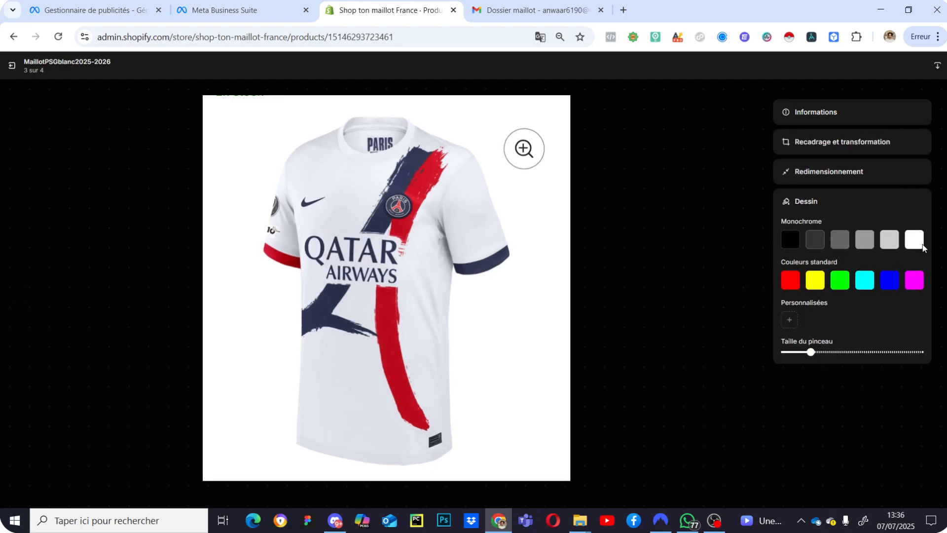
left_click(921, 244)
left_click(827, 351)
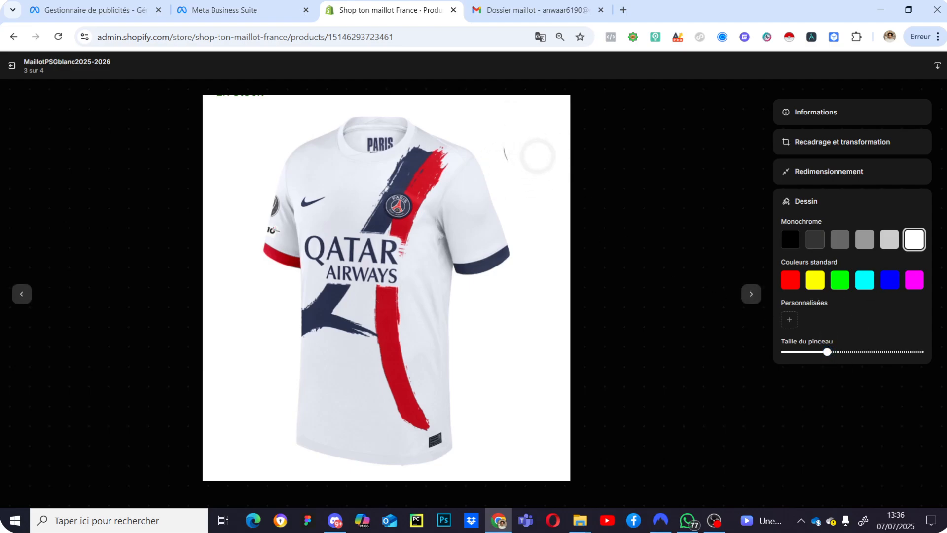
mouse_move(537, 156)
left_mouse_down()
mouse_move(518, 161)
mouse_move(512, 143)
left_mouse_up()
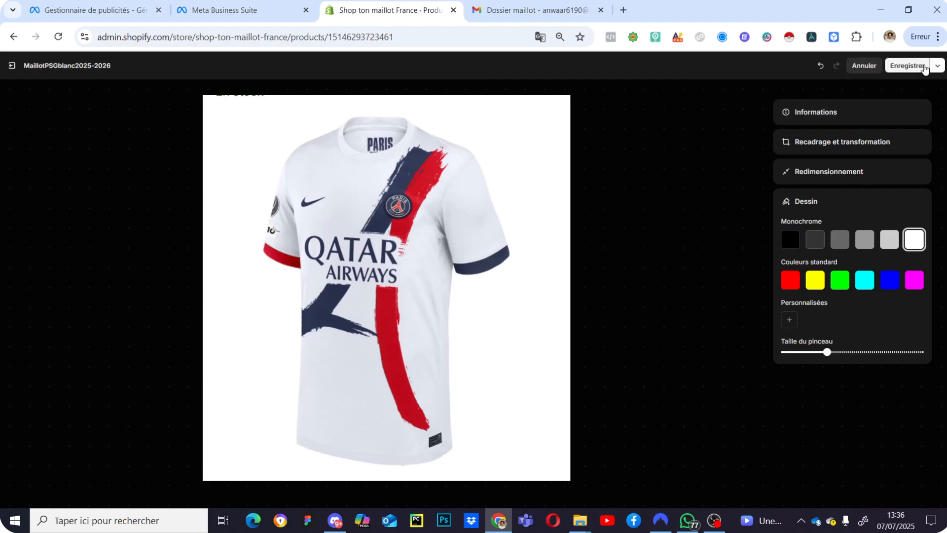
left_click(911, 68)
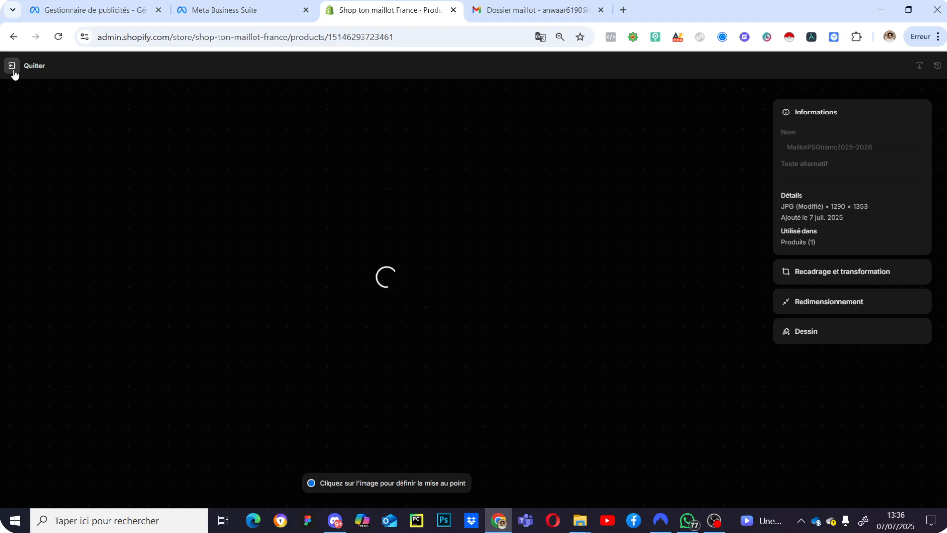
left_click(14, 72)
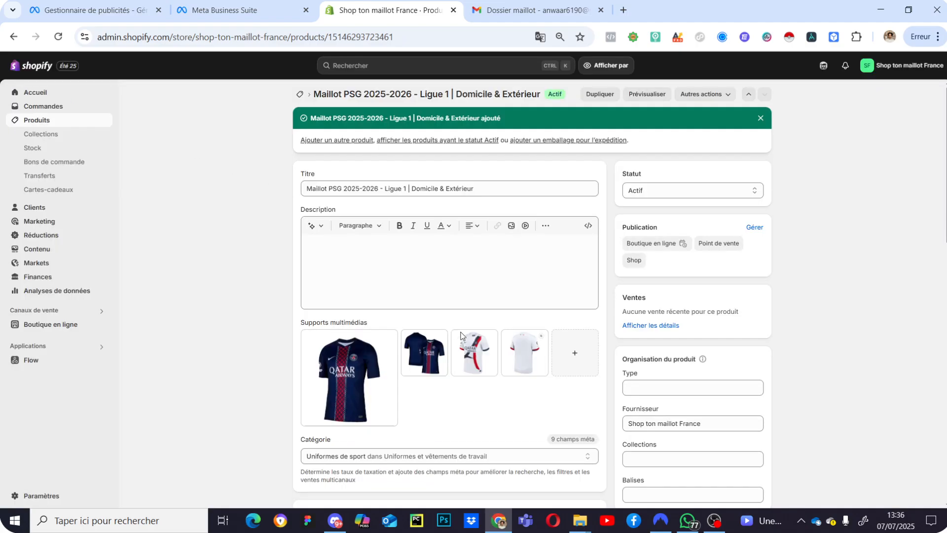
Paint over the zoom icon in white on the fourth image, the white shirt's back, and save it
left_click(524, 375)
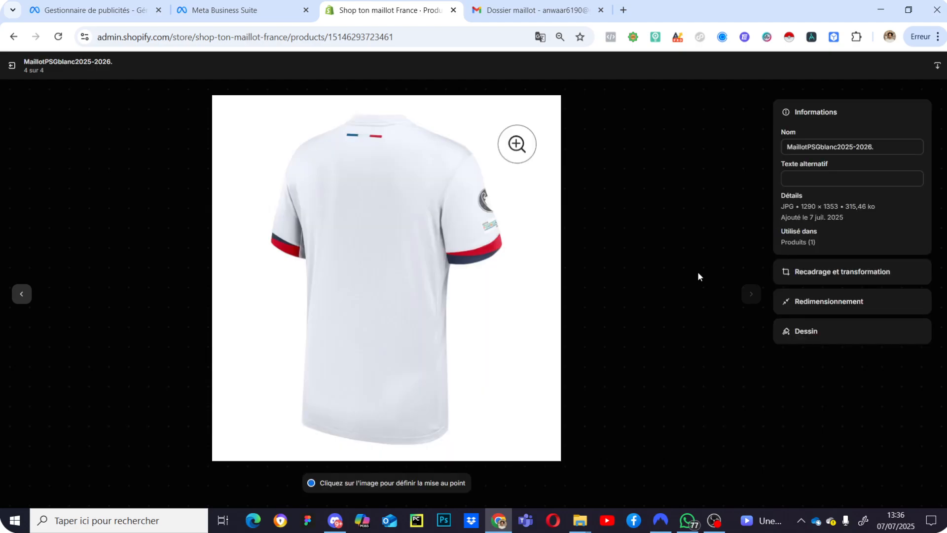
left_click(839, 330)
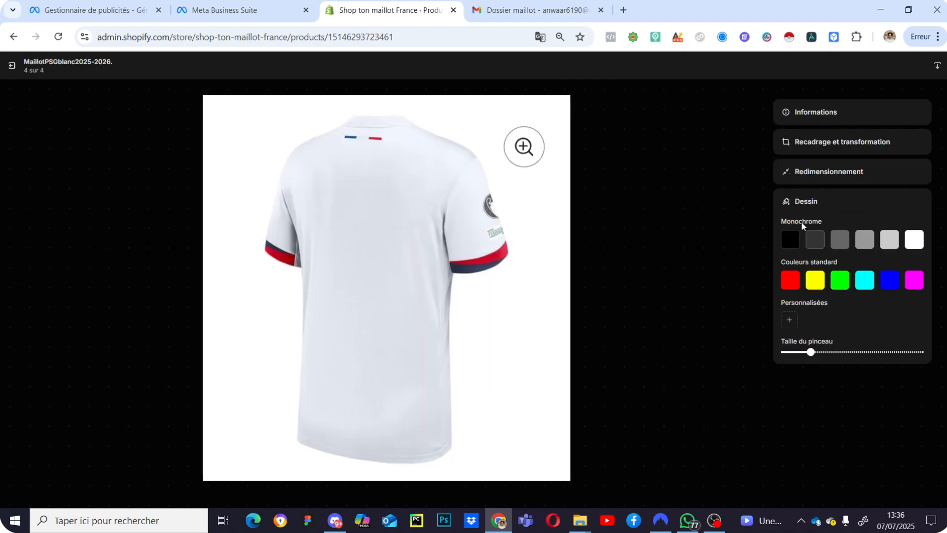
left_click(914, 239)
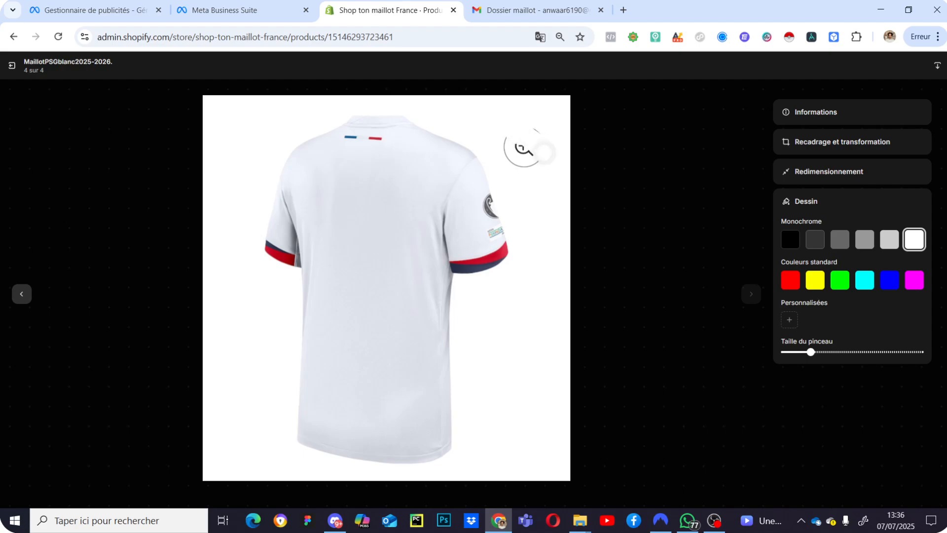
left_click(506, 127)
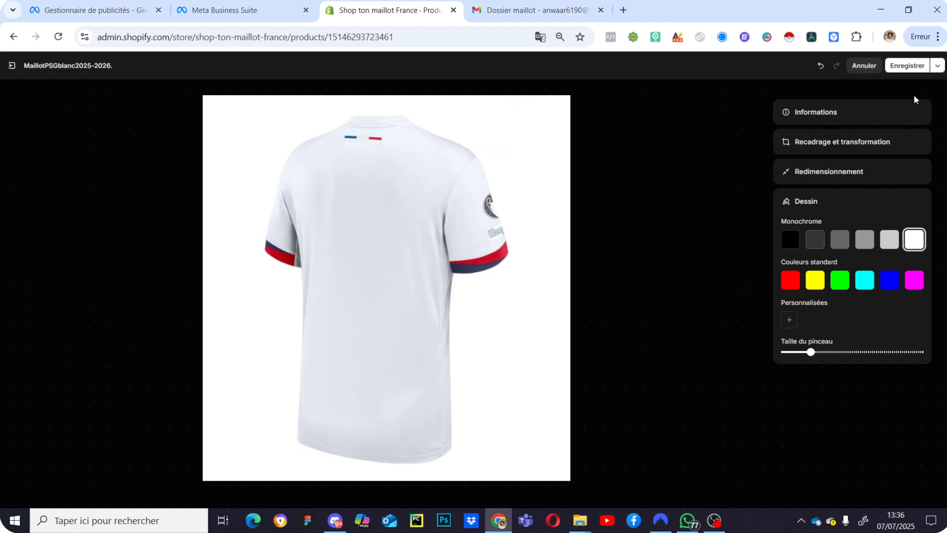
left_click(907, 65)
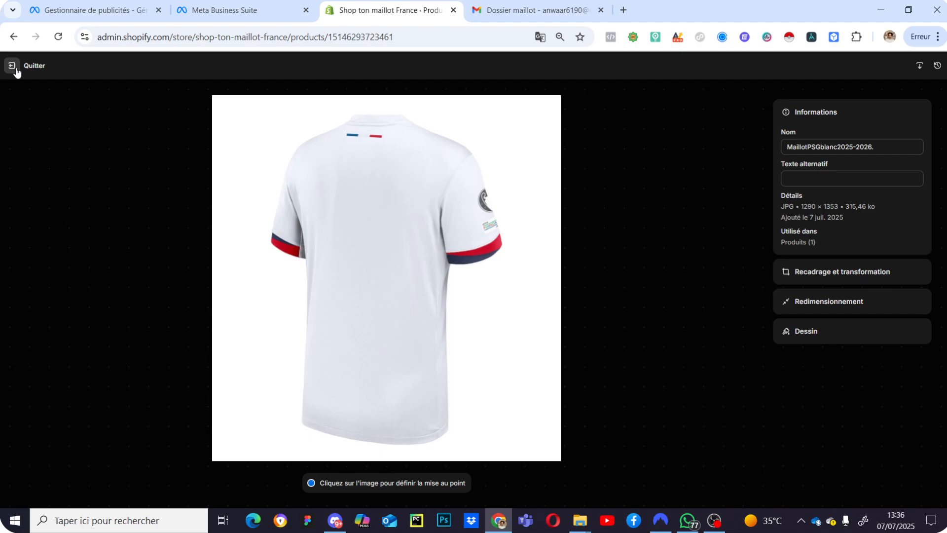
left_click(15, 69)
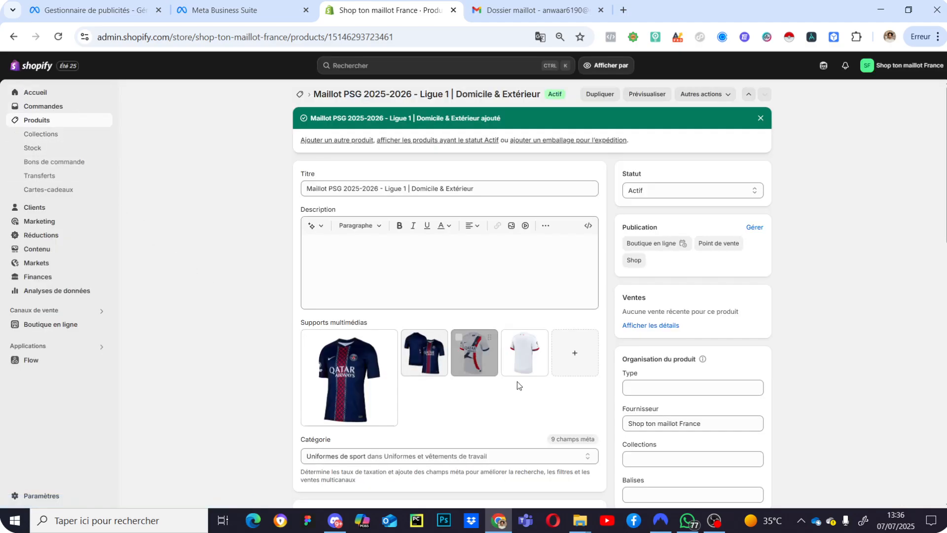
Create a custom variant option named Type for the product
scroll(434, 396, "down", 2)
scroll(457, 387, "down", 7)
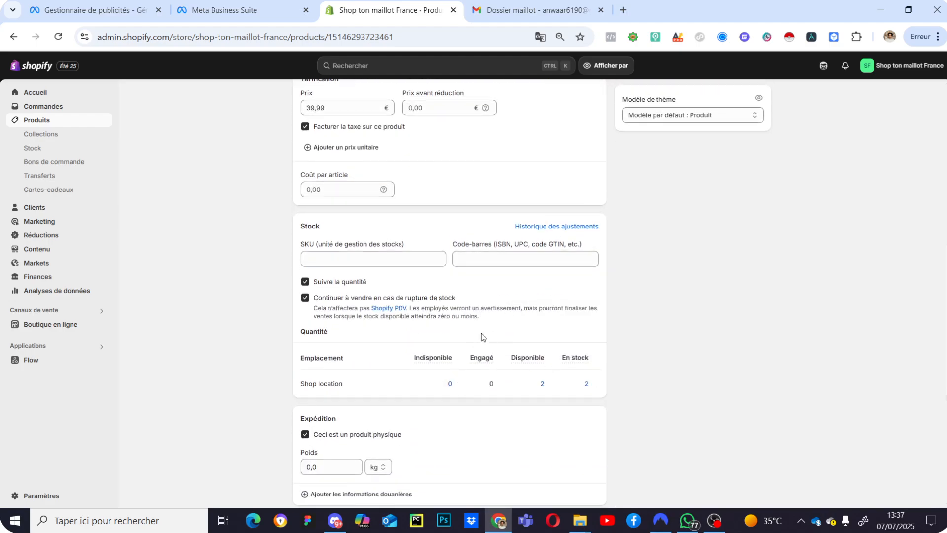
scroll(435, 361, "down", 4)
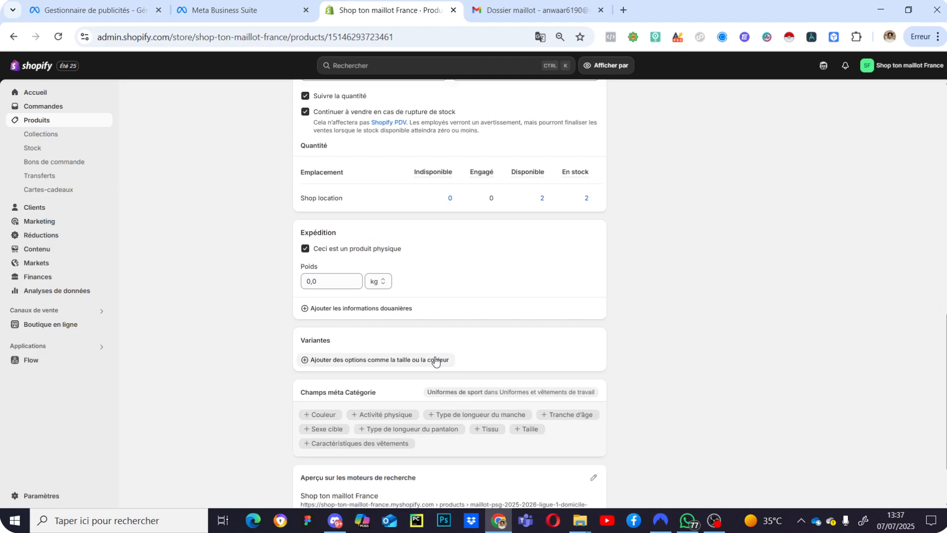
left_click(388, 364)
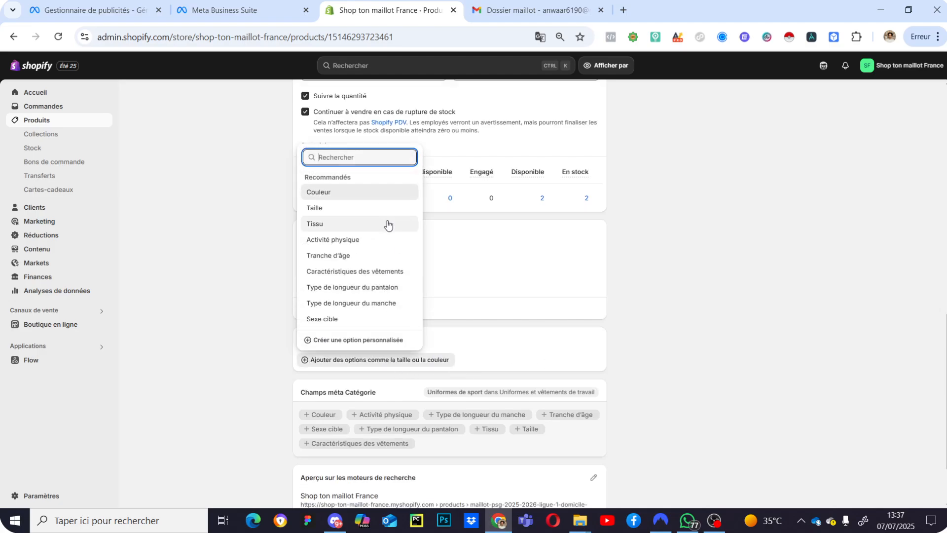
left_click(399, 341)
type("Domicile")
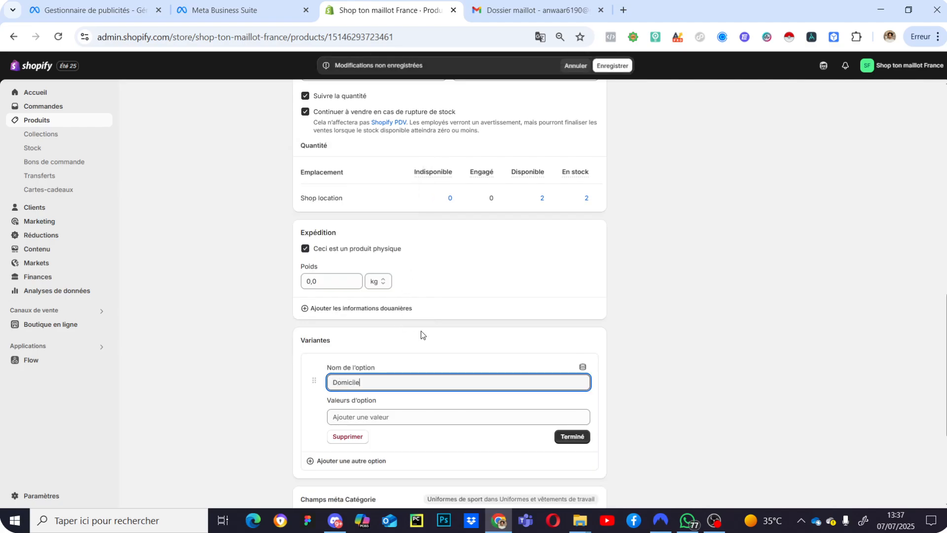
key("Tab")
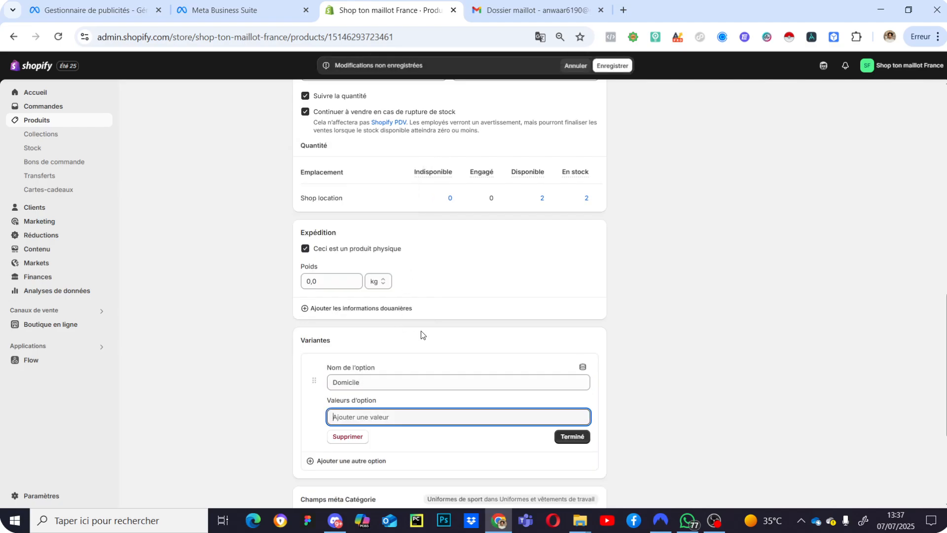
double_click(405, 377)
type("Type")
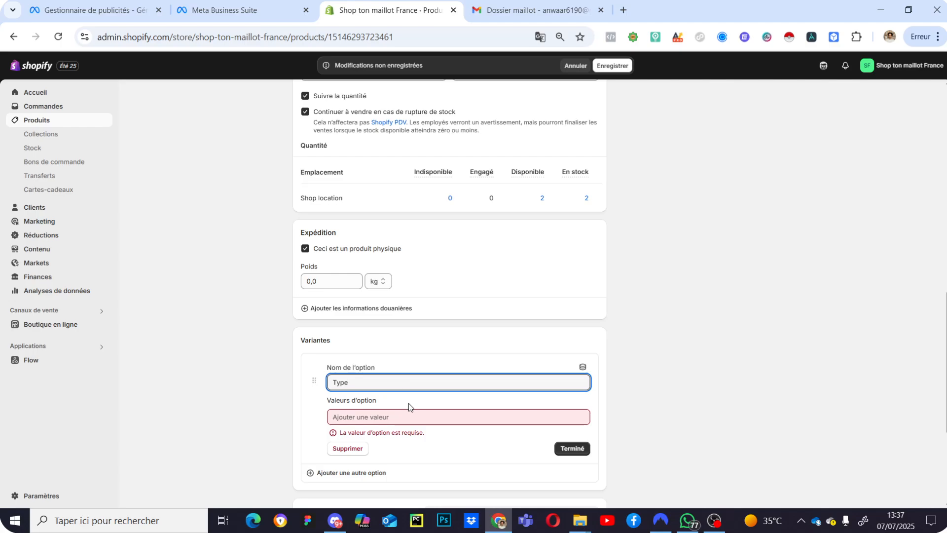
Add the values Domicile and Extérieur to the Type option and finish the option
left_click(410, 419)
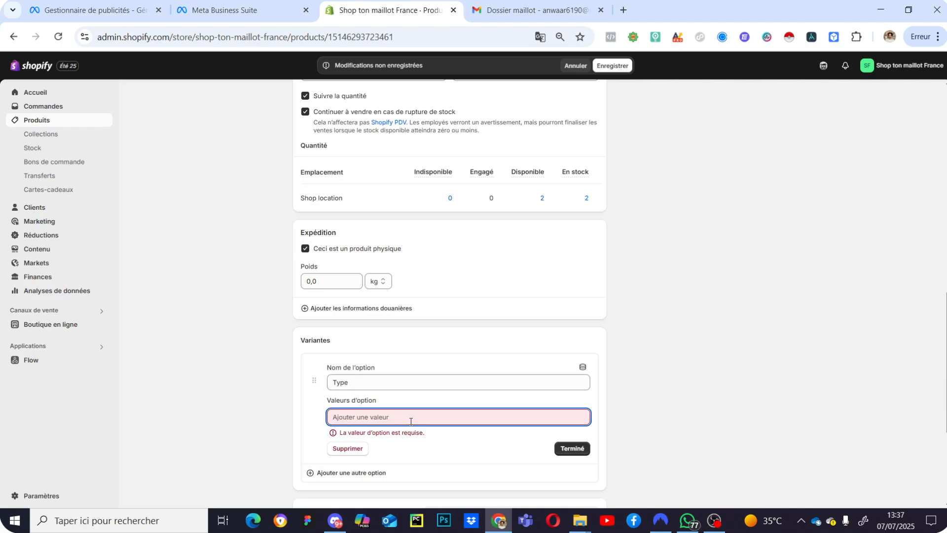
type("Domicile")
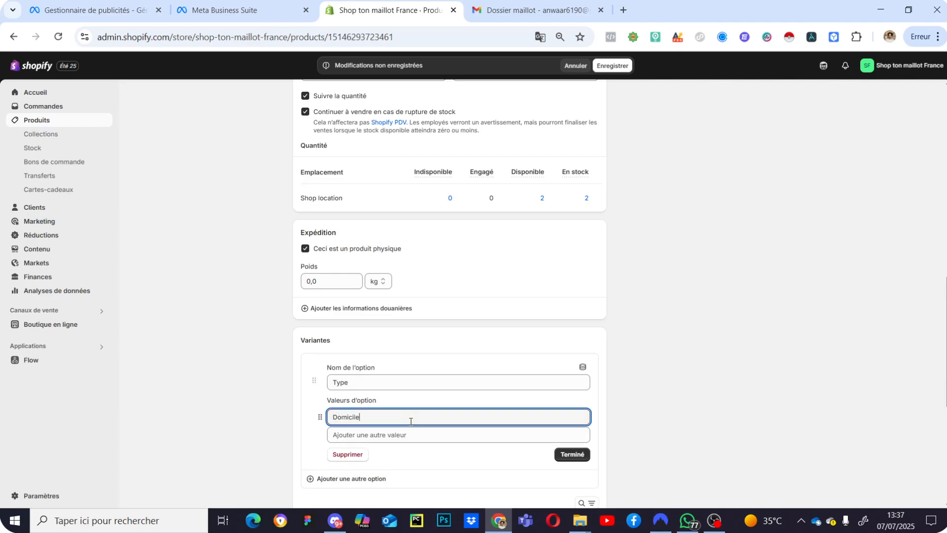
key("Return")
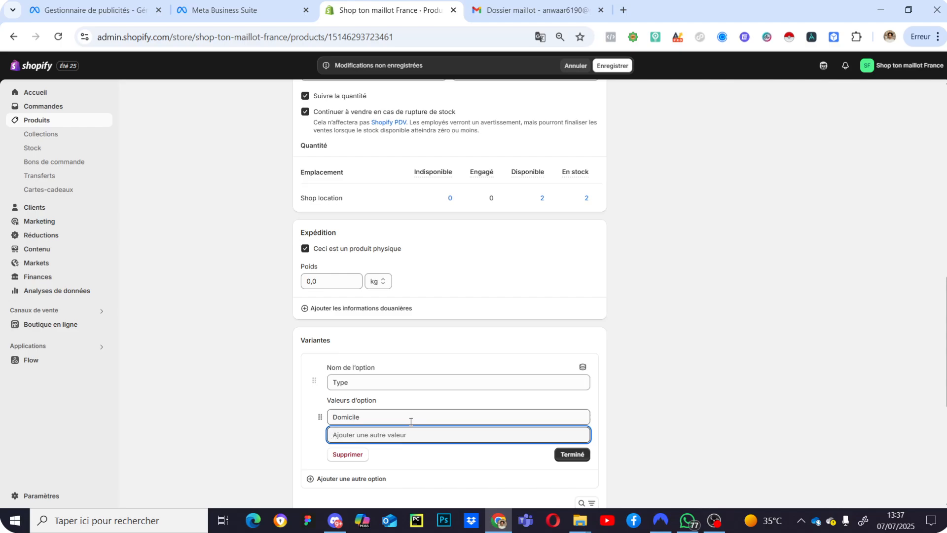
type("Extérieur")
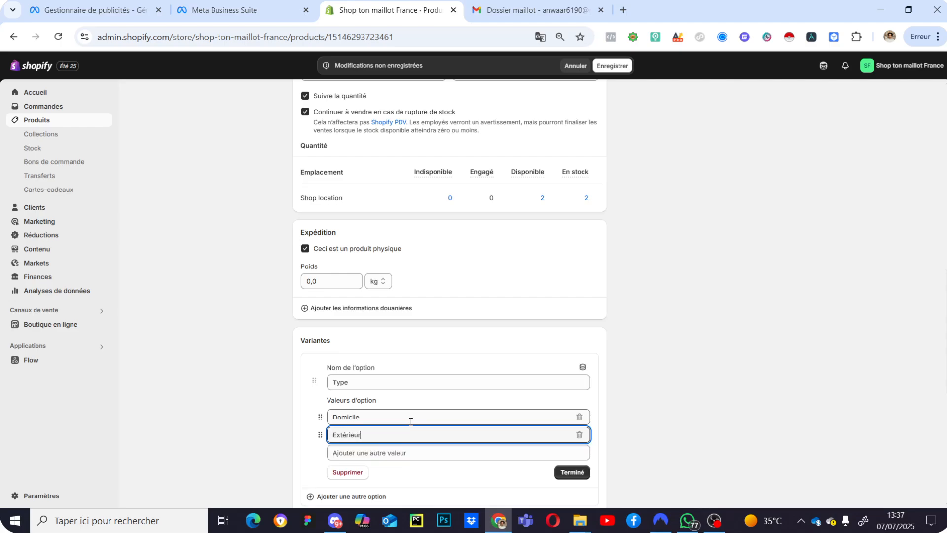
scroll(612, 390, "down", 3)
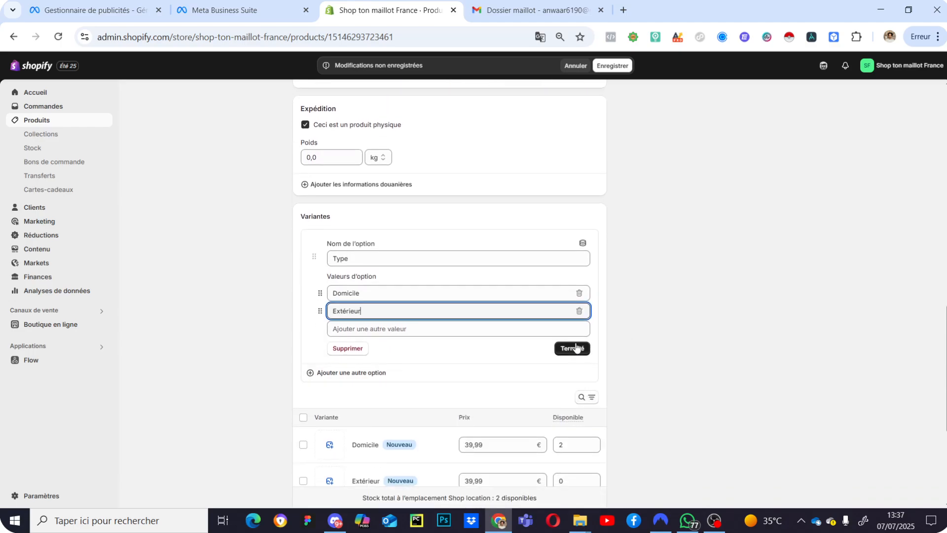
left_click(573, 347)
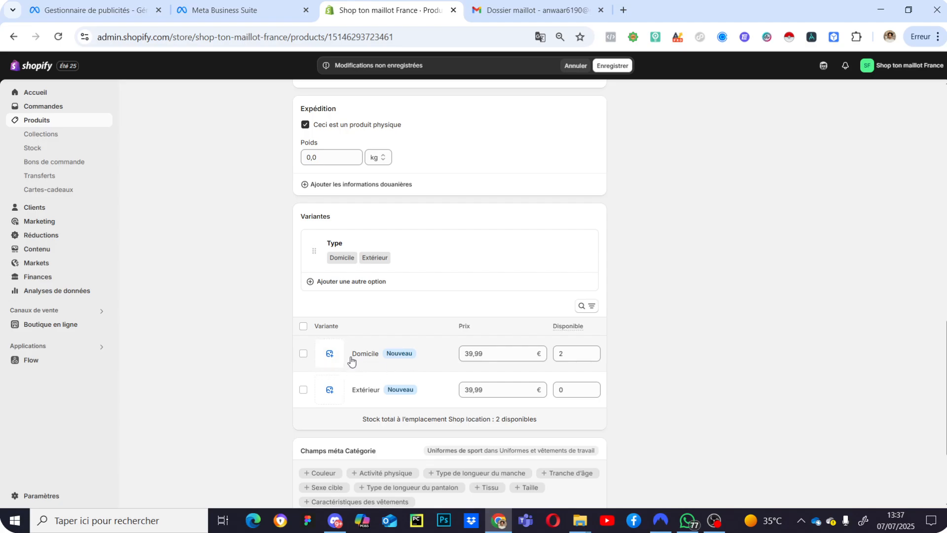
Assign the navy shirt front image to the Domicile variant and the white shirt front image to Extérieur, and save the product
left_click(337, 358)
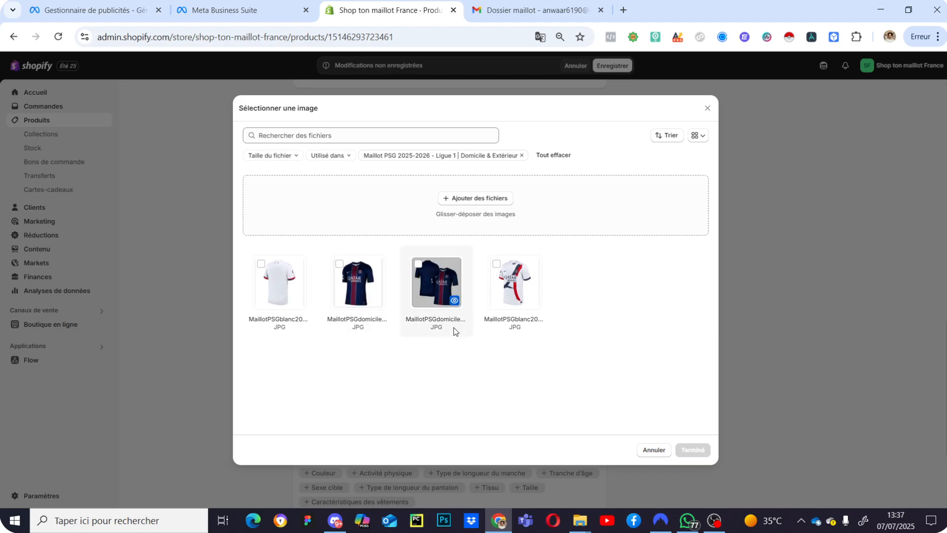
left_click(358, 284)
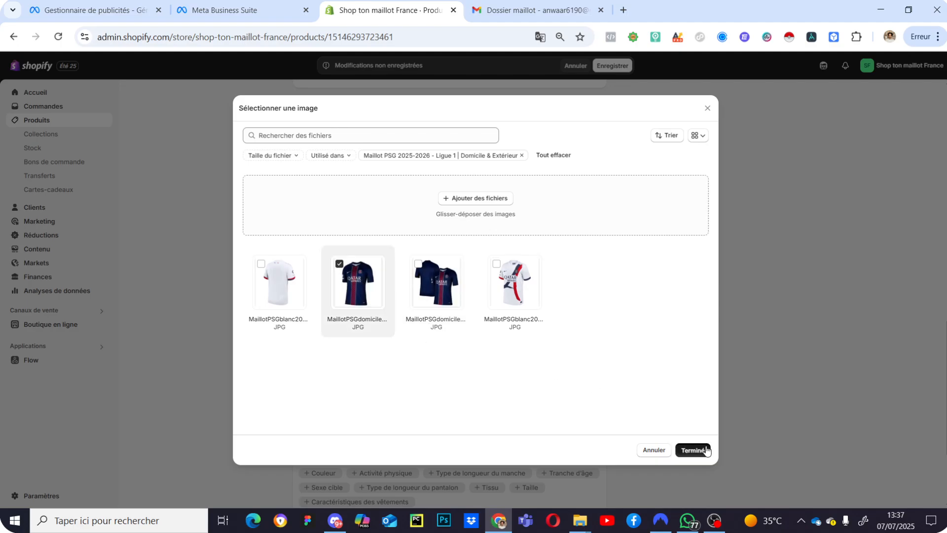
left_click(694, 449)
left_click(328, 389)
left_click(514, 288)
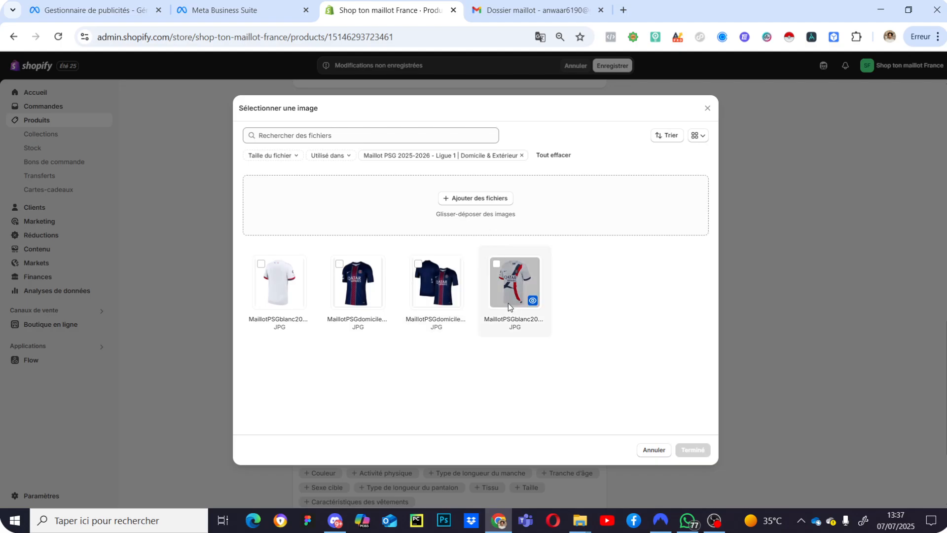
left_click(691, 447)
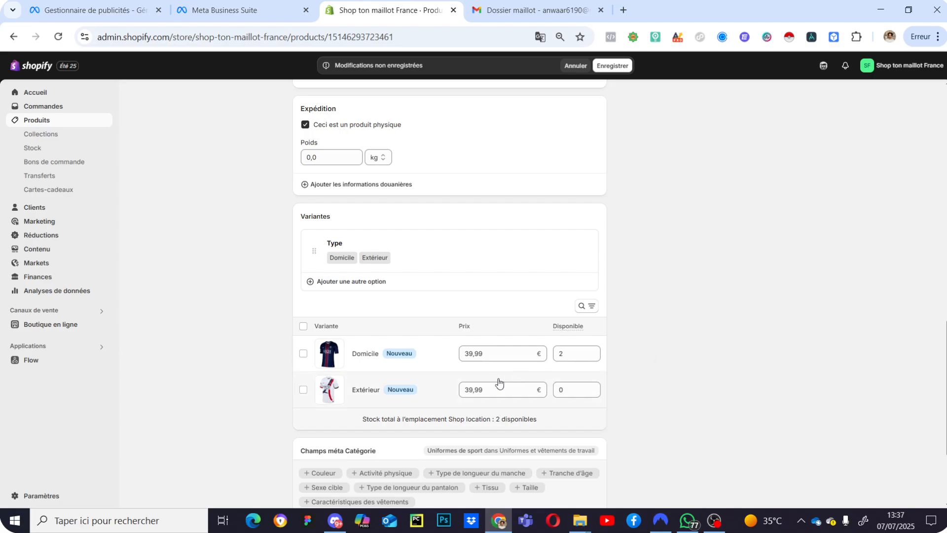
scroll(643, 176, "up", 8)
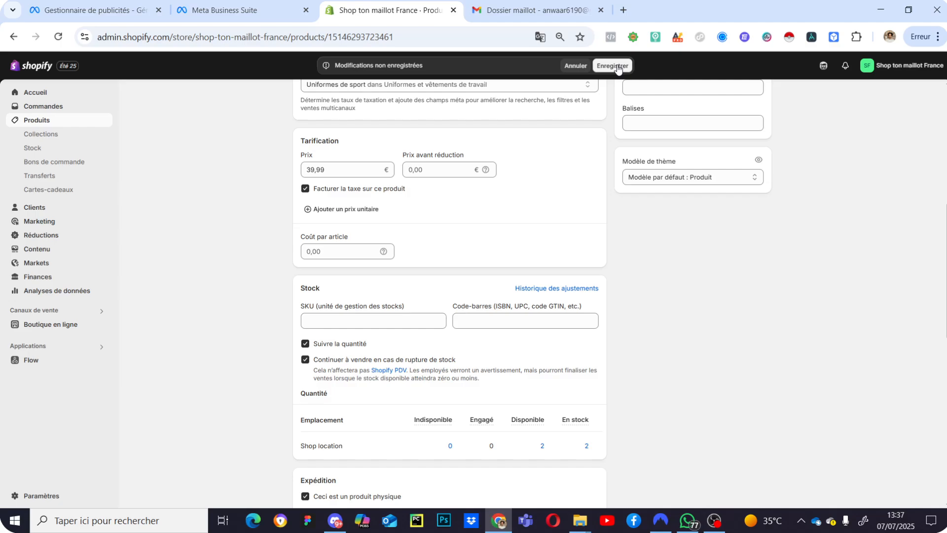
left_click(614, 66)
Add the recommended Taille option with the values S, M, L and XL, finish it, and save the product
scroll(641, 355, "down", 9)
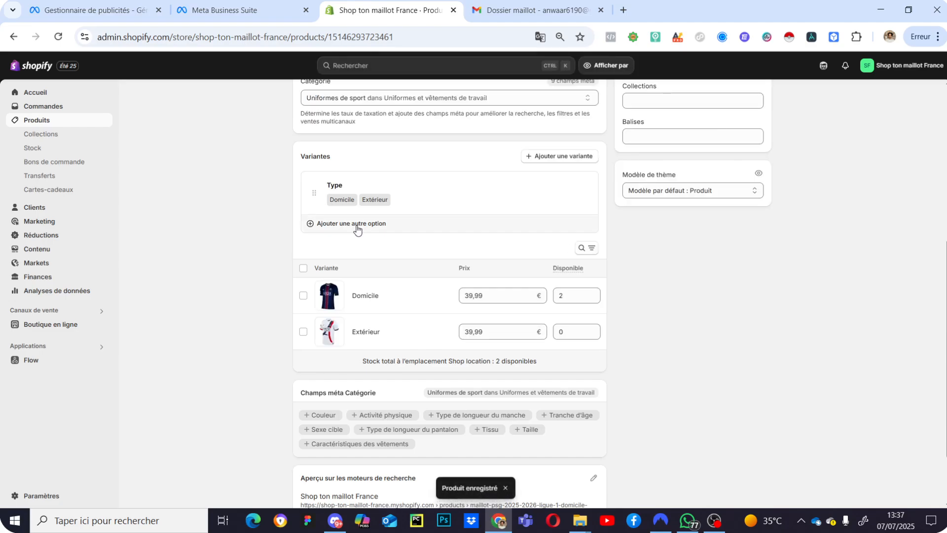
left_click(356, 224)
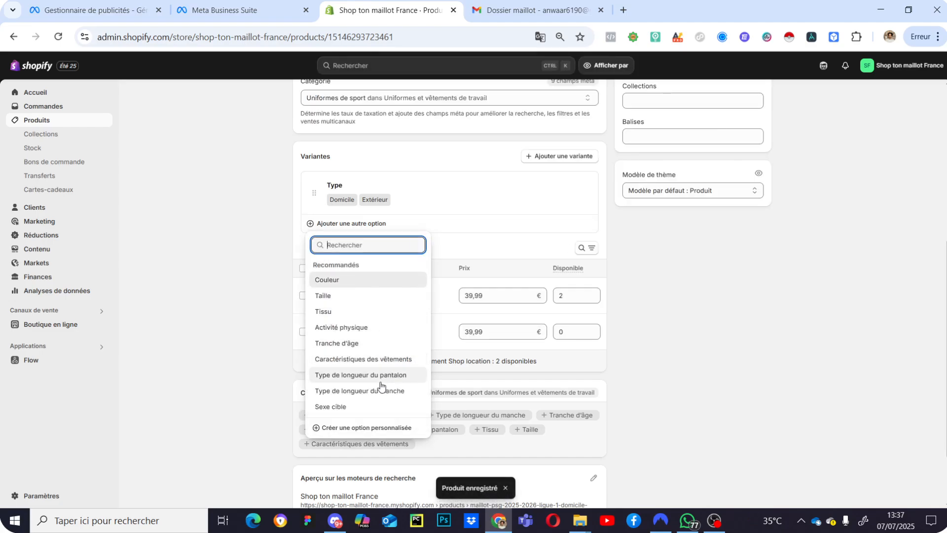
left_click(357, 296)
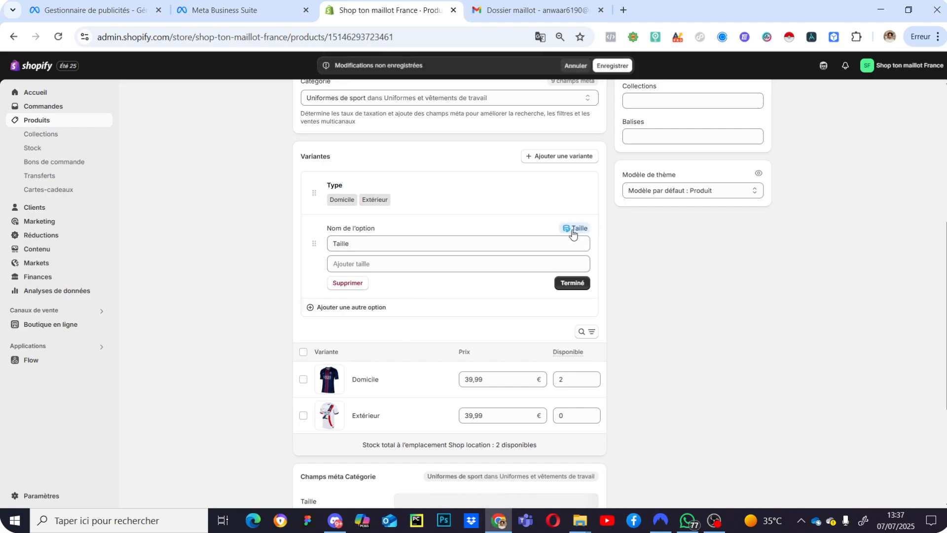
left_click(435, 263)
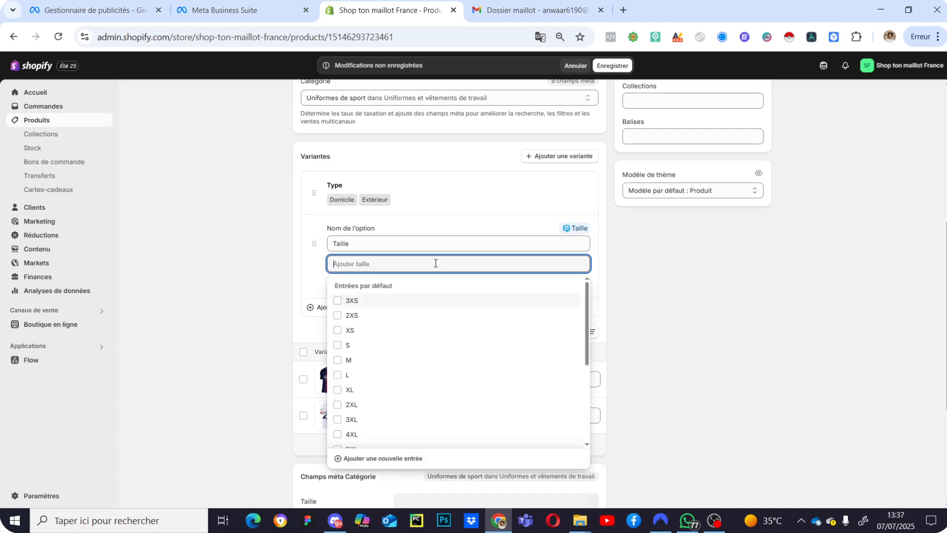
left_click(400, 347)
left_click(403, 376)
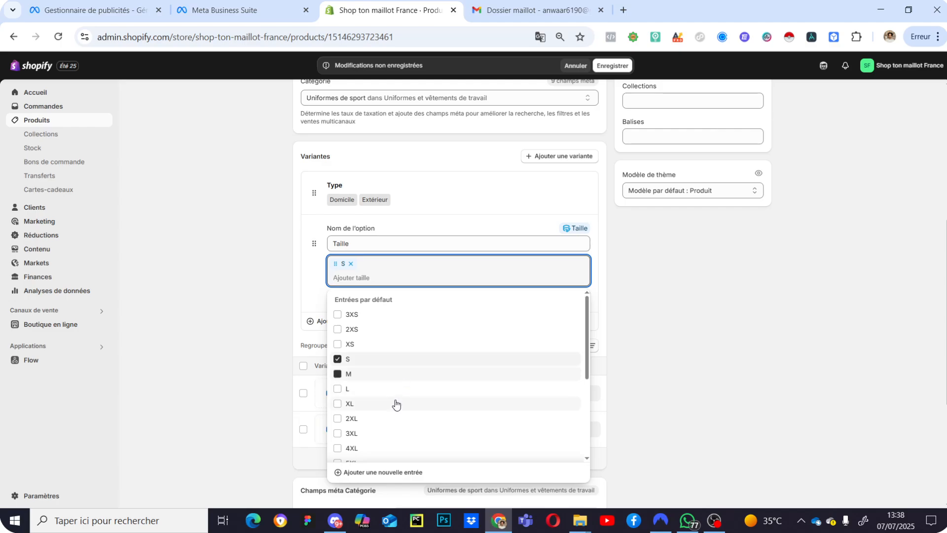
left_click(393, 390)
left_click(392, 405)
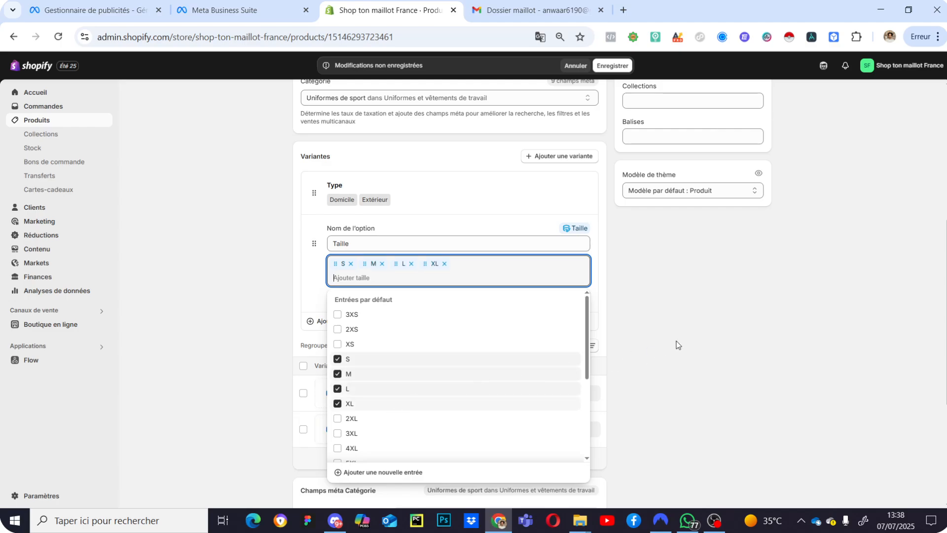
left_click(673, 344)
left_click(571, 297)
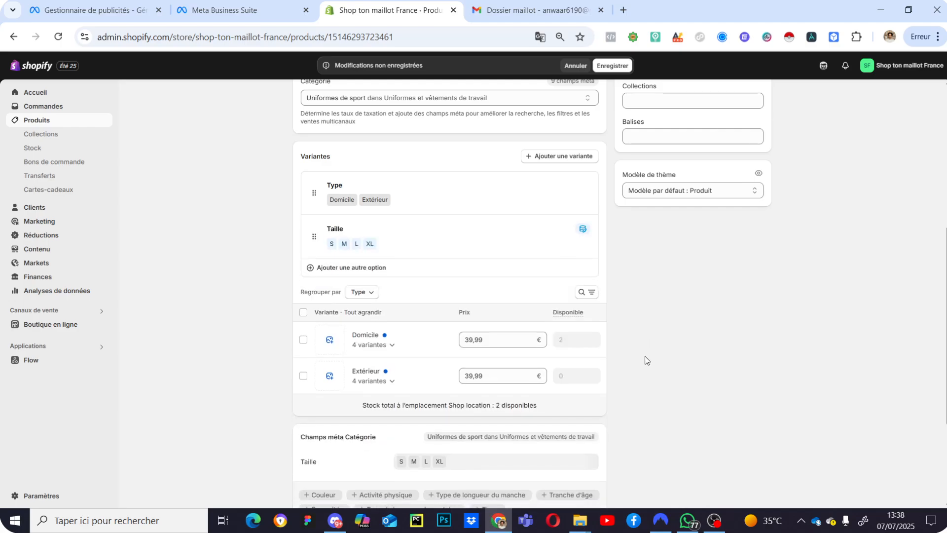
scroll(636, 375, "down", 3)
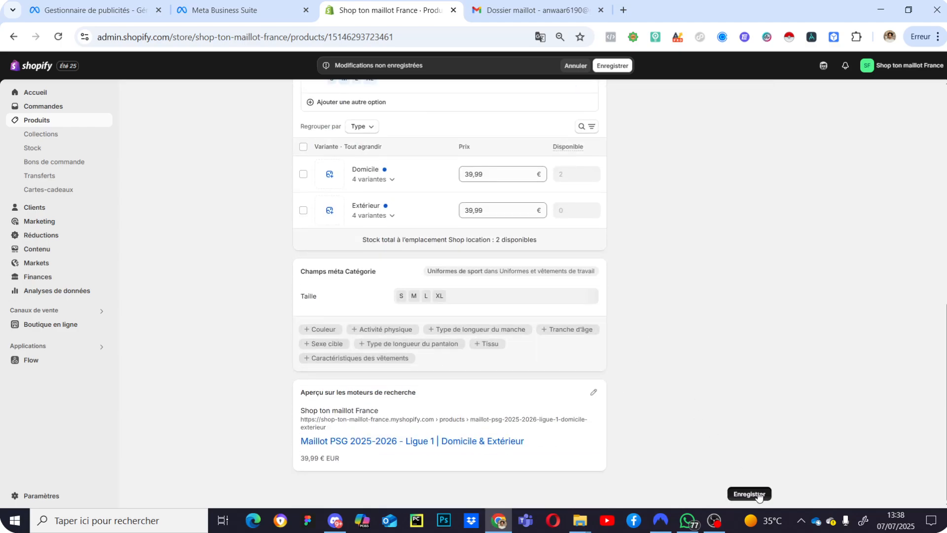
key("ctrl+s")
Preview the PSG shirt's product page in the online store and examine its images, variant selection and page sections
scroll(736, 386, "up", 5)
scroll(708, 316, "up", 4)
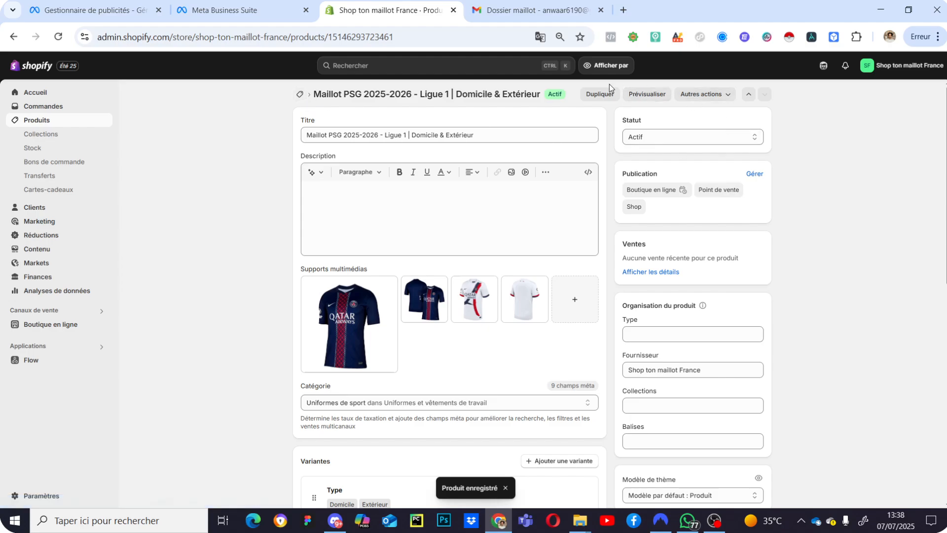
left_click(657, 95)
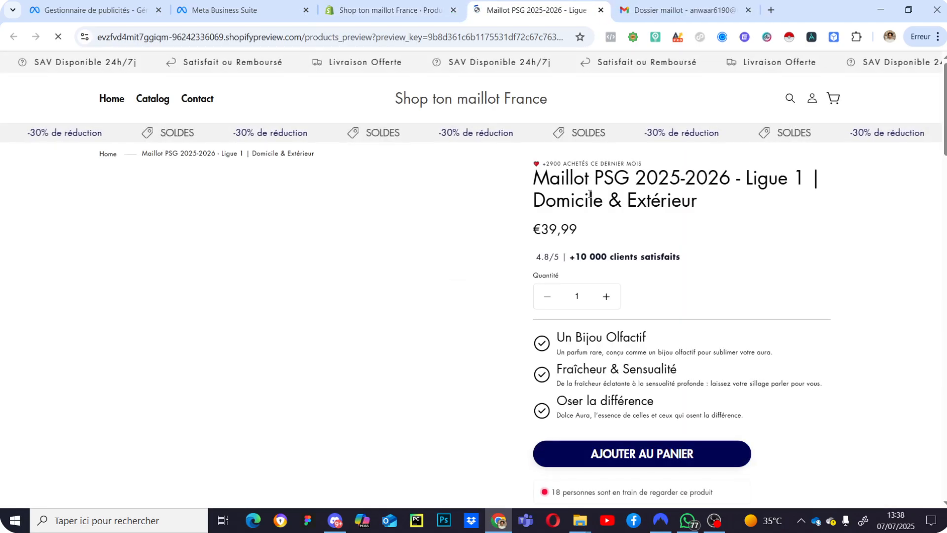
scroll(613, 262, "down", 2)
scroll(660, 289, "down", 3)
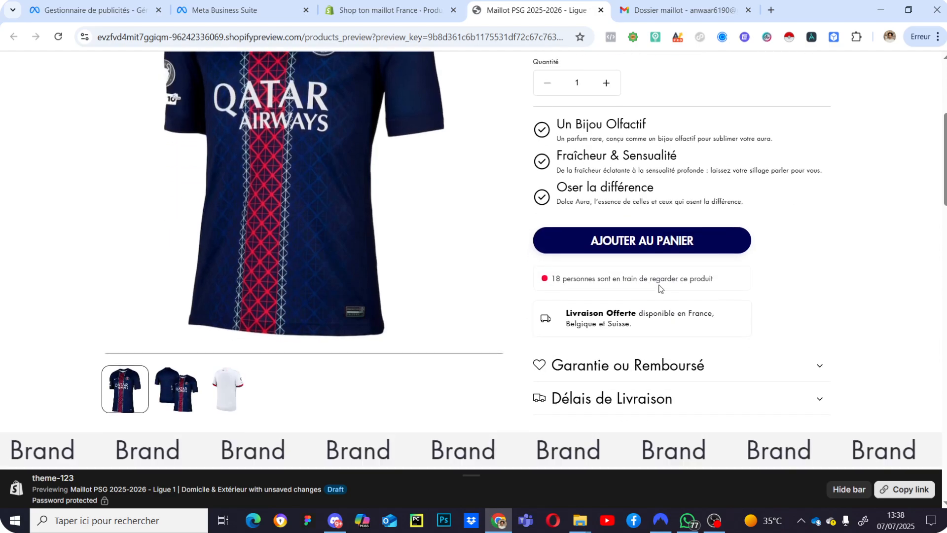
scroll(607, 261, "up", 5)
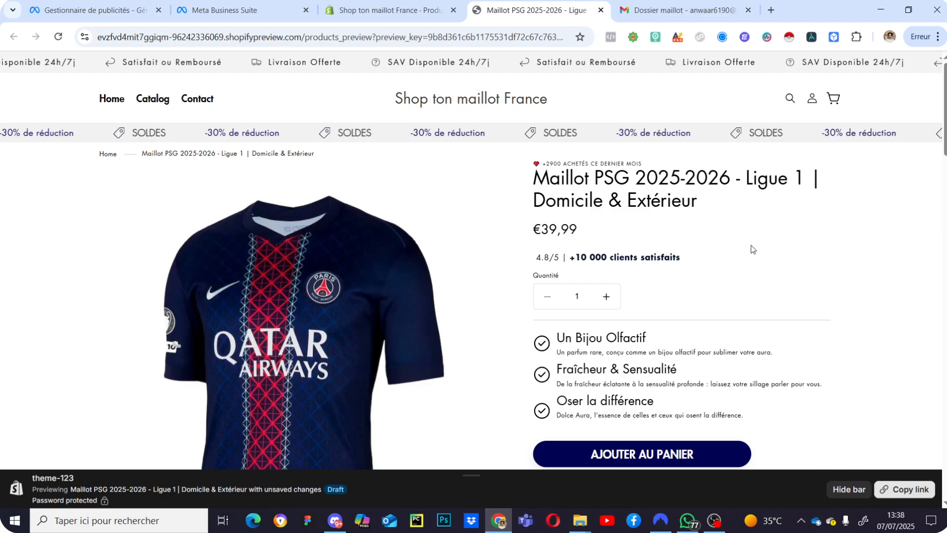
scroll(751, 249, "down", 15)
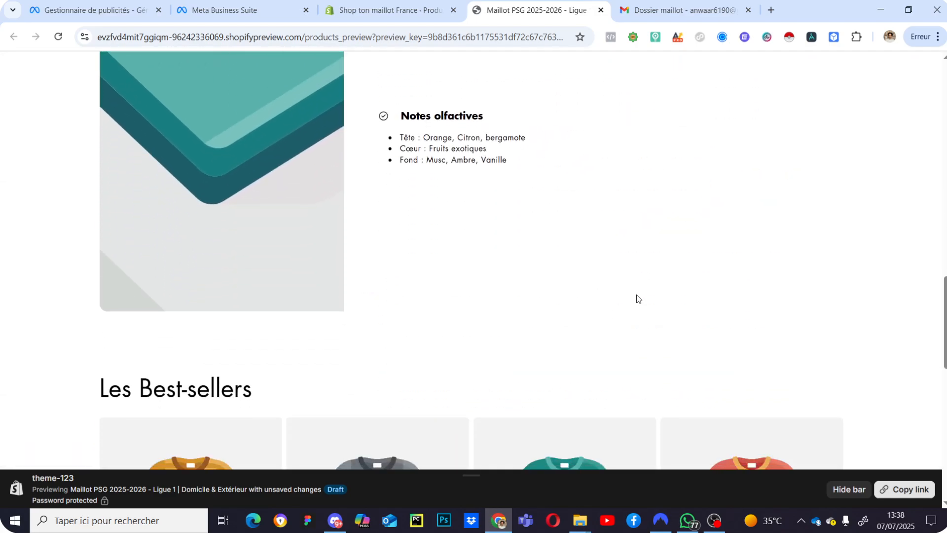
scroll(638, 310, "down", 5)
scroll(657, 321, "up", 18)
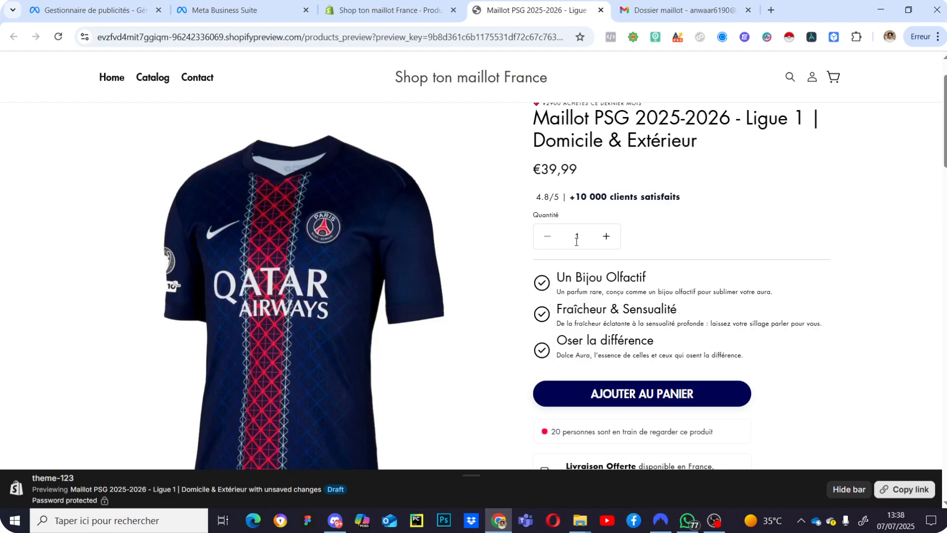
scroll(575, 242, "up", 2)
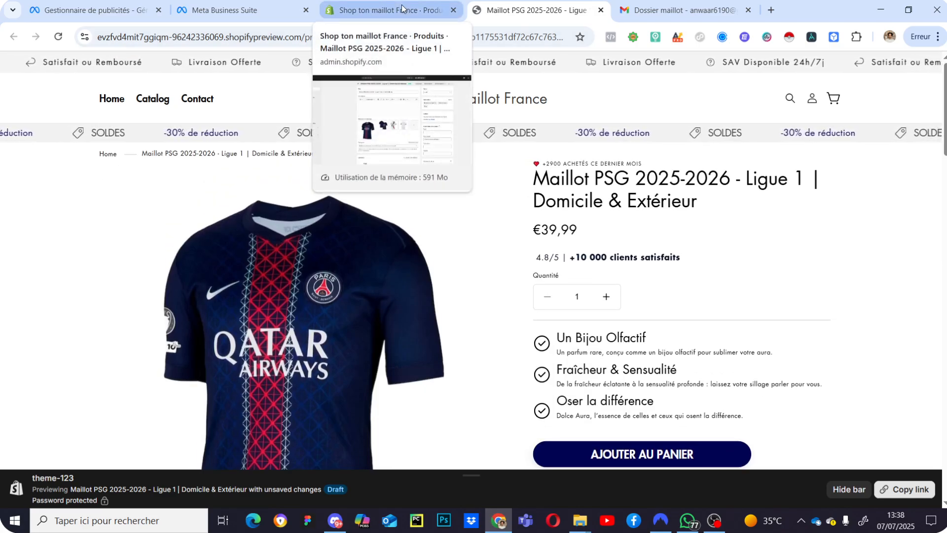
scroll(592, 306, "down", 1)
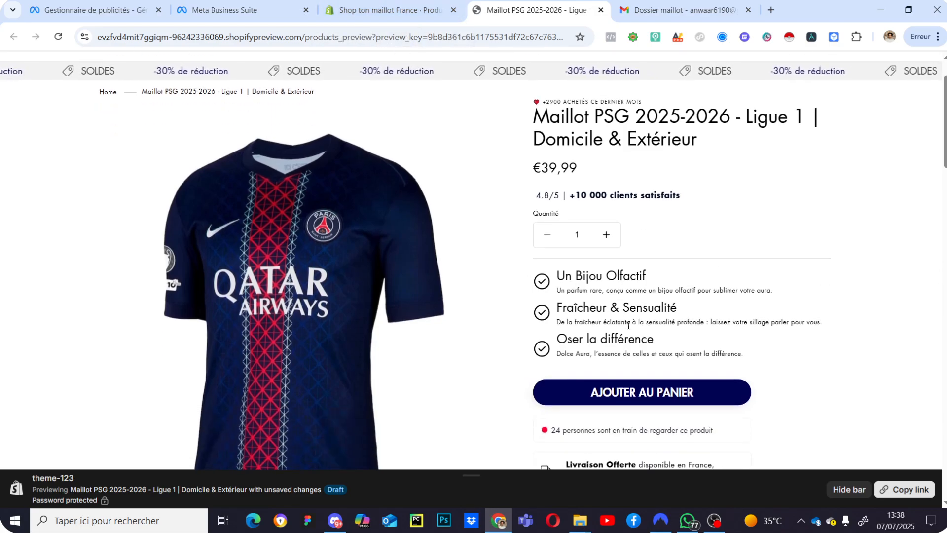
scroll(628, 325, "up", 1)
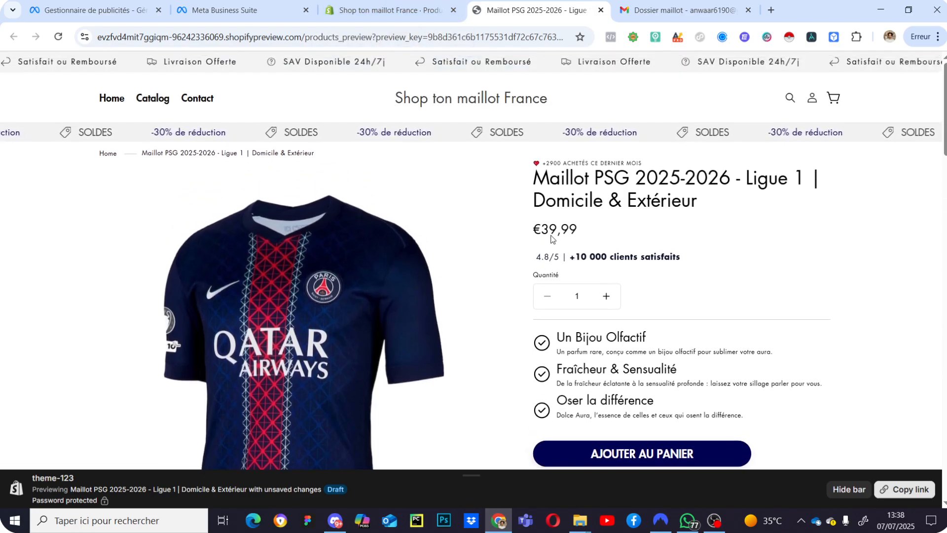
Return to the product admin and check the Maillots PSG folder for the Maillot finale LDC 2025 images folder
left_click(393, 3)
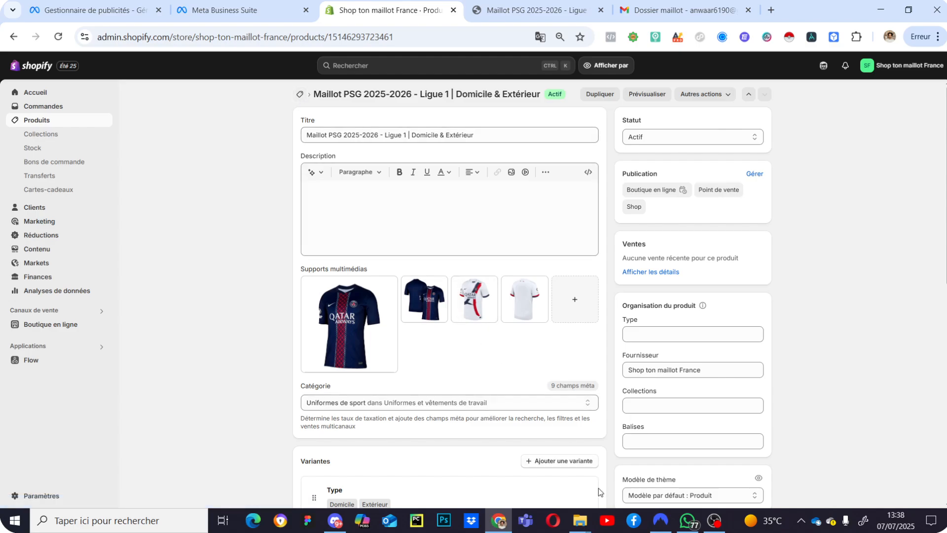
mouse_move(579, 522)
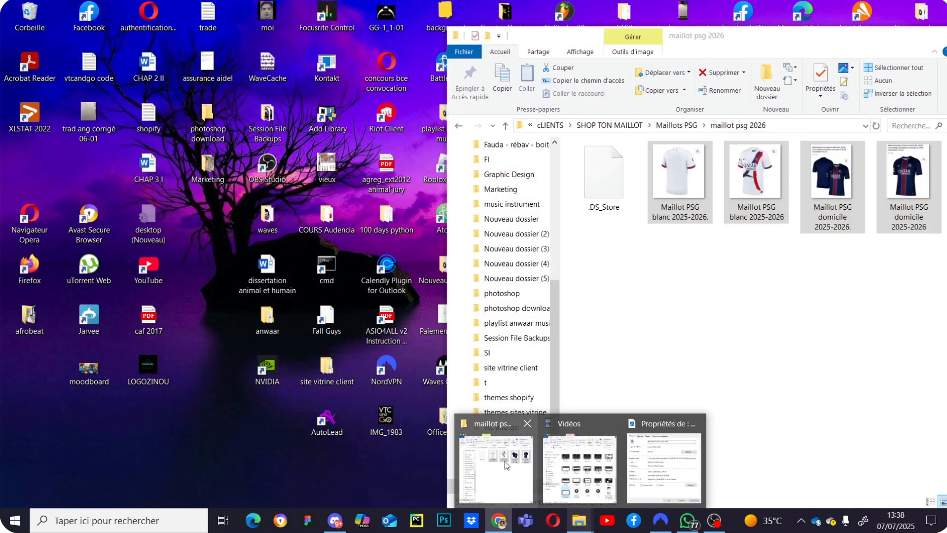
left_click(505, 461)
left_click(676, 125)
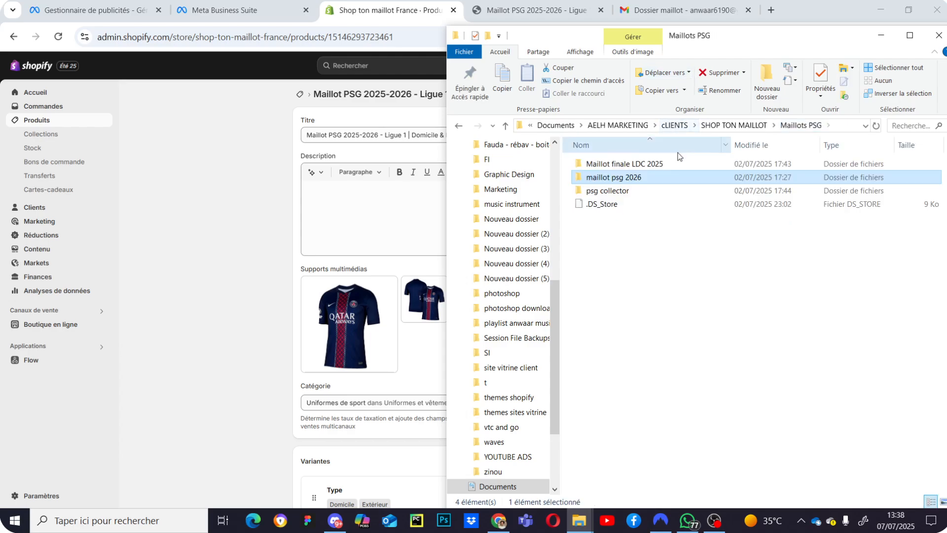
left_click(656, 166)
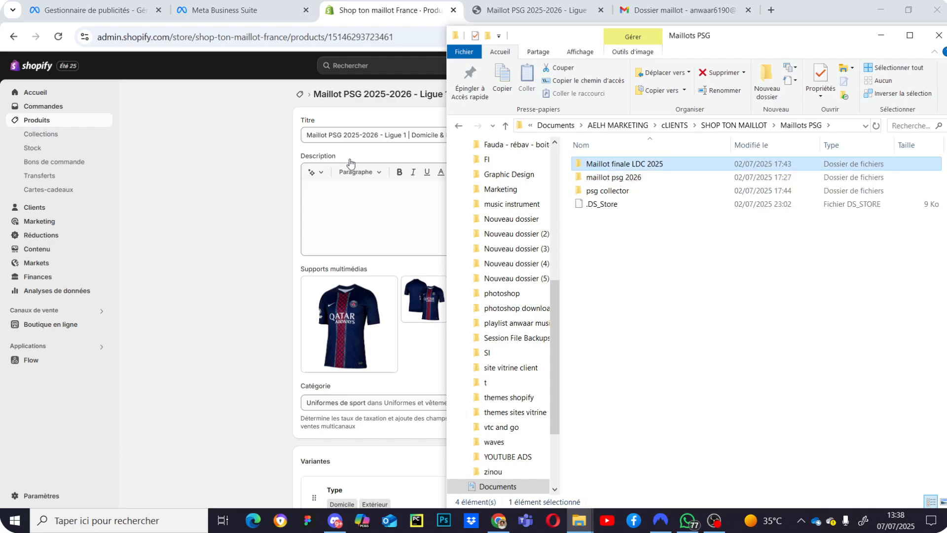
left_click(223, 179)
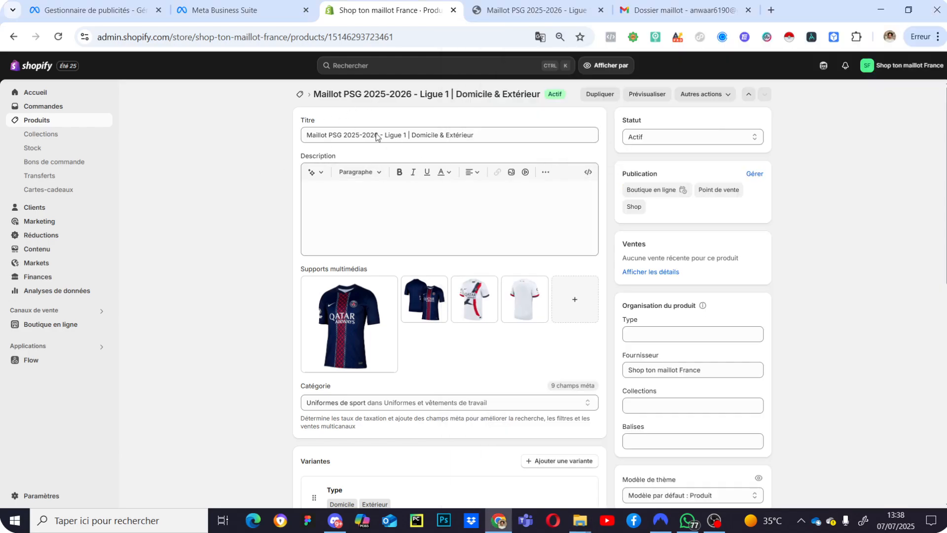
Reopen the PSG 2025-2026 product from the product list, start duplicating it, and remove "Ligue 1" and "(Copie)" from the duplicate's title
left_click(301, 94)
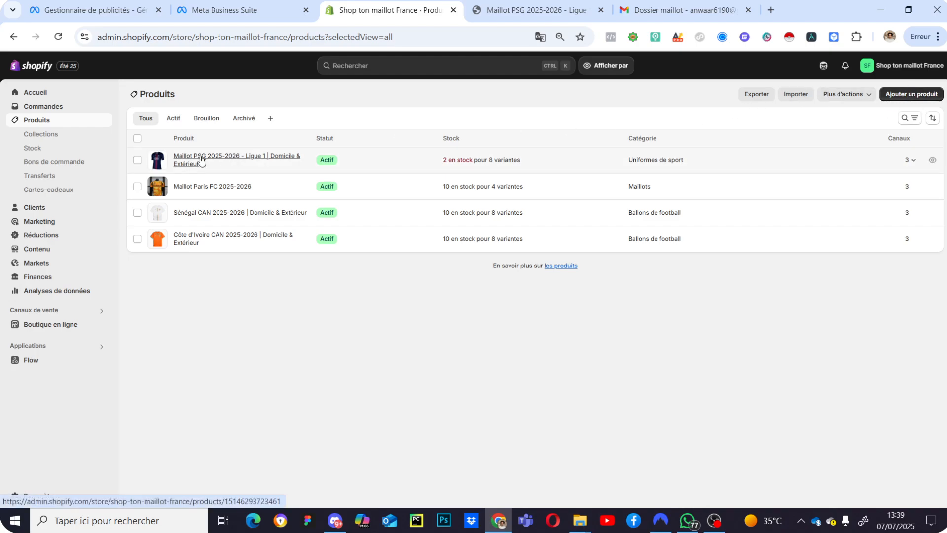
left_click(281, 160)
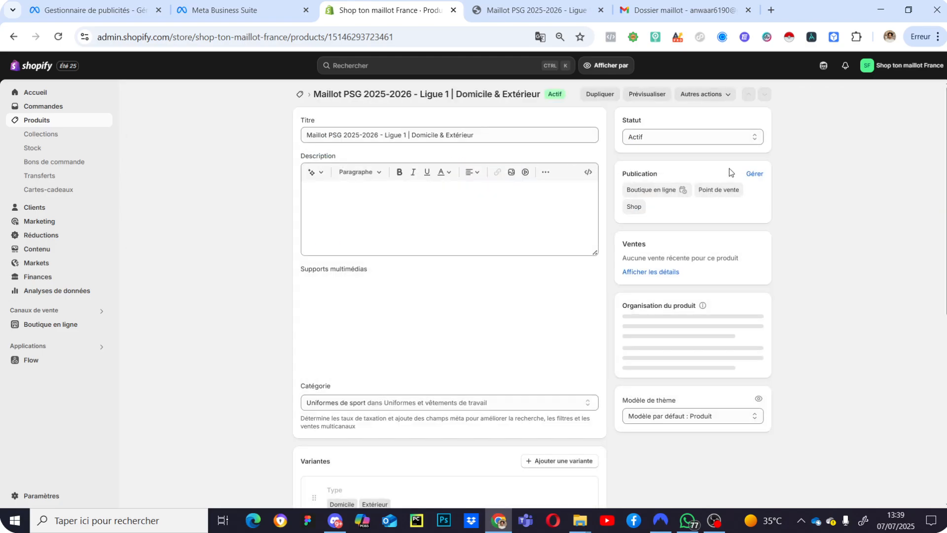
left_click(610, 96)
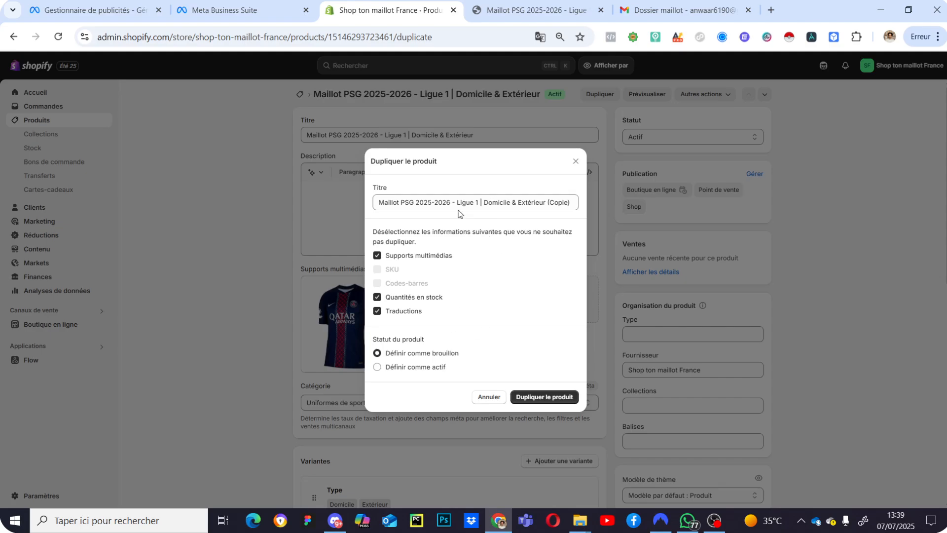
left_click_drag(479, 201, 463, 204)
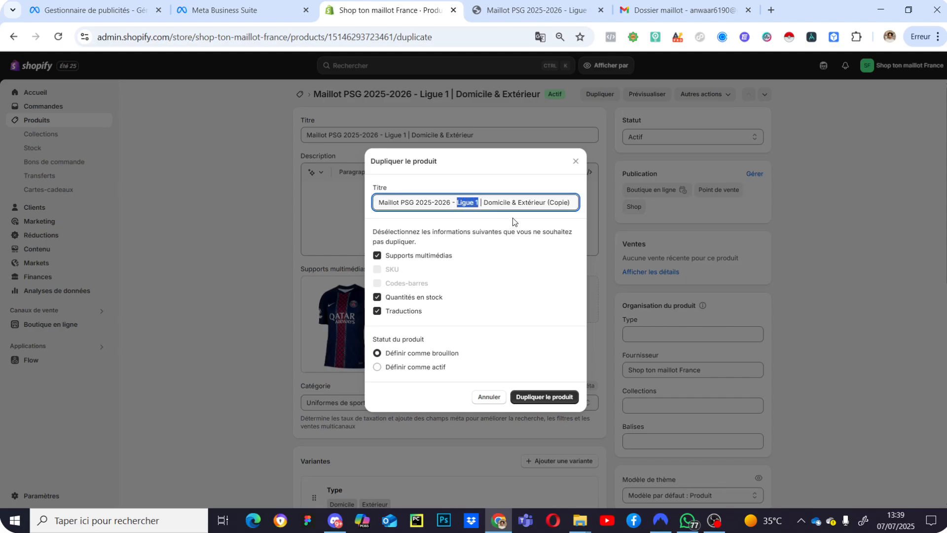
key("BackSpace")
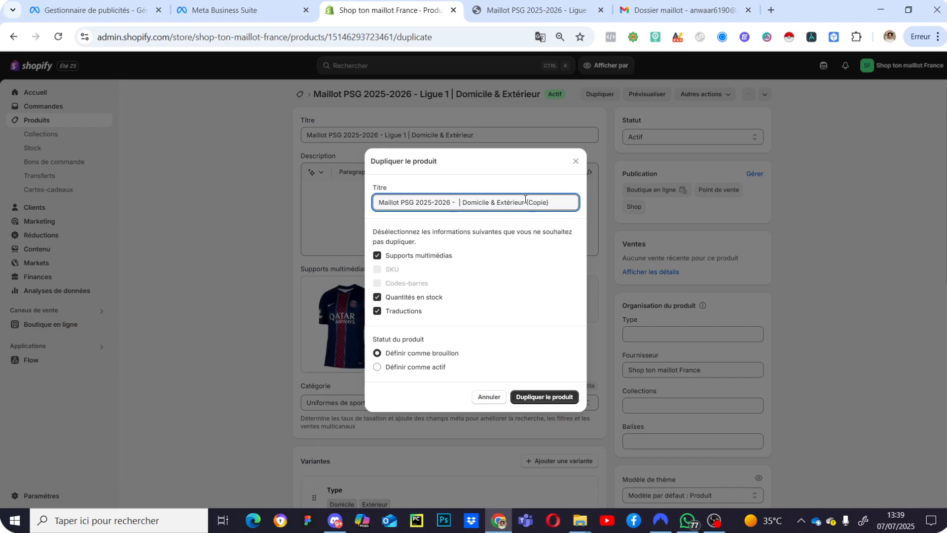
mouse_move(531, 200)
left_mouse_down()
mouse_move(549, 202)
mouse_move(526, 202)
left_mouse_up()
key("BackSpace")
Open the Maillot finale LDC 2025 folder and look over its shirt images alongside the duplicate dialog
mouse_move(702, 520)
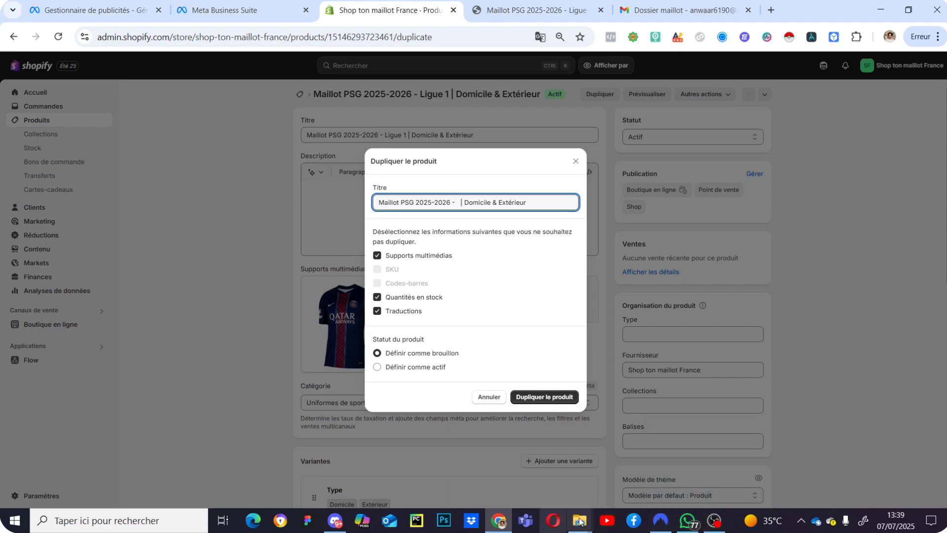
mouse_move(579, 520)
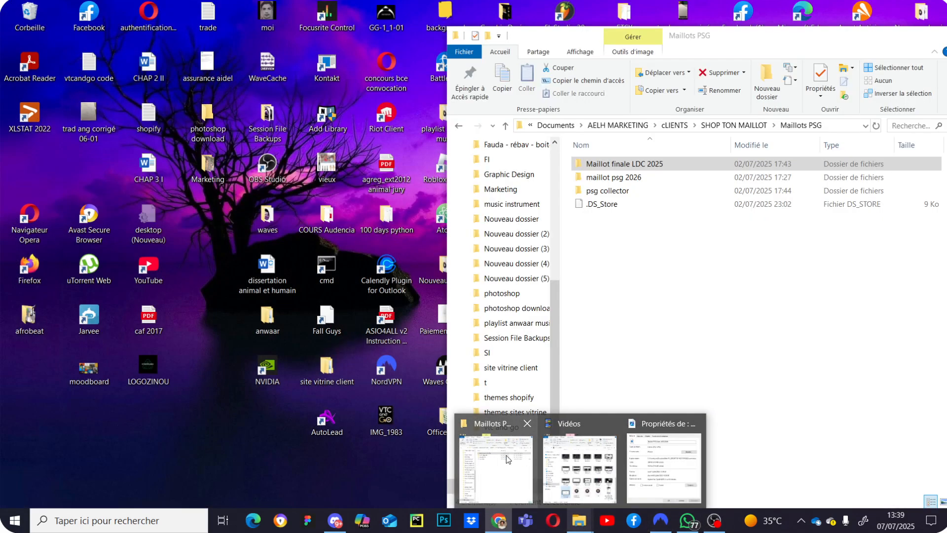
left_click(506, 455)
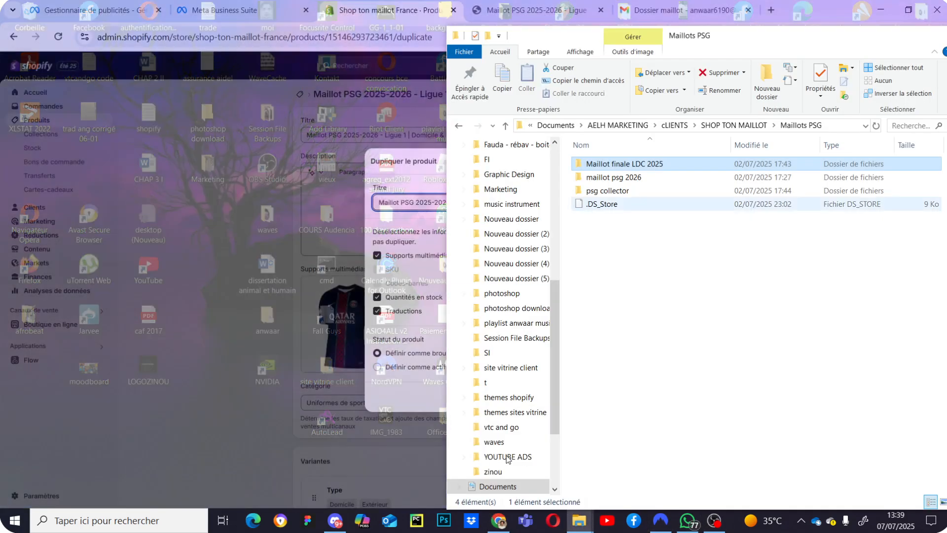
double_click(621, 168)
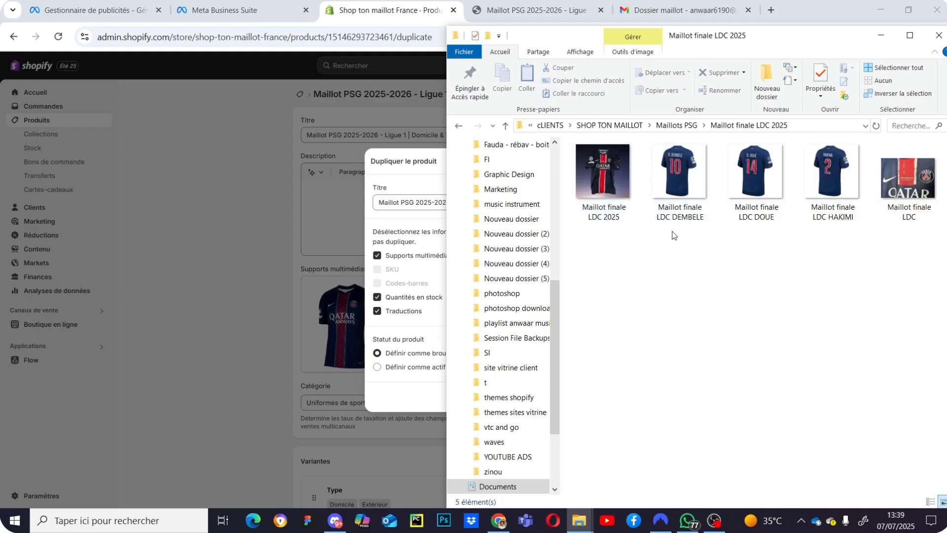
left_click_drag(766, 39, 799, 37)
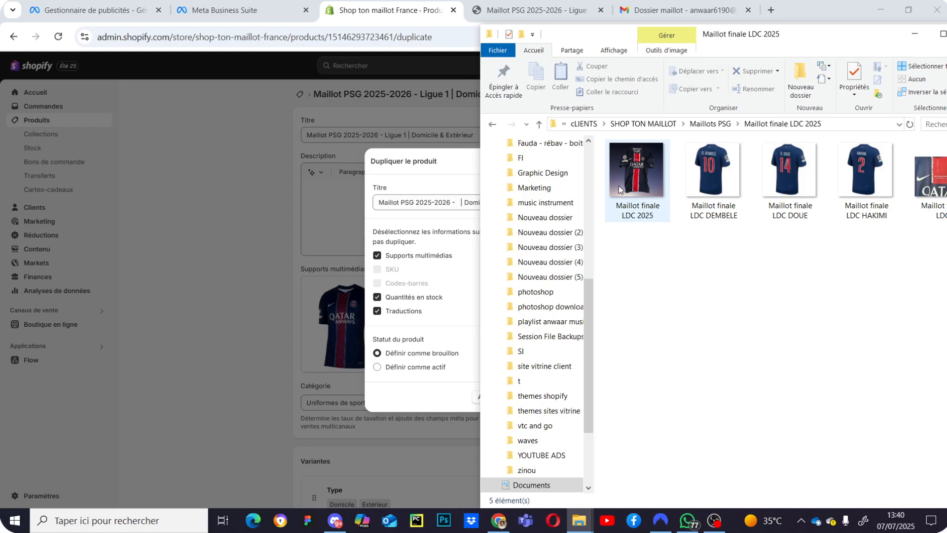
left_click_drag(830, 31, 610, 51)
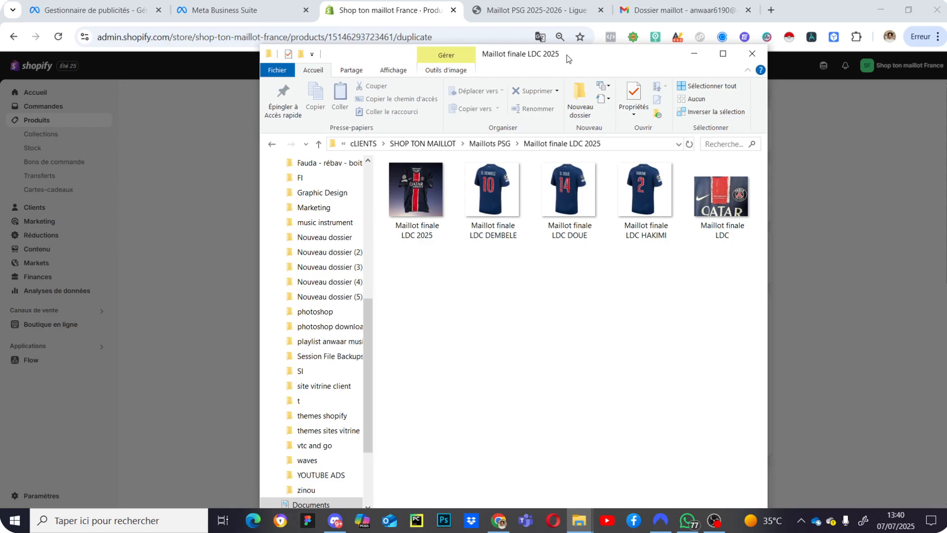
left_click_drag(568, 59, 823, 42)
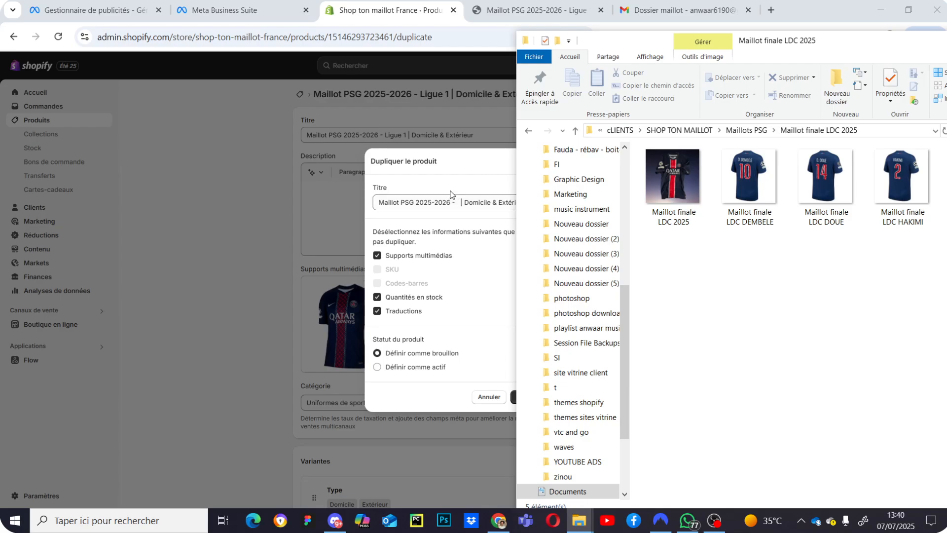
Change the duplicate's title to "Maillot PSG - Final LDC 2025", removing the 2026 season and the "Domicile & Extérieur" ending
key("BackSpace")
left_click_drag(458, 203, 432, 210)
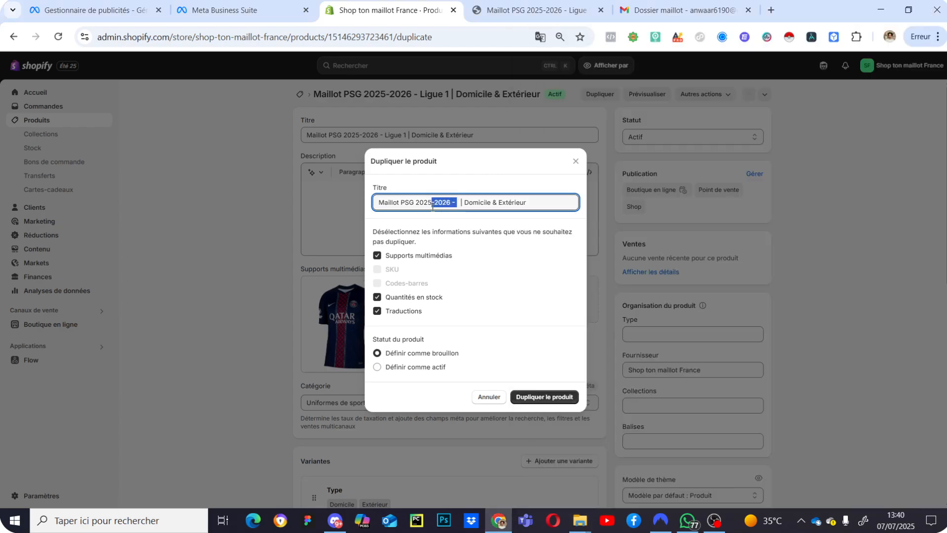
key("BackSpace")
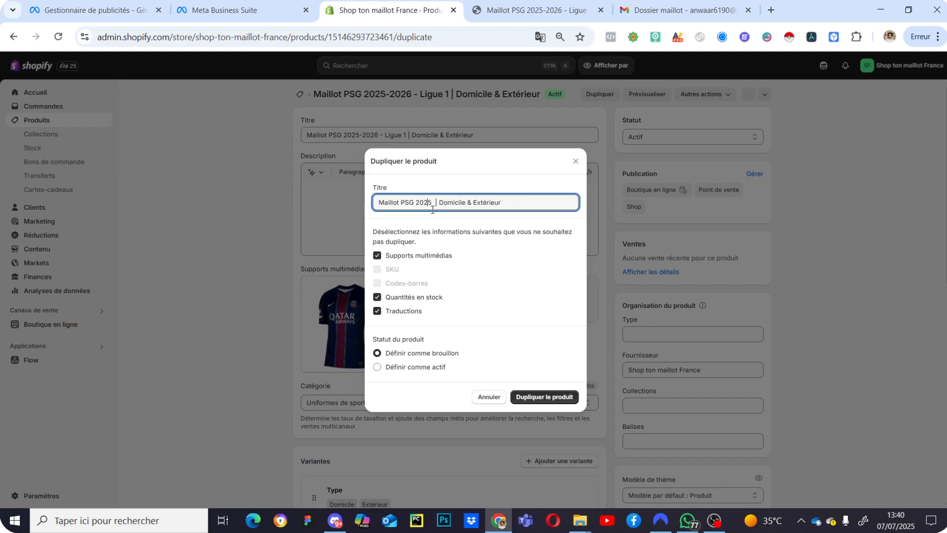
type("LDC")
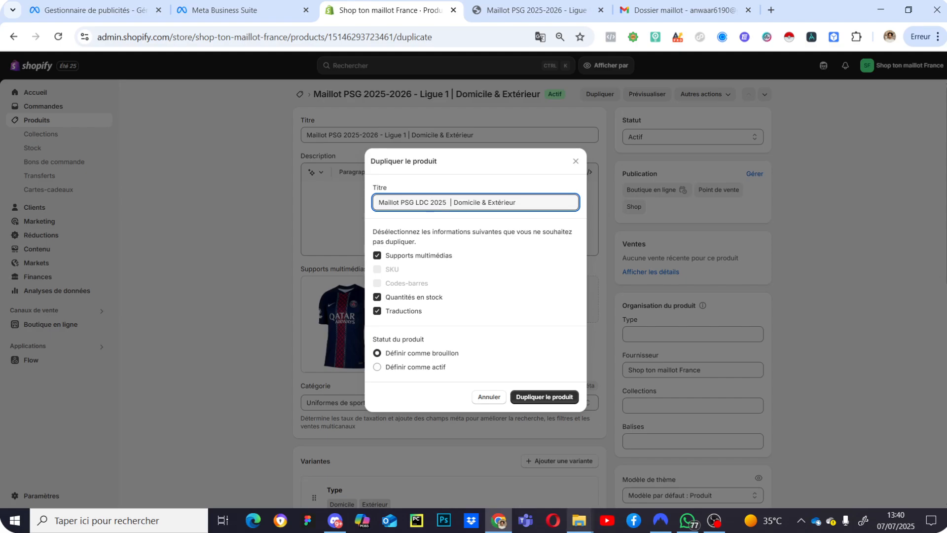
mouse_move(580, 520)
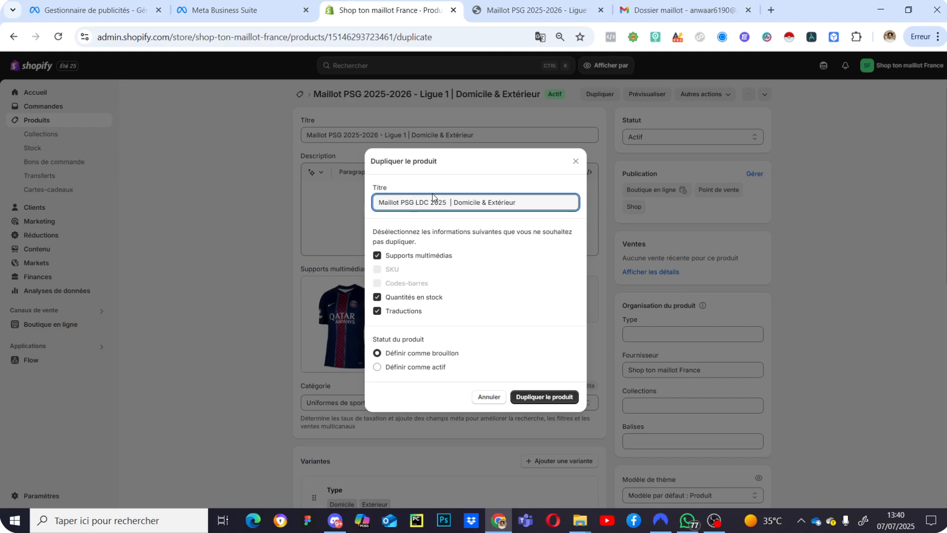
type("Final ")
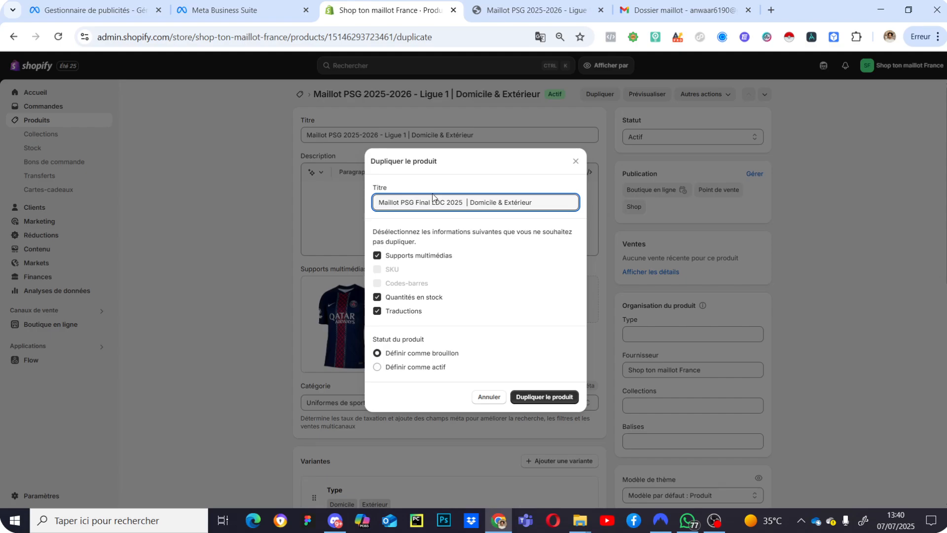
type("-")
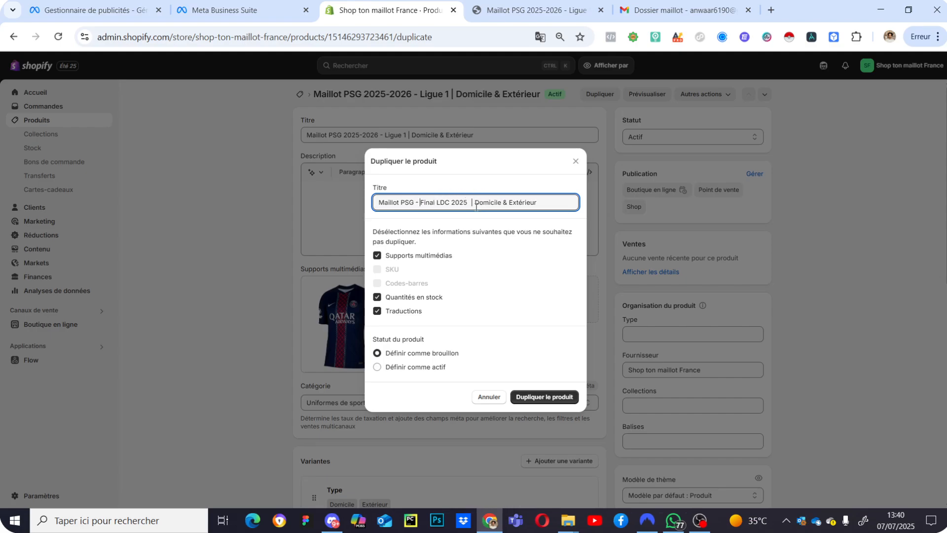
key("Delete")
left_click_drag(542, 205, 468, 208)
left_click_drag(468, 206, 470, 207)
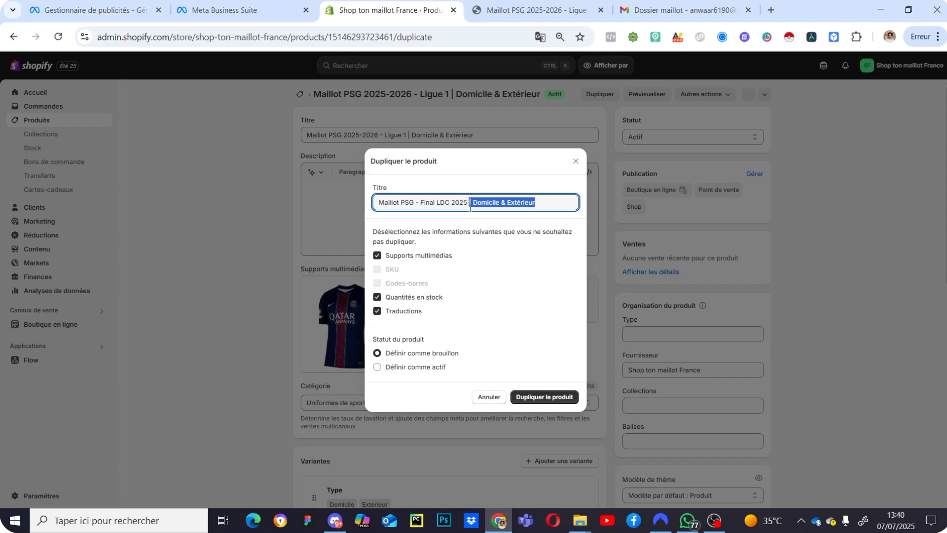
key("BackSpace")
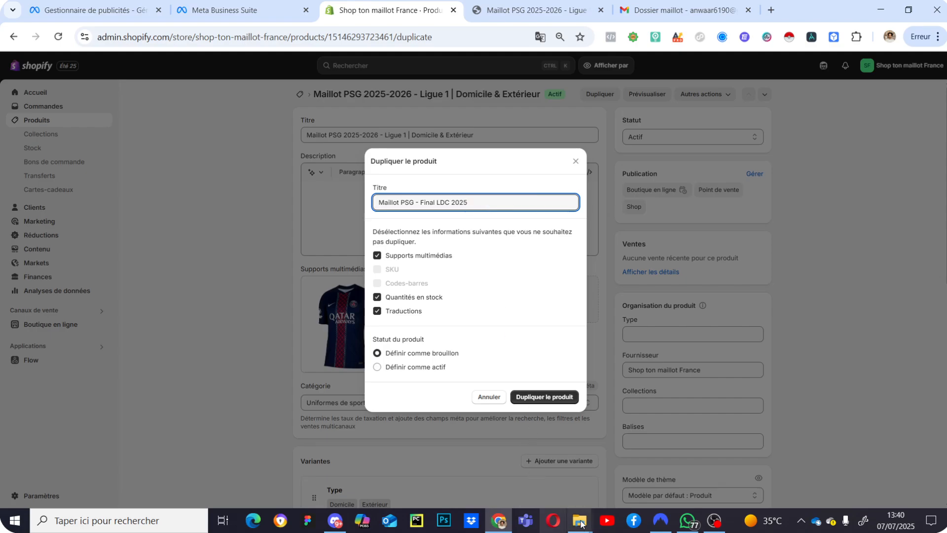
Check the shirt images in the Maillot finale LDC 2025 folder, and create the duplicate as an active product without copying its media
mouse_move(581, 518)
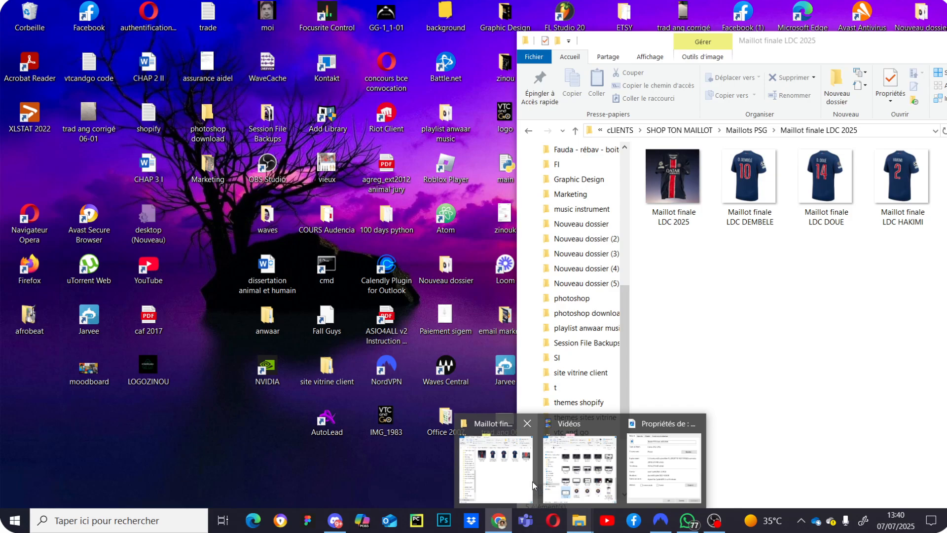
left_click(533, 486)
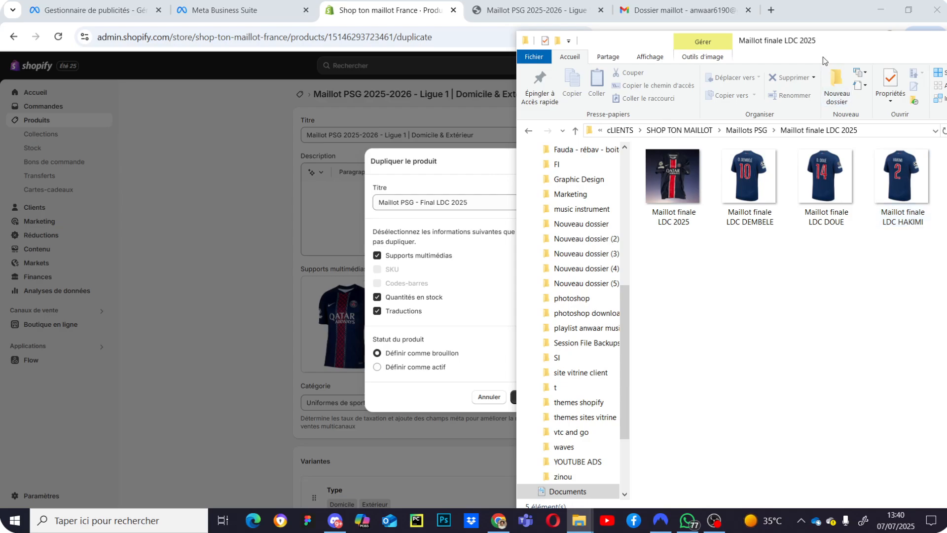
left_click_drag(818, 41, 702, 46)
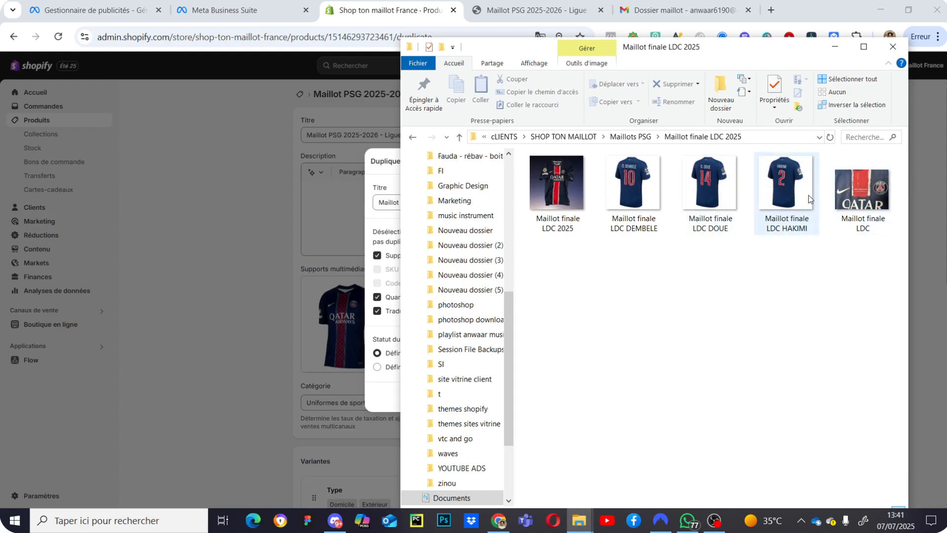
left_click(836, 49)
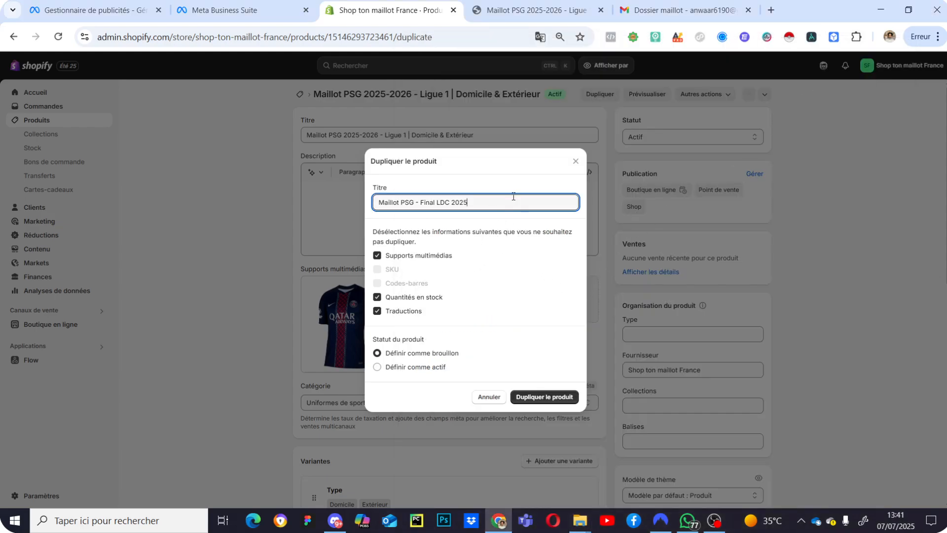
left_click(429, 258)
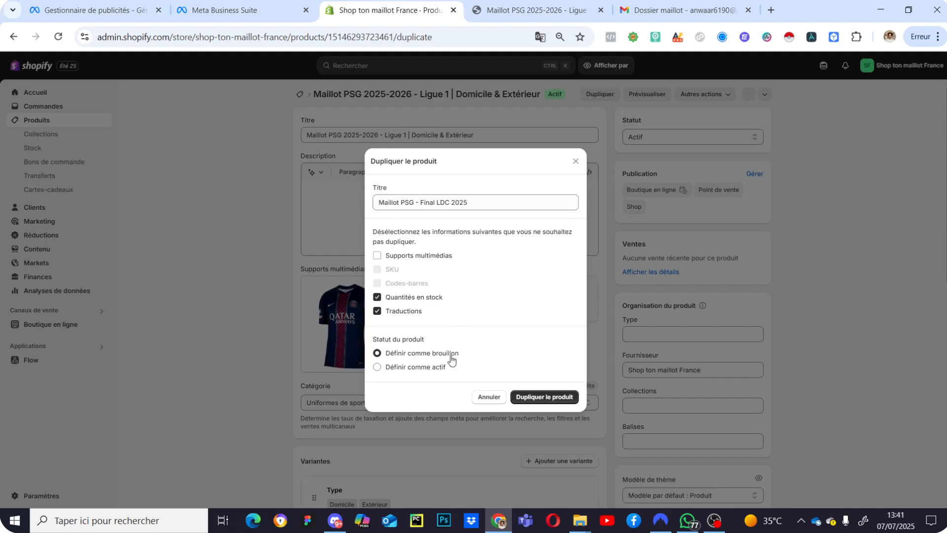
left_click(430, 369)
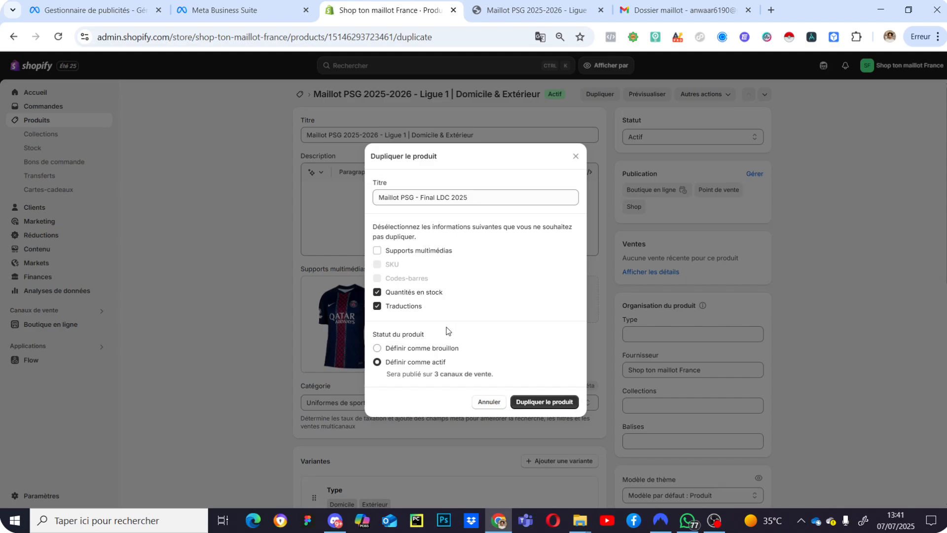
left_click(544, 402)
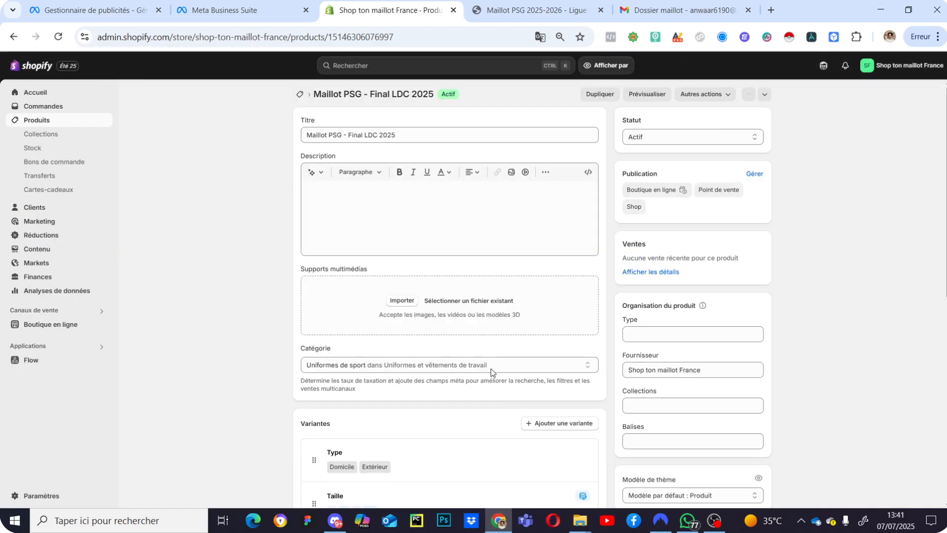
Replace the Type option's values Domicile and Extérieur with Hakimi and Dembélé, and add Doué as a third value
scroll(492, 371, "down", 3)
scroll(476, 396, "down", 1)
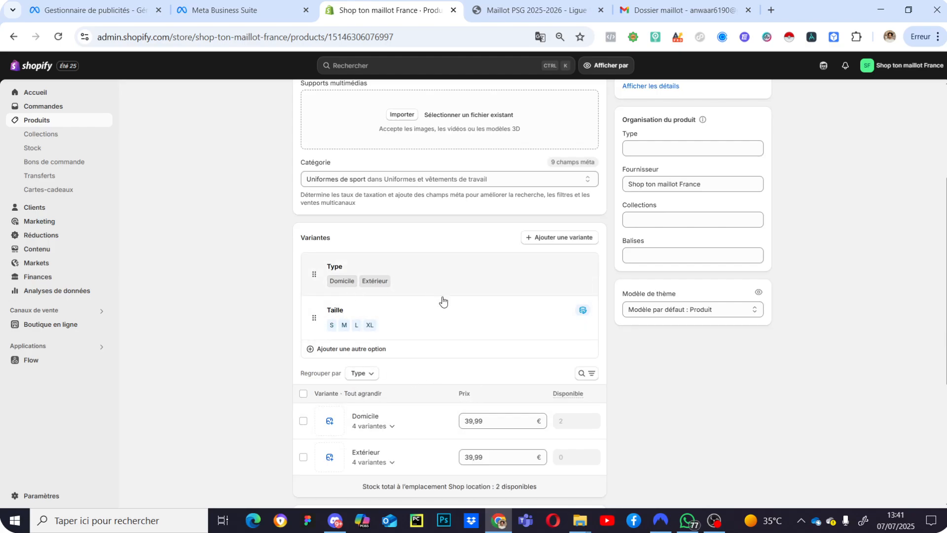
left_click(416, 281)
double_click(376, 320)
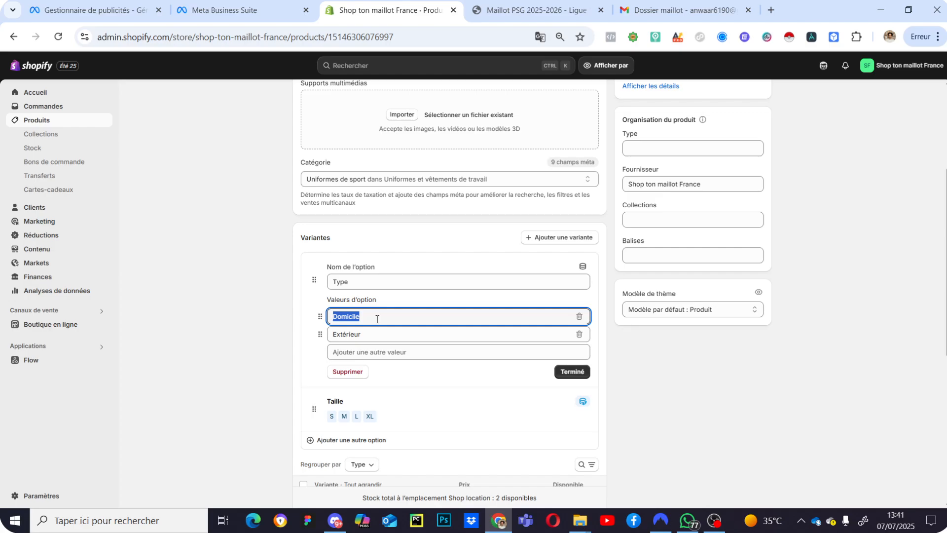
type("Hakimi")
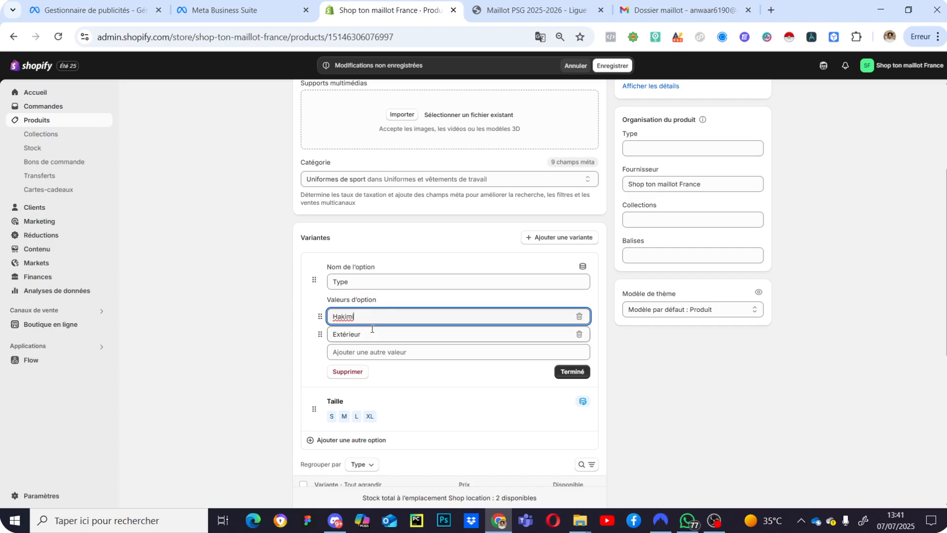
left_click(371, 330)
double_click(374, 338)
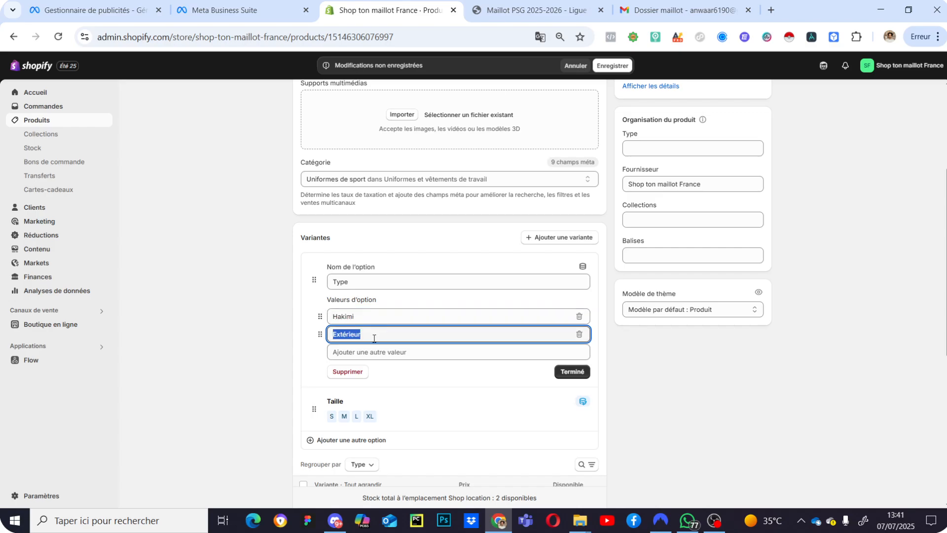
type("Dembélé")
key("Tab")
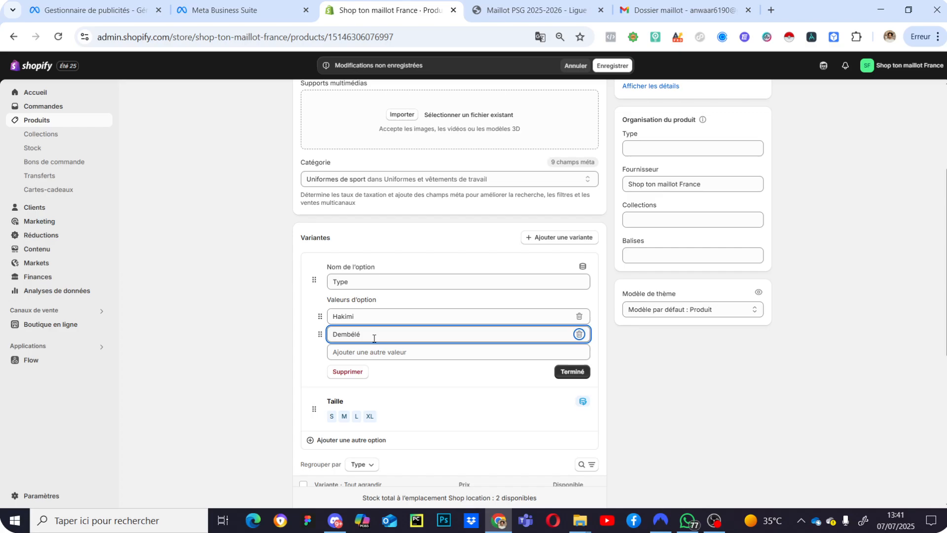
key("Tab")
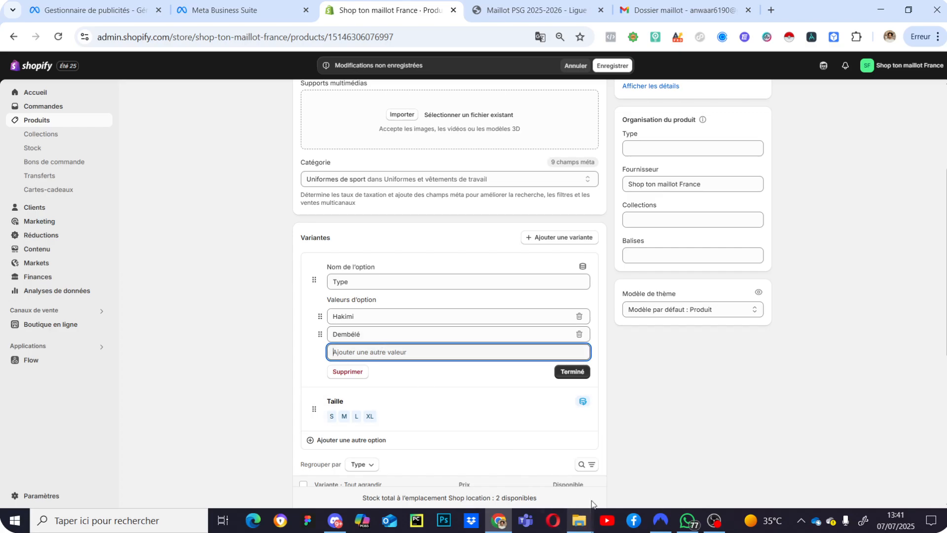
type("Doué")
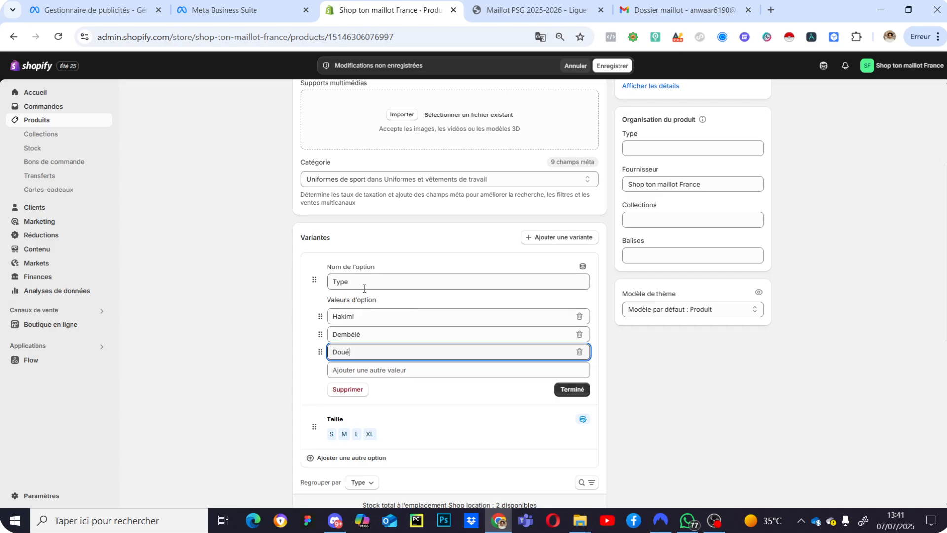
Rename the Type option to "Joueur", finish editing it, and save the product
left_click_drag(384, 284, 327, 283)
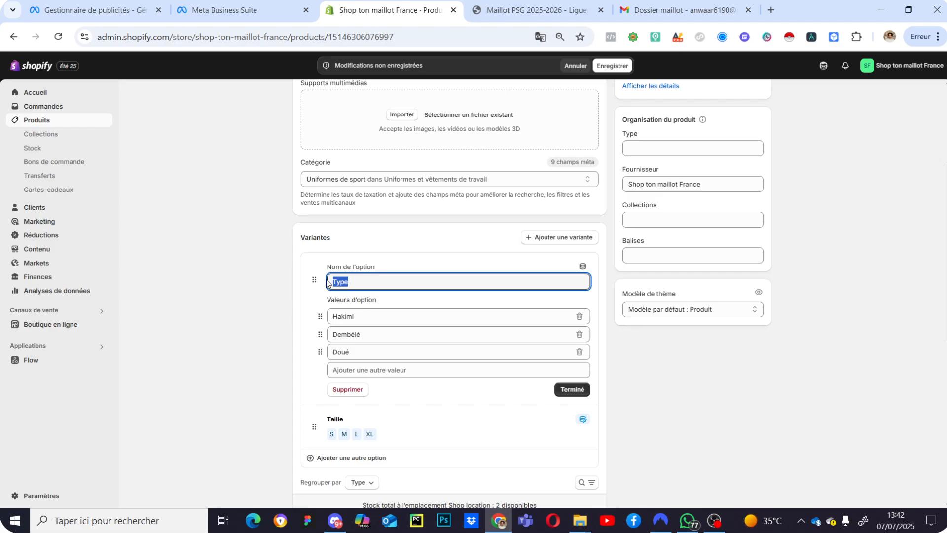
type("Joueur")
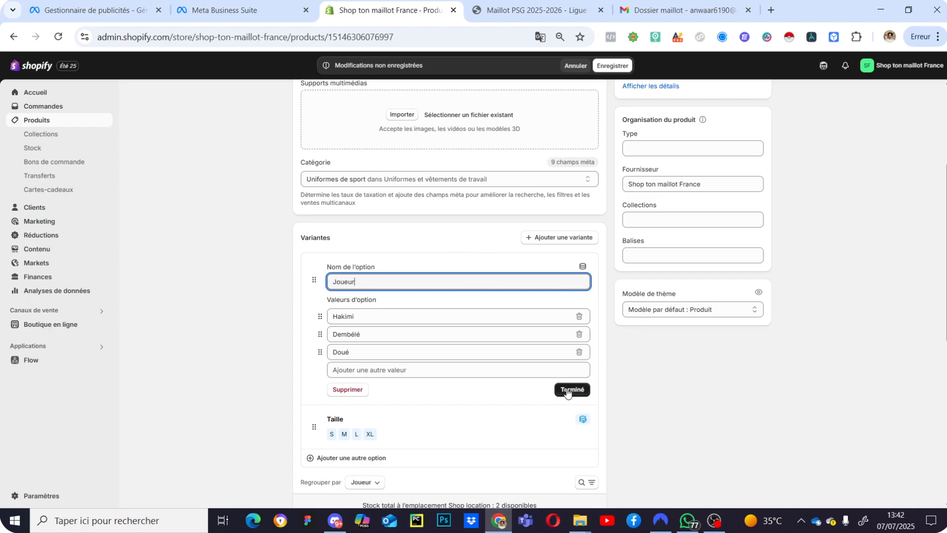
scroll(651, 402, "down", 6)
scroll(627, 316, "up", 3)
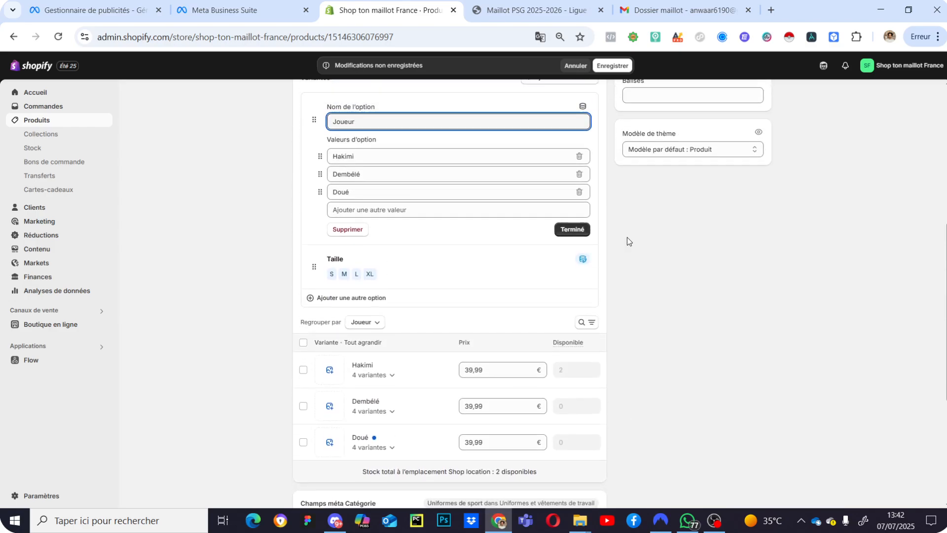
scroll(627, 237, "up", 3)
left_click(572, 392)
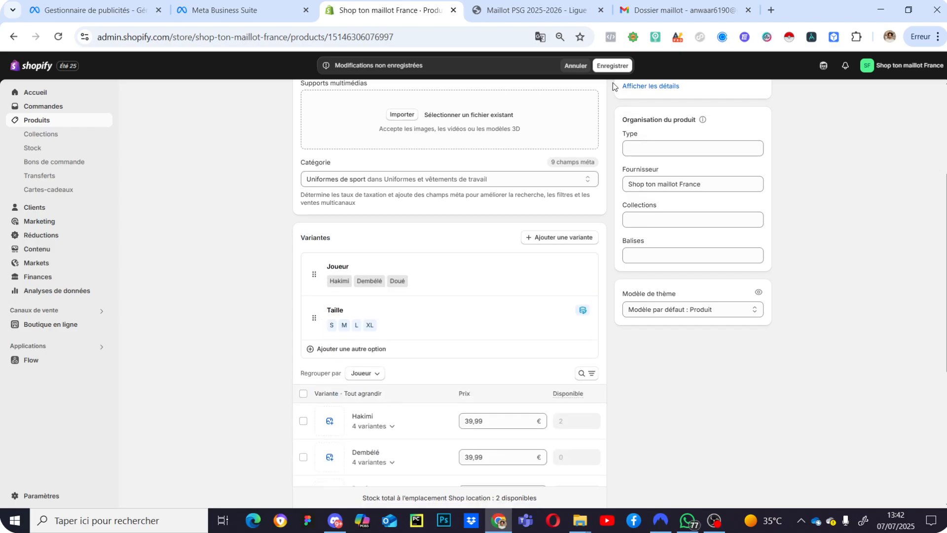
left_click(612, 66)
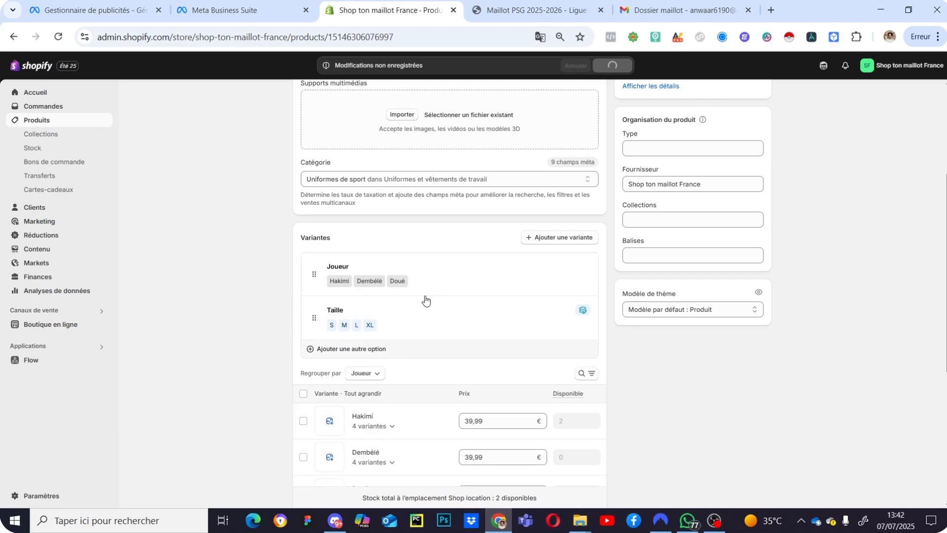
Add all five shirt images from the Maillot finale LDC 2025 folder to the product's media
scroll(626, 322, "down", 5)
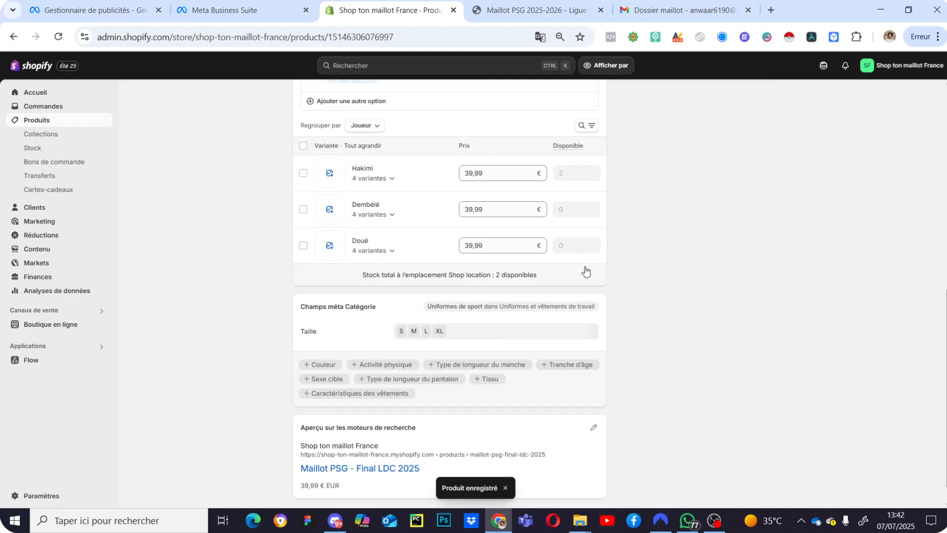
scroll(654, 300, "up", 6)
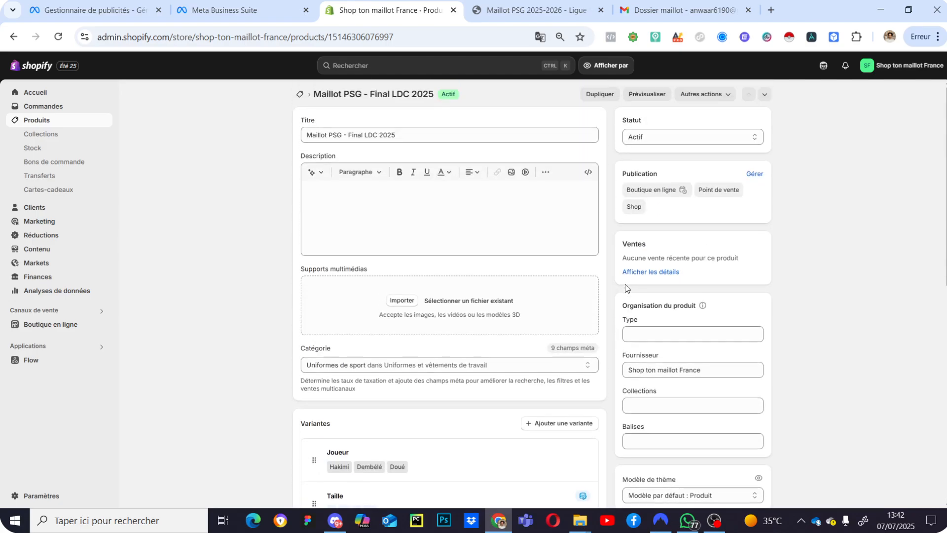
scroll(635, 279, "down", 4)
scroll(701, 328, "up", 4)
scroll(622, 224, "down", 3)
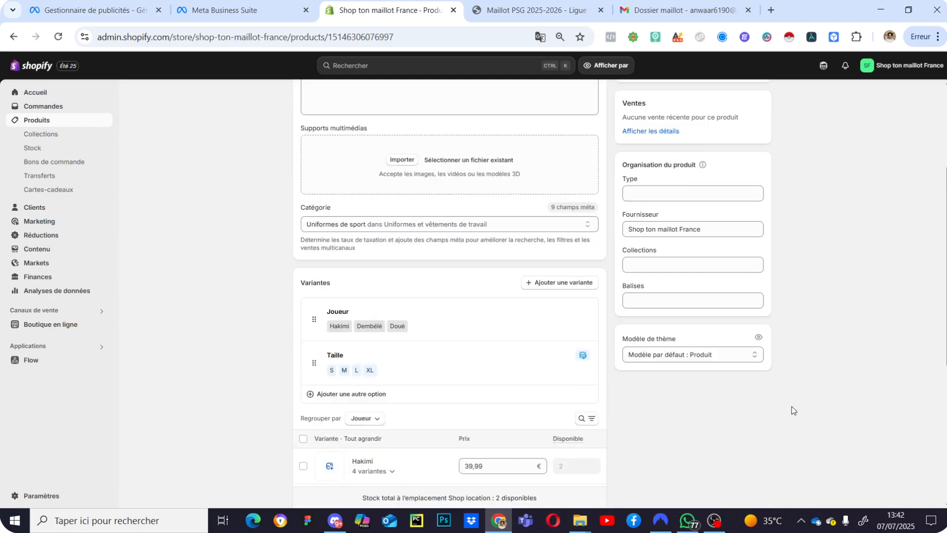
scroll(610, 292, "up", 3)
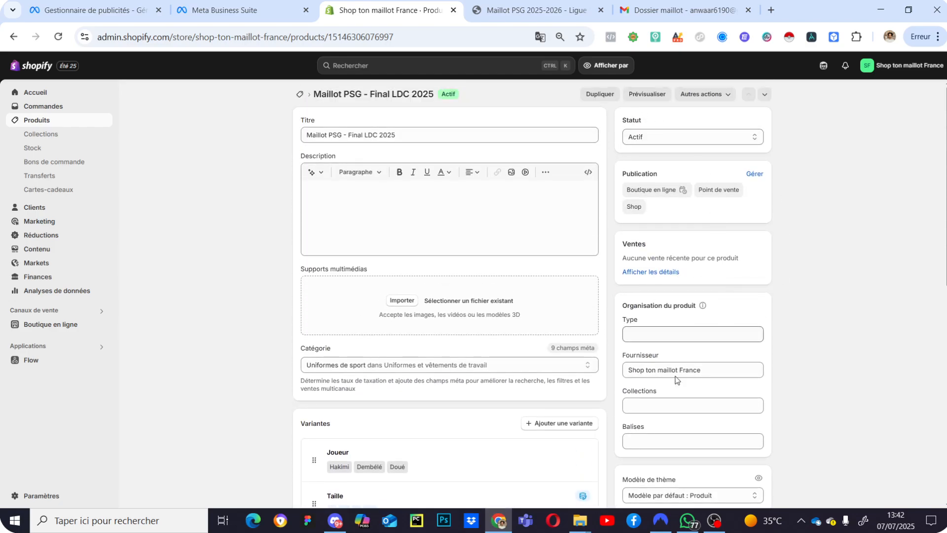
left_click(391, 302)
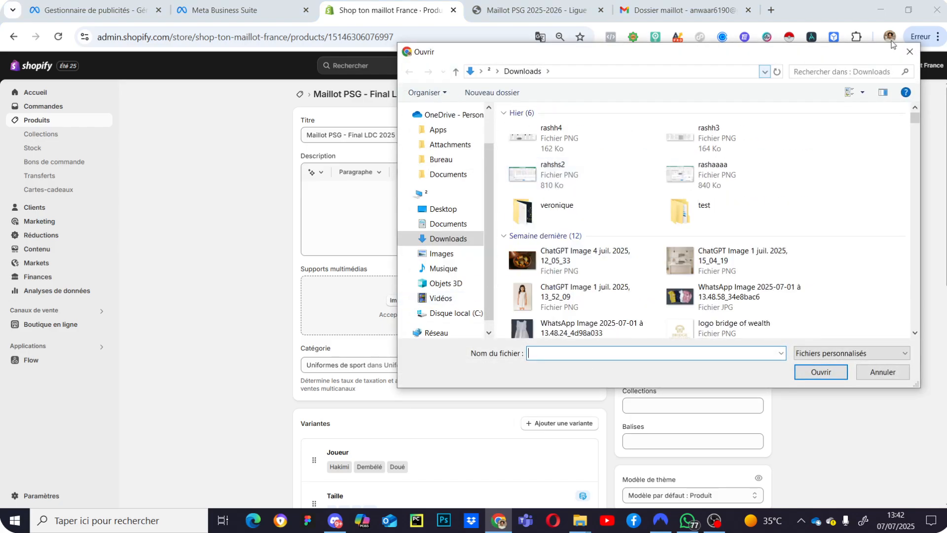
left_click(910, 52)
mouse_move(579, 520)
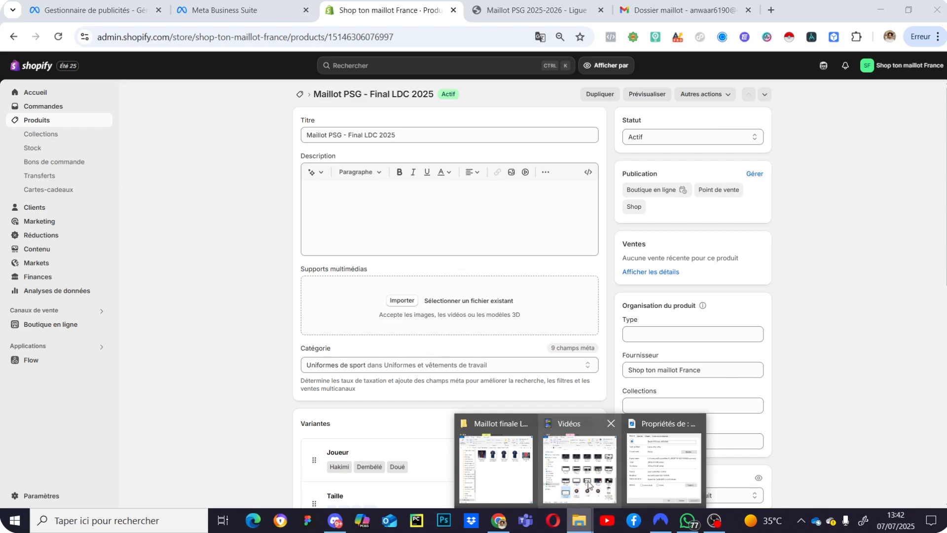
left_click(496, 468)
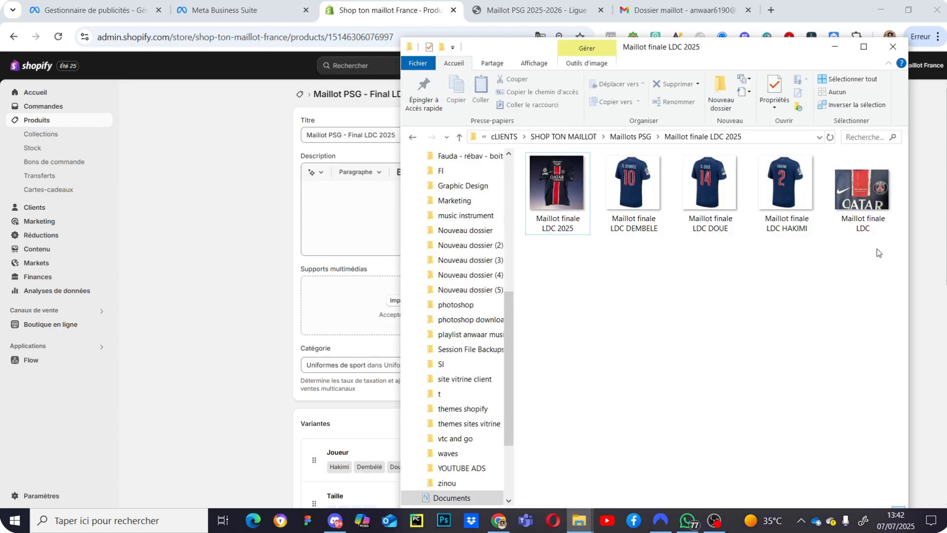
left_click_drag(877, 252, 408, 320)
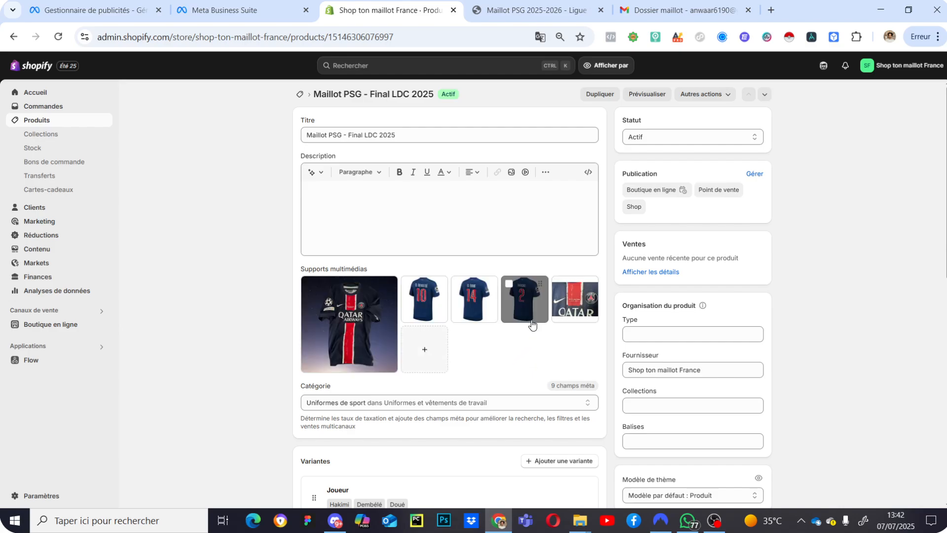
Move the Hakimi number 2 shirt image ahead of the other player images, and check the Joueur option's values
left_click_drag(524, 320, 419, 309)
scroll(426, 331, "down", 6)
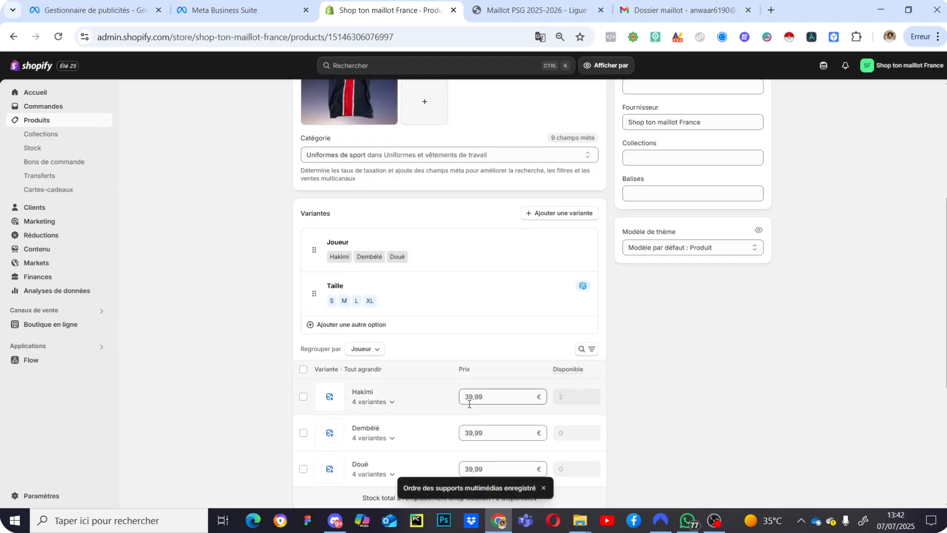
scroll(435, 306, "up", 2)
scroll(449, 307, "up", 1)
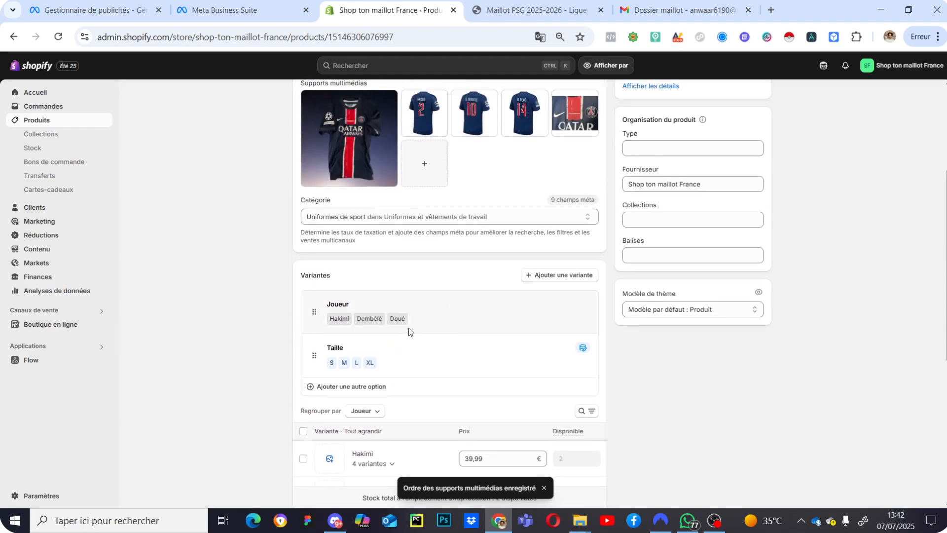
left_click(452, 314)
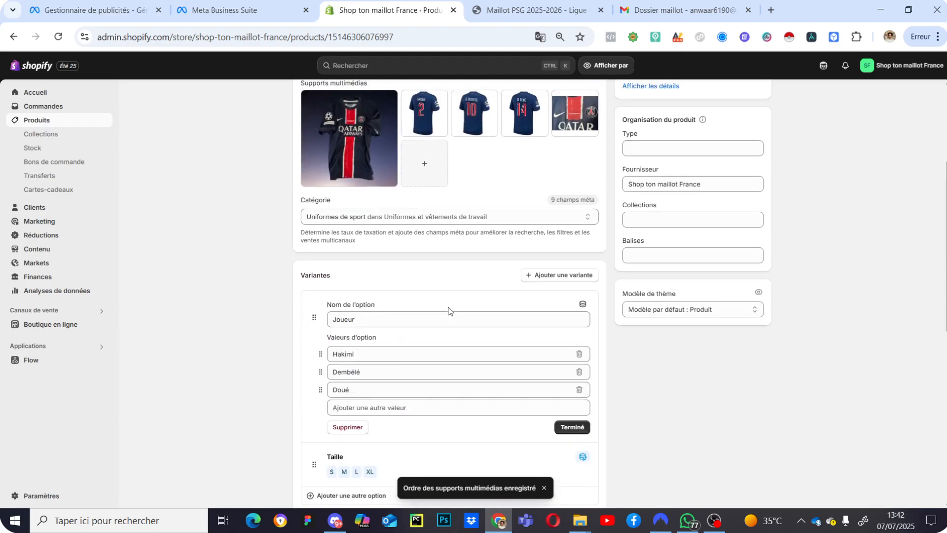
left_click(567, 425)
Assign the matching player shirt image to each Joueur variant: number 2 to Hakimi, number 10 to Dembélé and number 14 to Doué
scroll(585, 387, "down", 5)
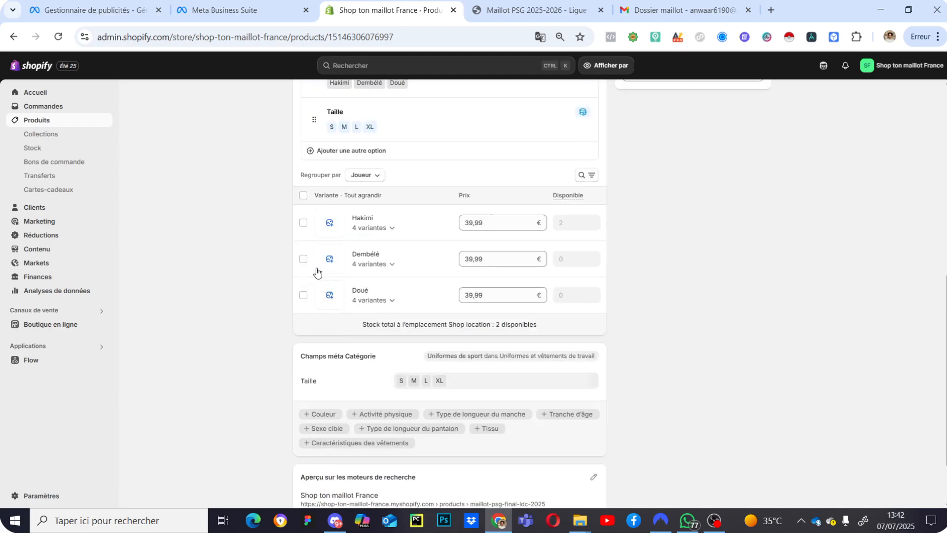
left_click(328, 222)
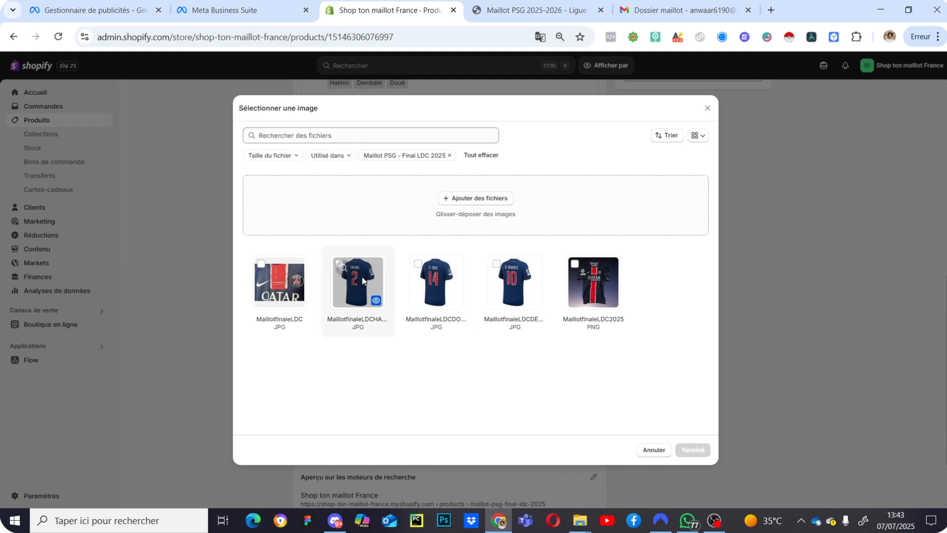
left_click(691, 450)
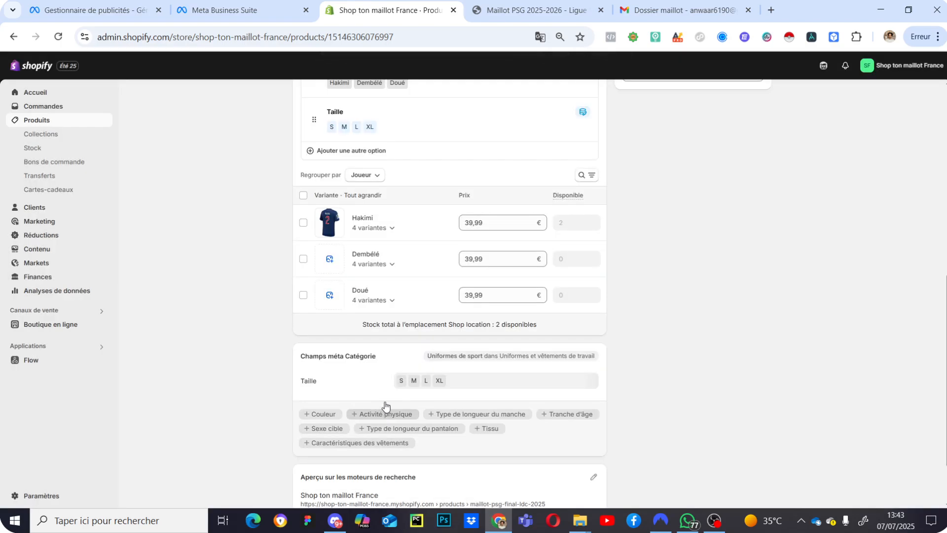
left_click(329, 258)
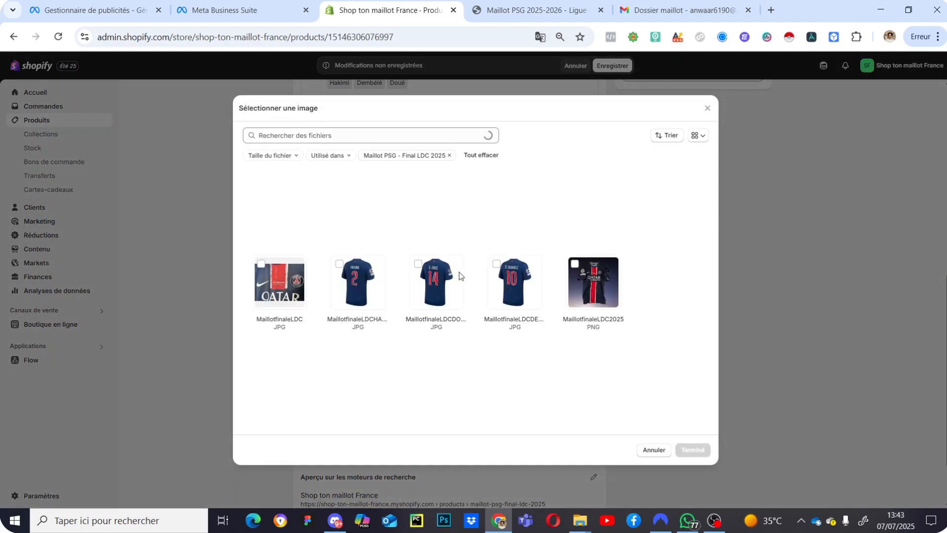
left_click(510, 292)
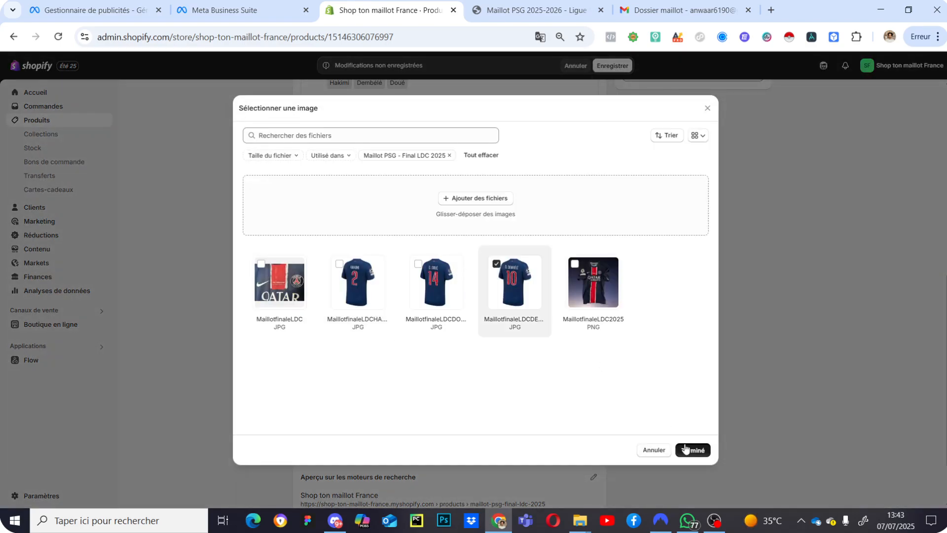
left_click(692, 450)
left_click(329, 295)
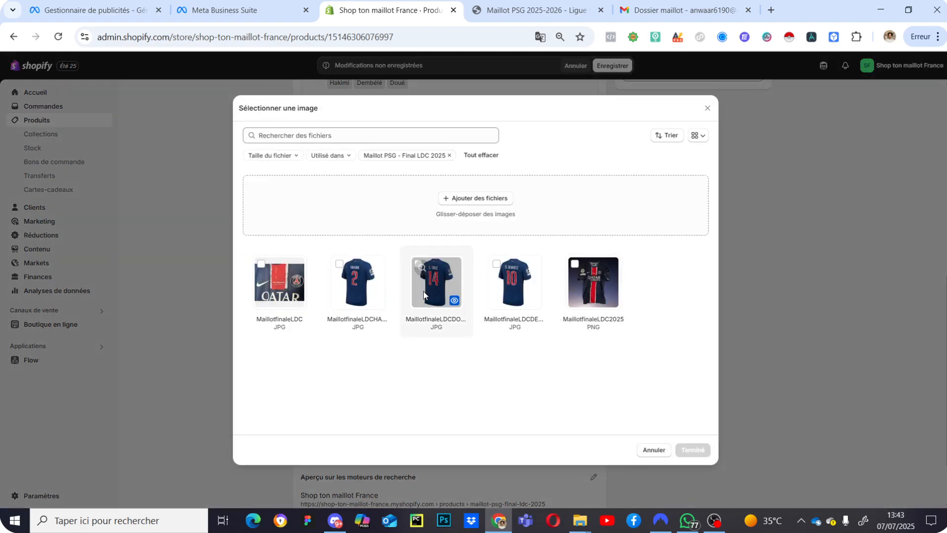
left_click(424, 291)
left_click(706, 452)
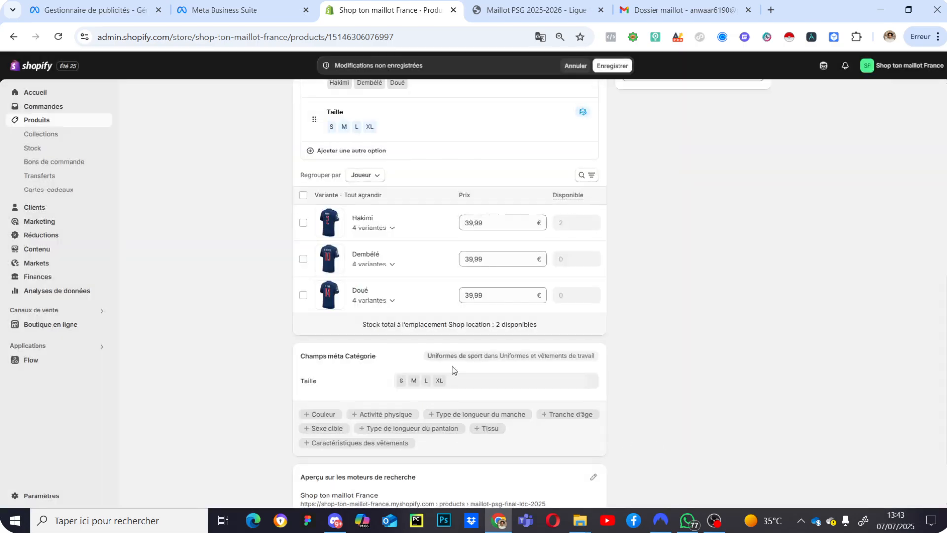
Save the Maillot PSG - Final LDC 2025 product and return to the full product list
scroll(557, 292, "up", 1)
scroll(558, 292, "up", 5)
scroll(522, 270, "up", 4)
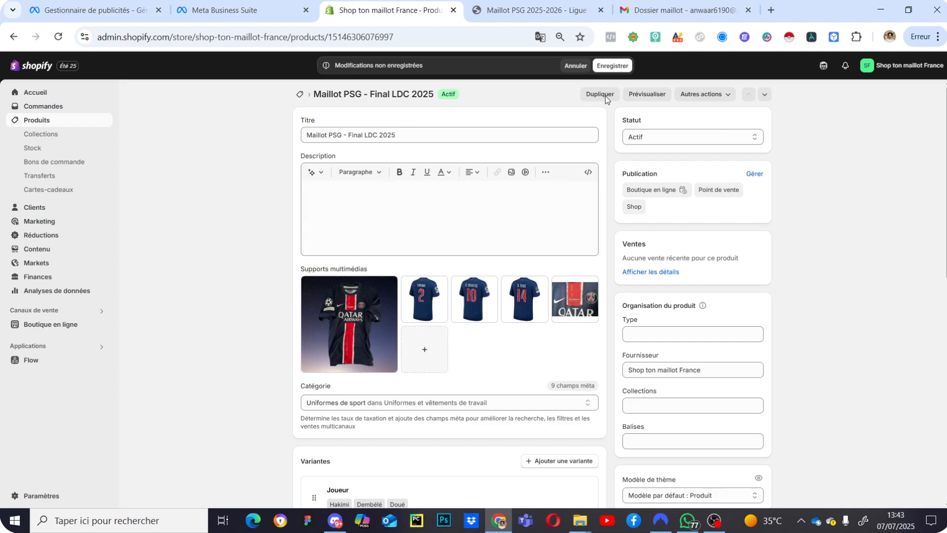
left_click(623, 71)
scroll(611, 292, "down", 8)
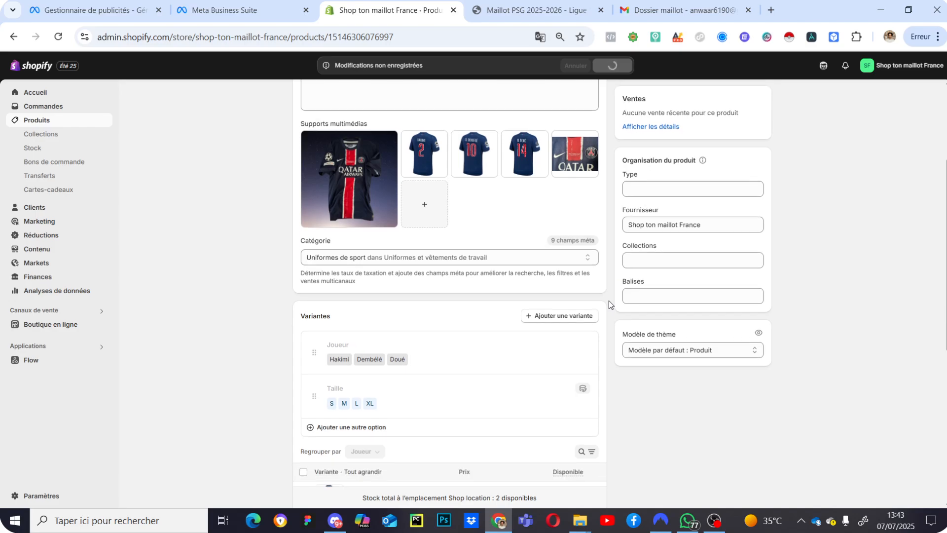
scroll(608, 301, "down", 3)
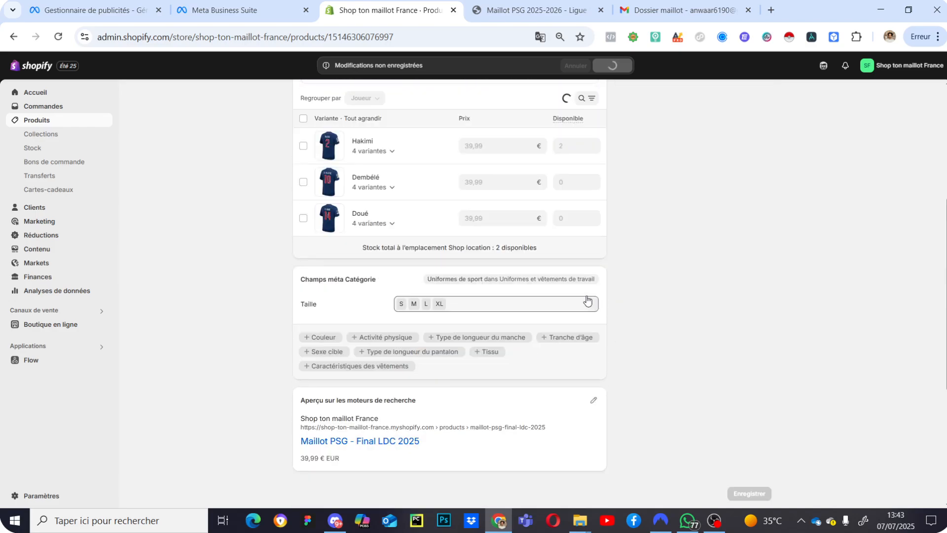
left_click(299, 93)
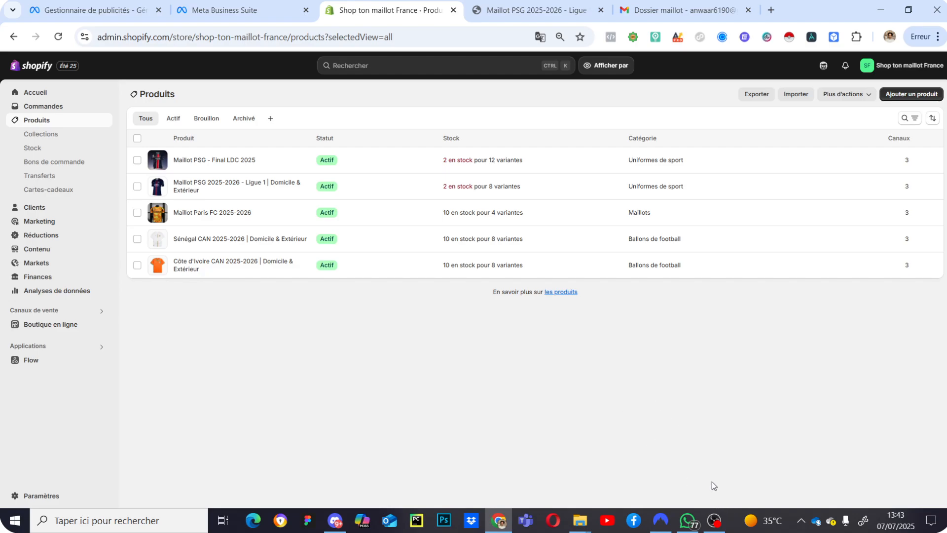
mouse_move(718, 518)
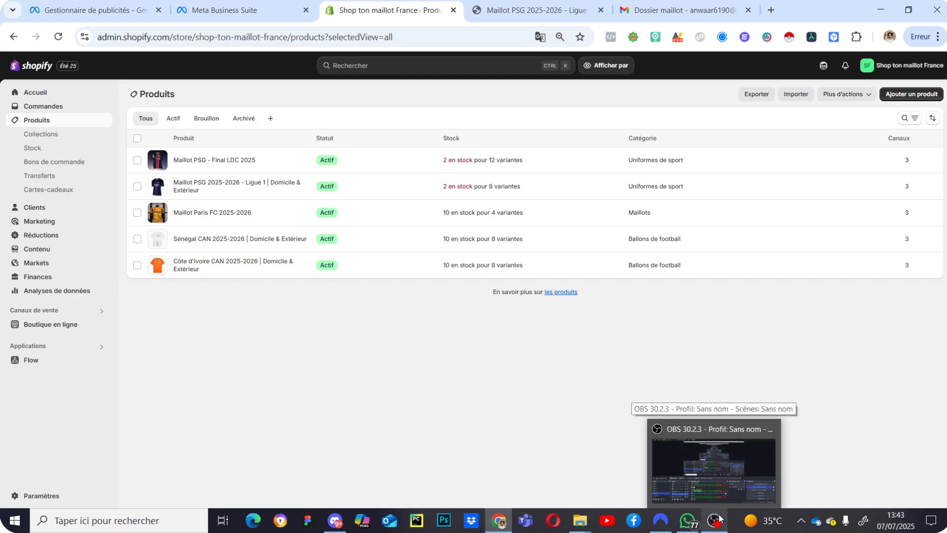
left_click(719, 518)
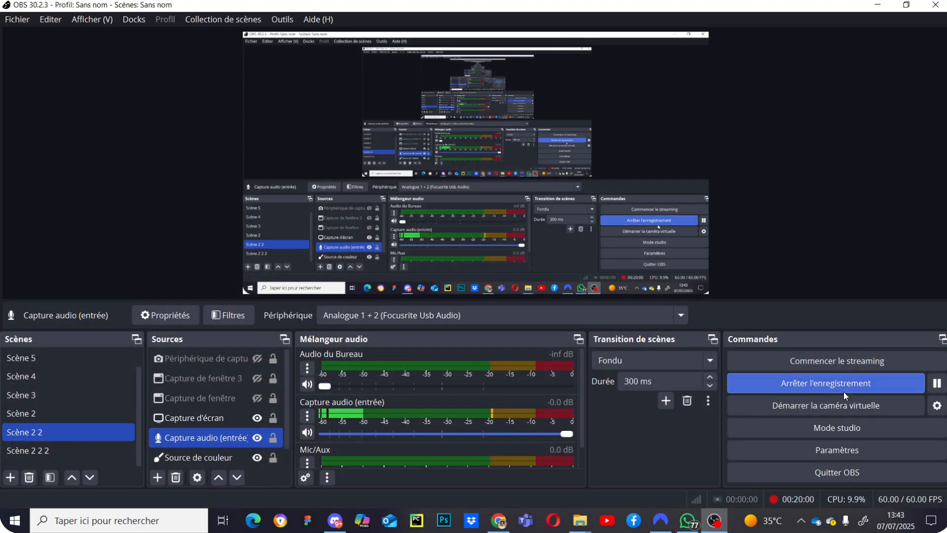